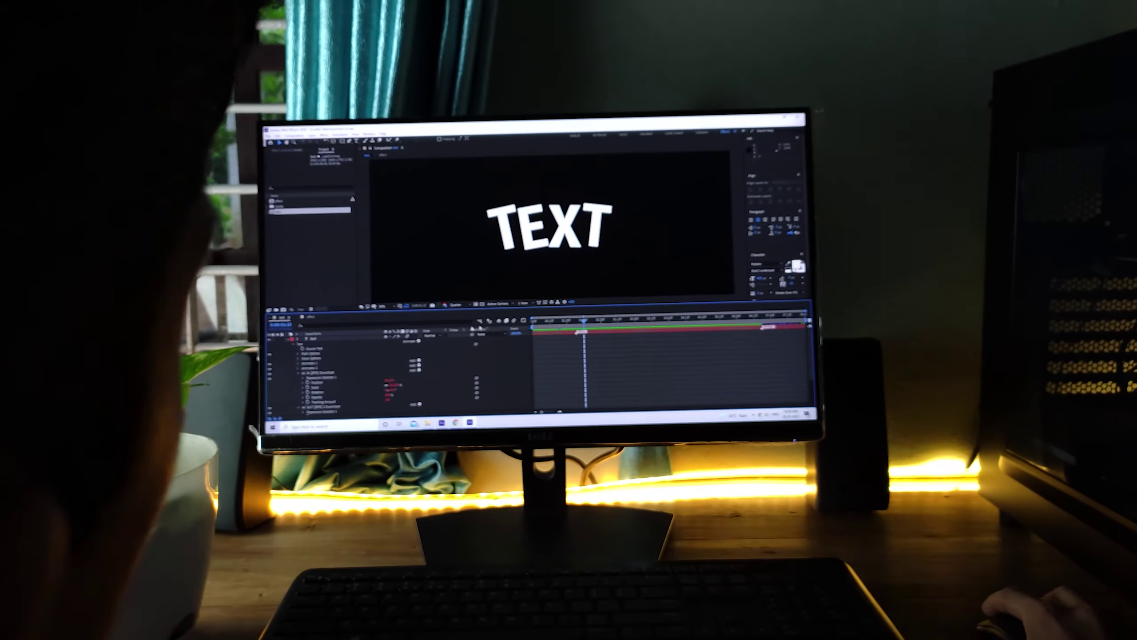
- Select the TEXT layer and play a preview of the finished title animation
left_click(321, 358)
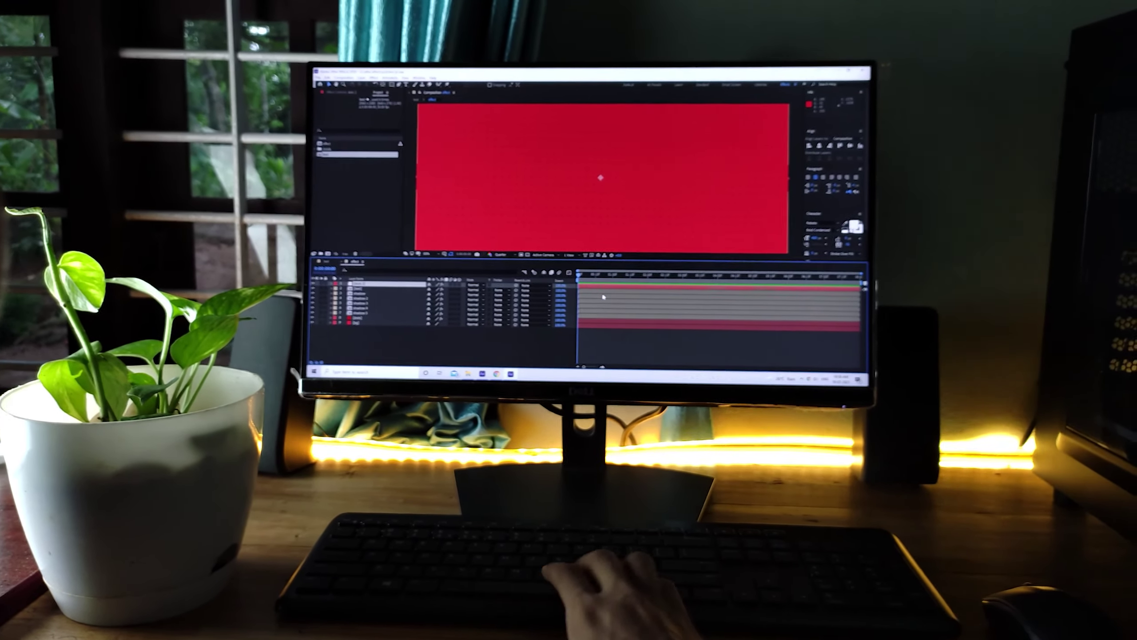
key("space")
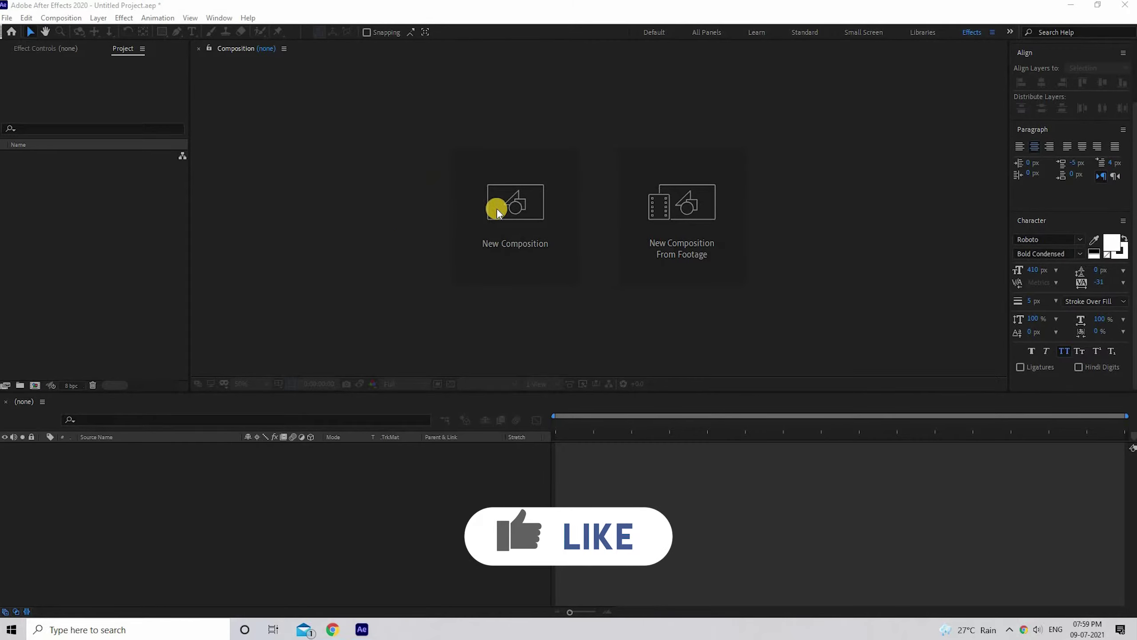
- Create a composition named 'text' at 2560×1080, 30 fps, 8 seconds long
left_click(516, 212)
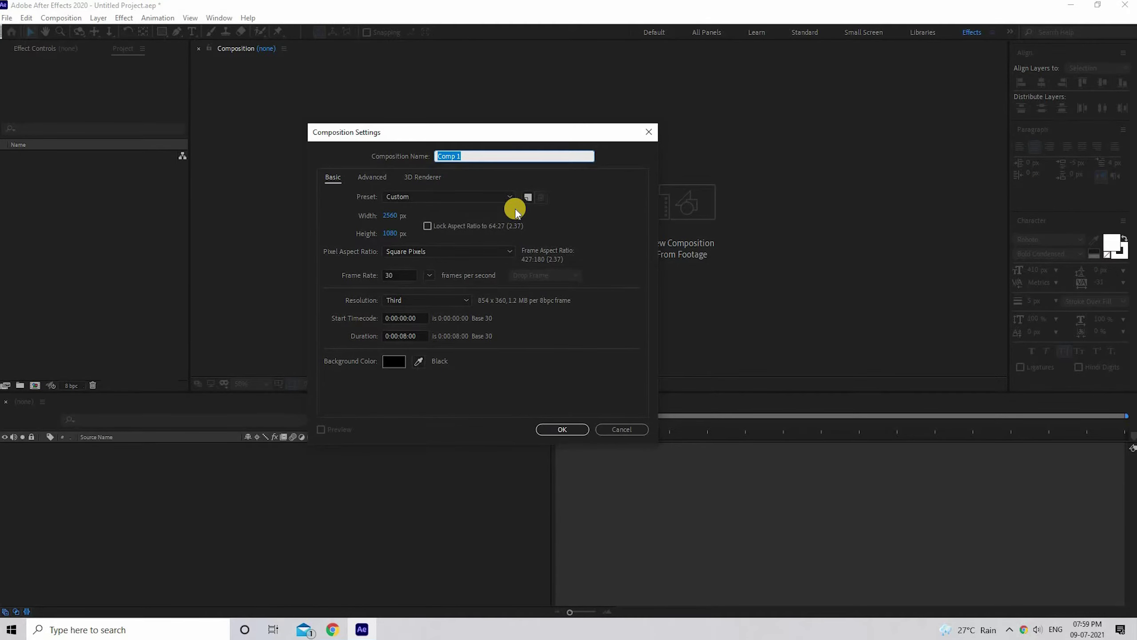
type("text")
left_click(561, 431)
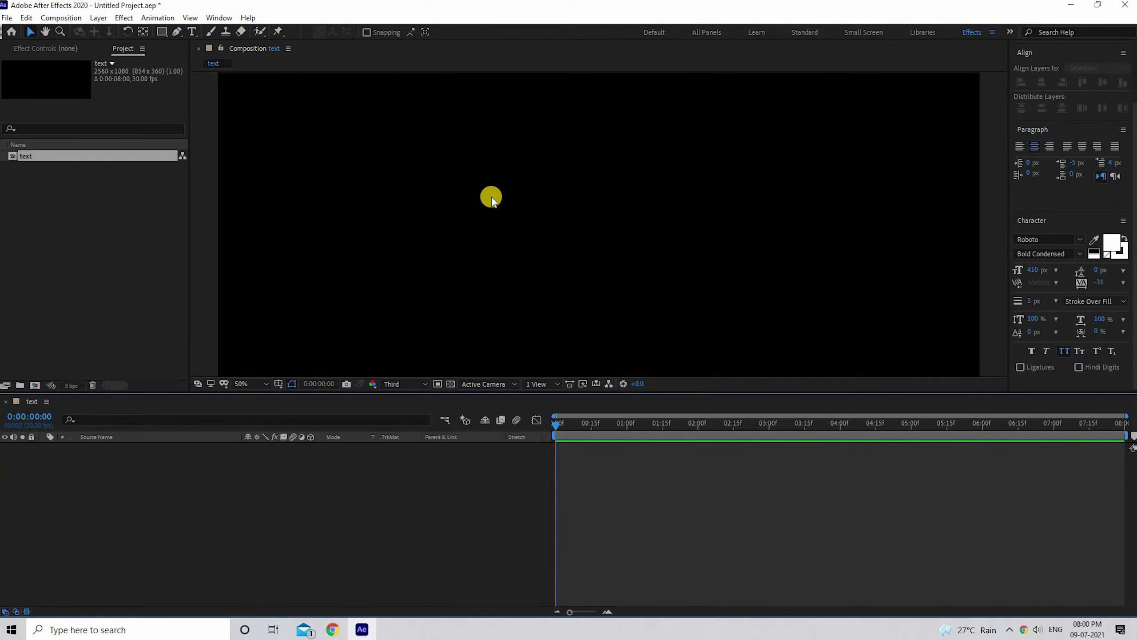
- Add a white 'TEXT' text layer in Roboto Bold Condensed at 410 px
scroll(491, 198, "up", 6)
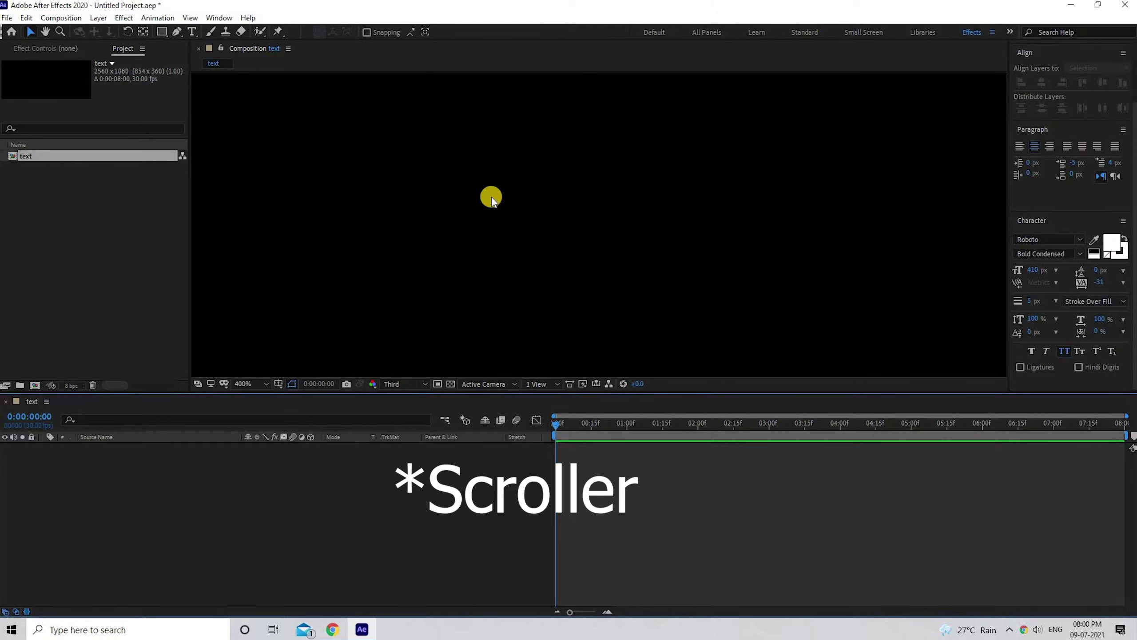
scroll(491, 197, "down", 5)
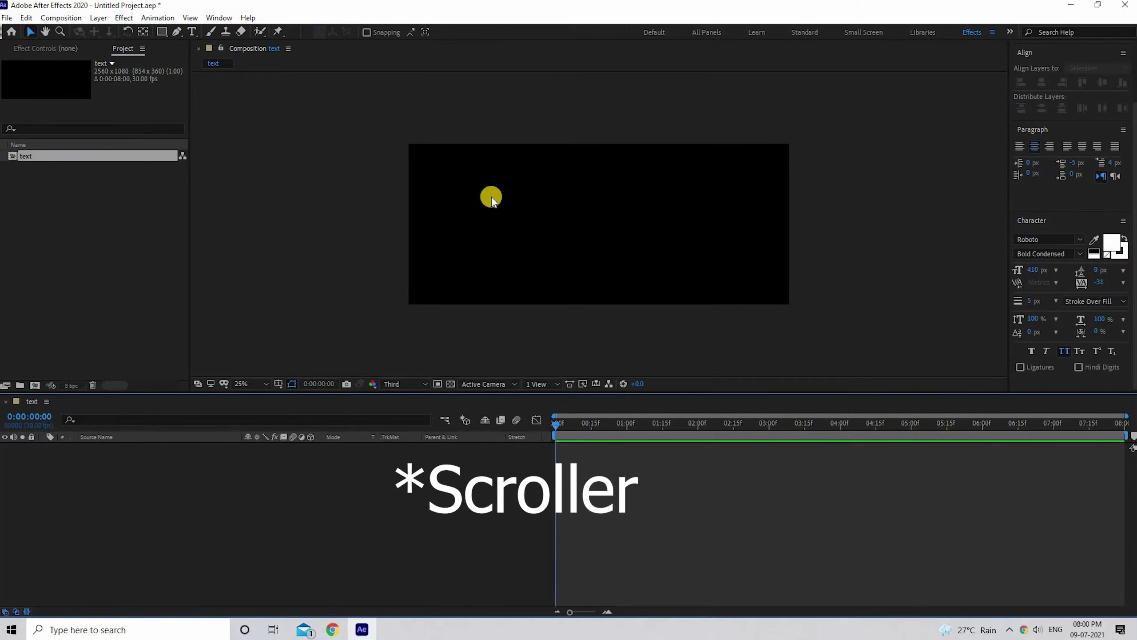
scroll(491, 197, "up", 4)
scroll(492, 198, "down", 4)
scroll(491, 197, "up", 2)
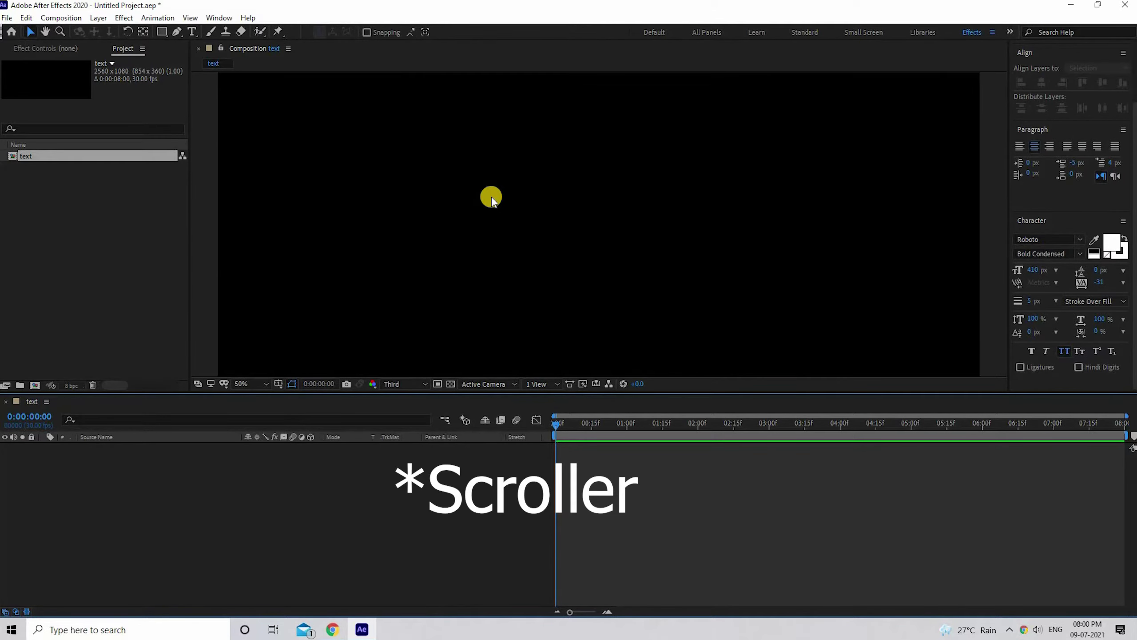
scroll(491, 197, "down", 2)
scroll(491, 197, "up", 2)
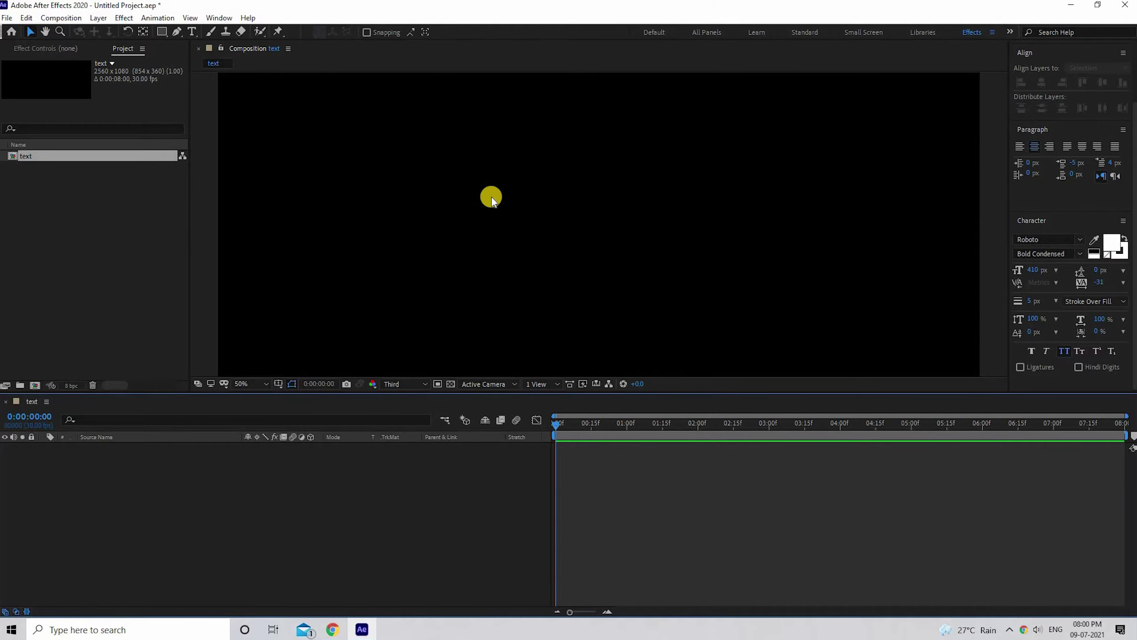
left_click(193, 32)
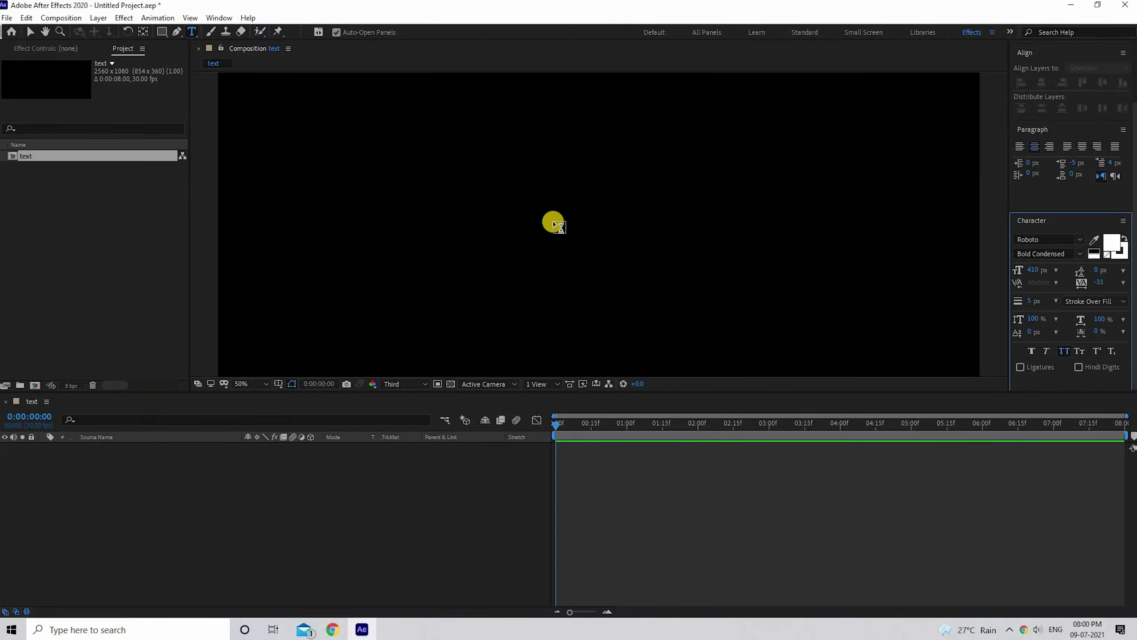
left_click(553, 221)
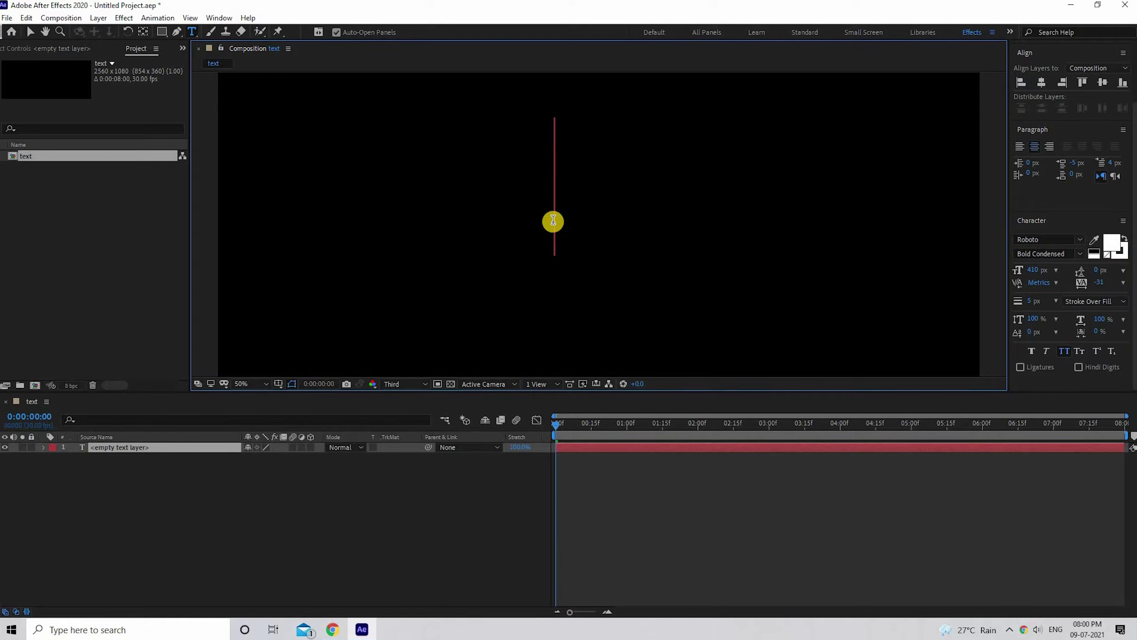
type("tex")
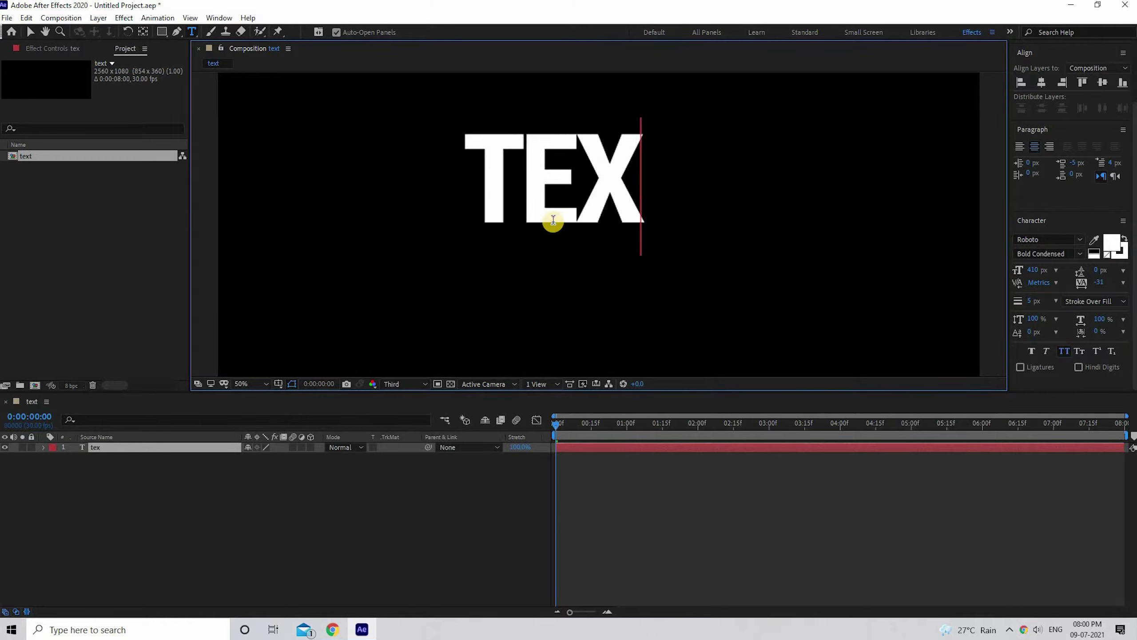
type("t")
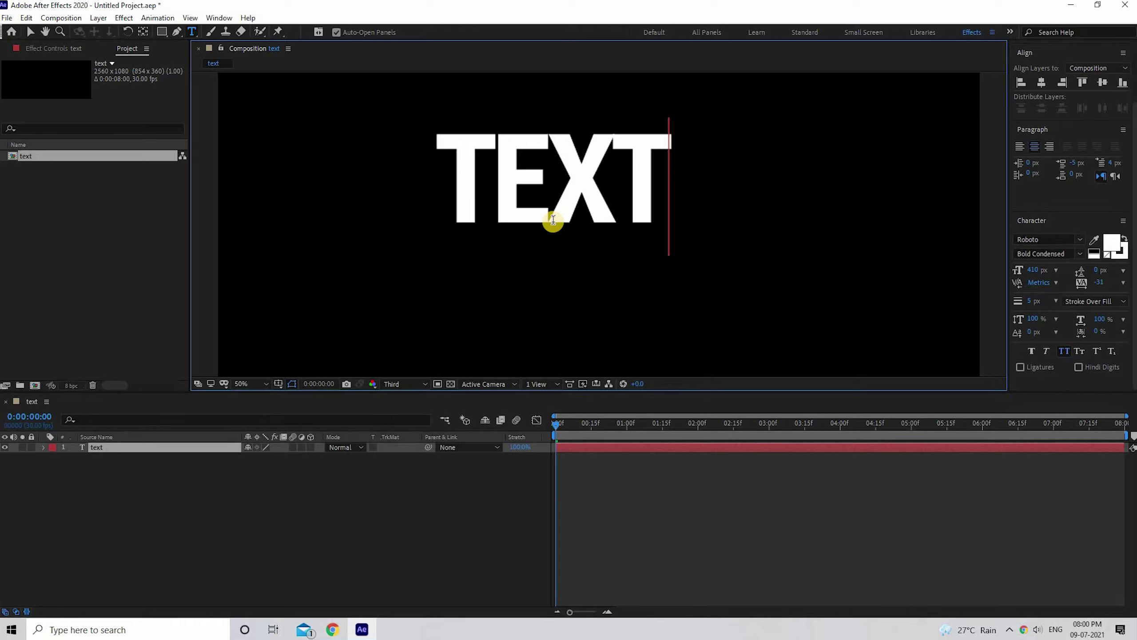
key("Escape")
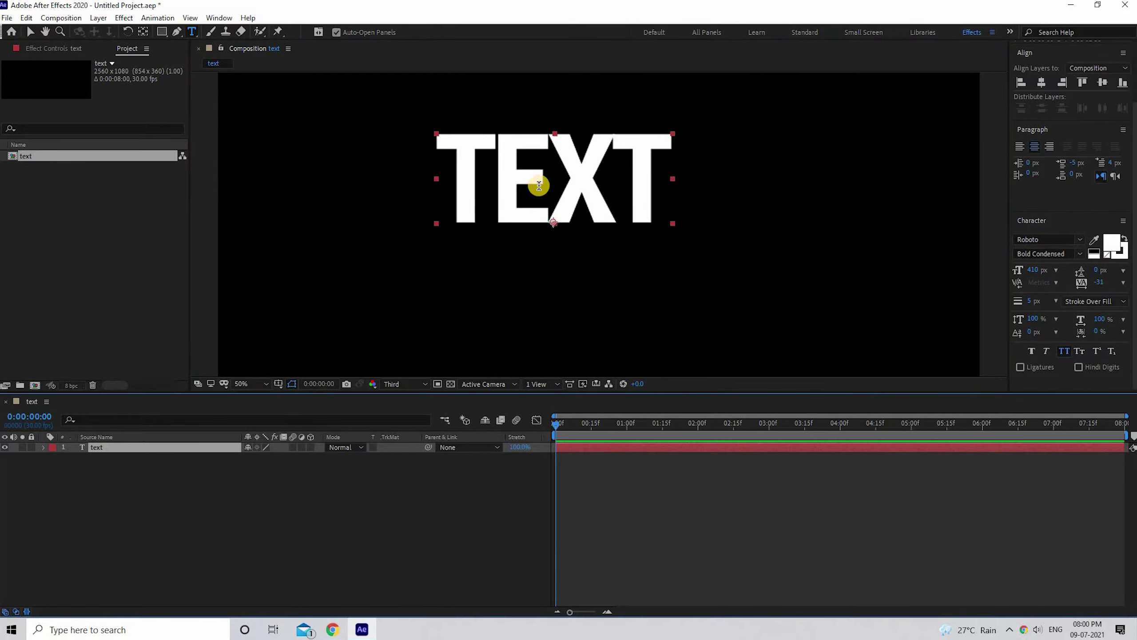
- Align the TEXT layer to the composition's horizontal and vertical centre
left_click(1044, 81)
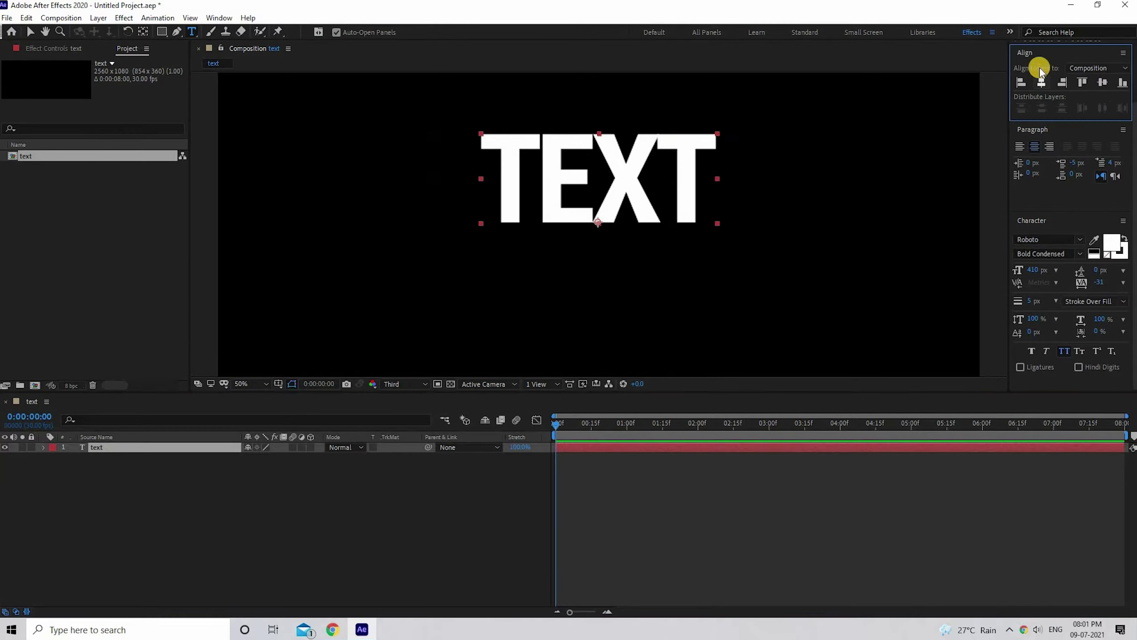
left_click(1101, 83)
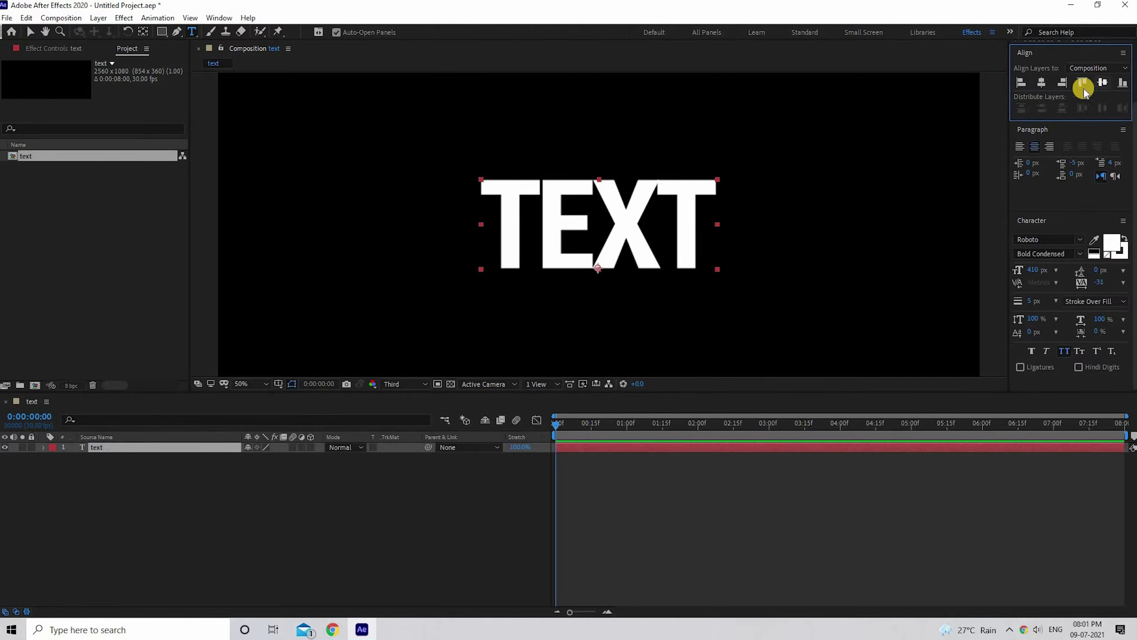
left_click(220, 18)
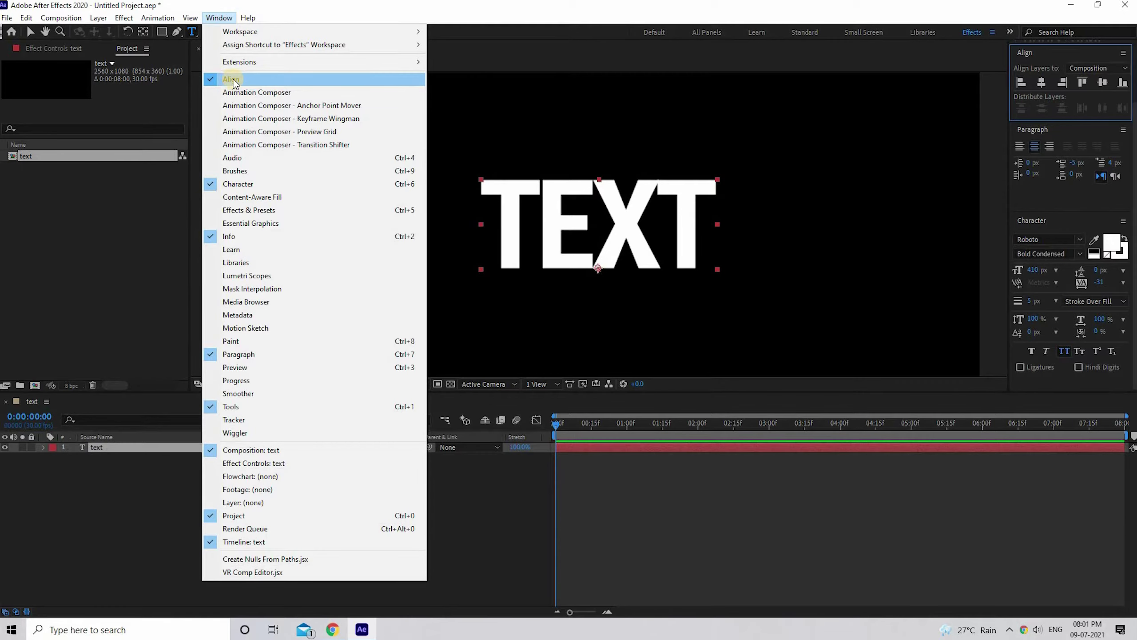
left_click(507, 83)
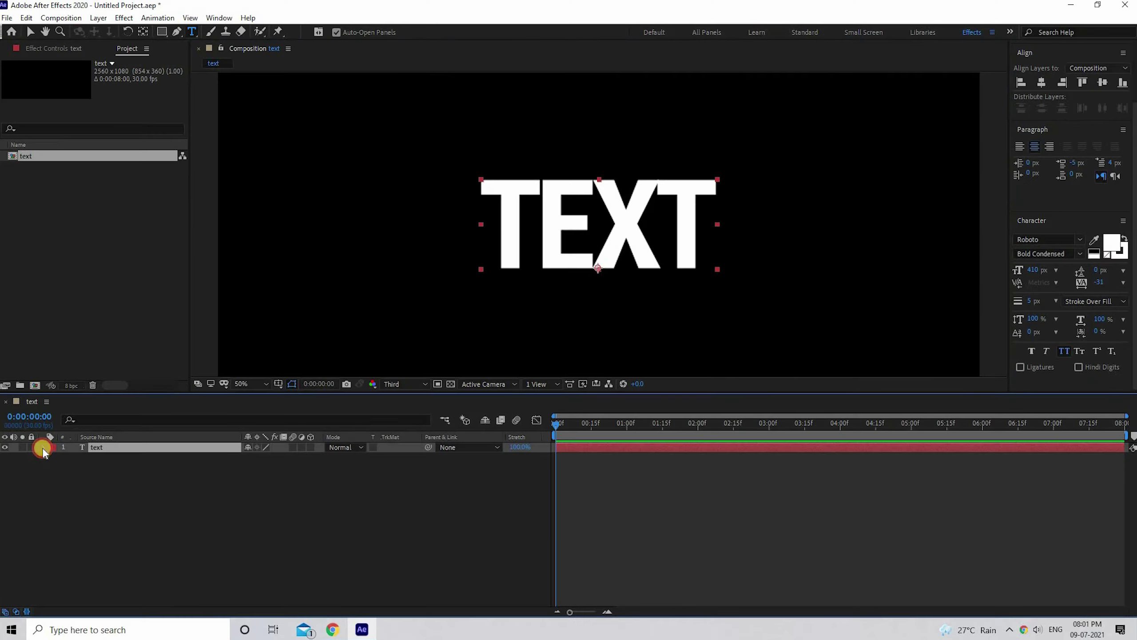
- Add a Rotation text animator with Rotation set to -11°
left_click(43, 449)
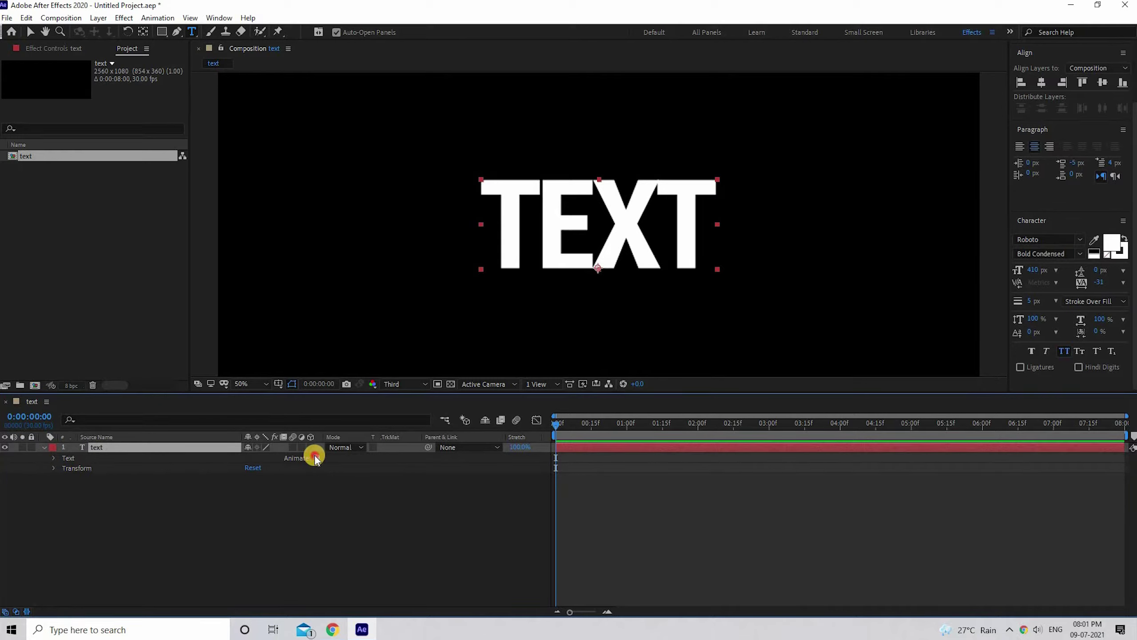
left_click(316, 458)
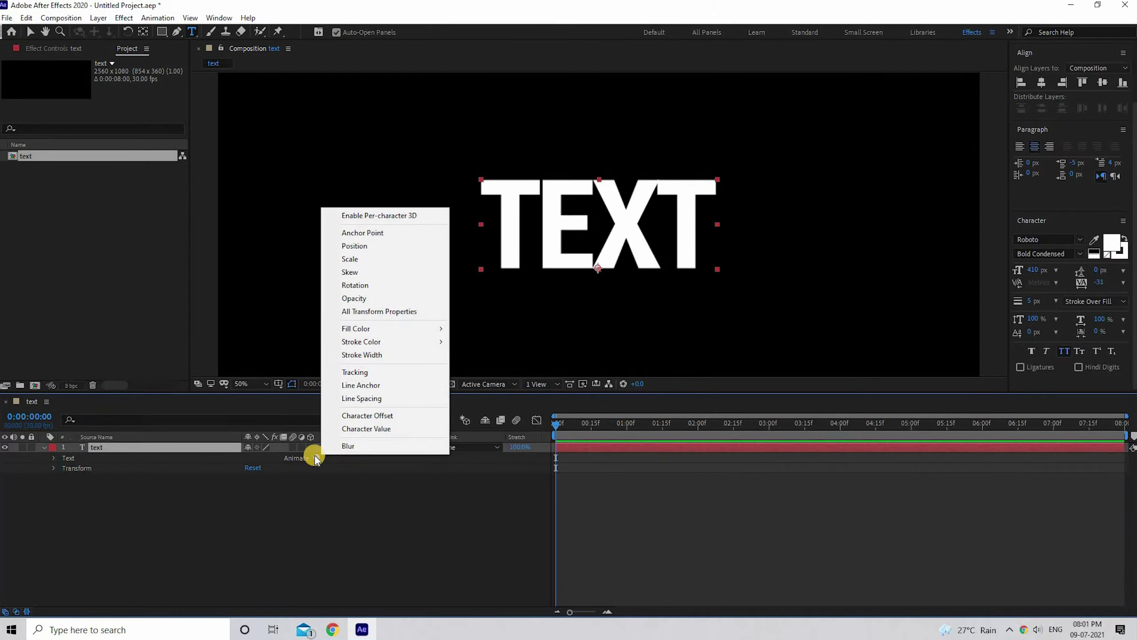
left_click(376, 286)
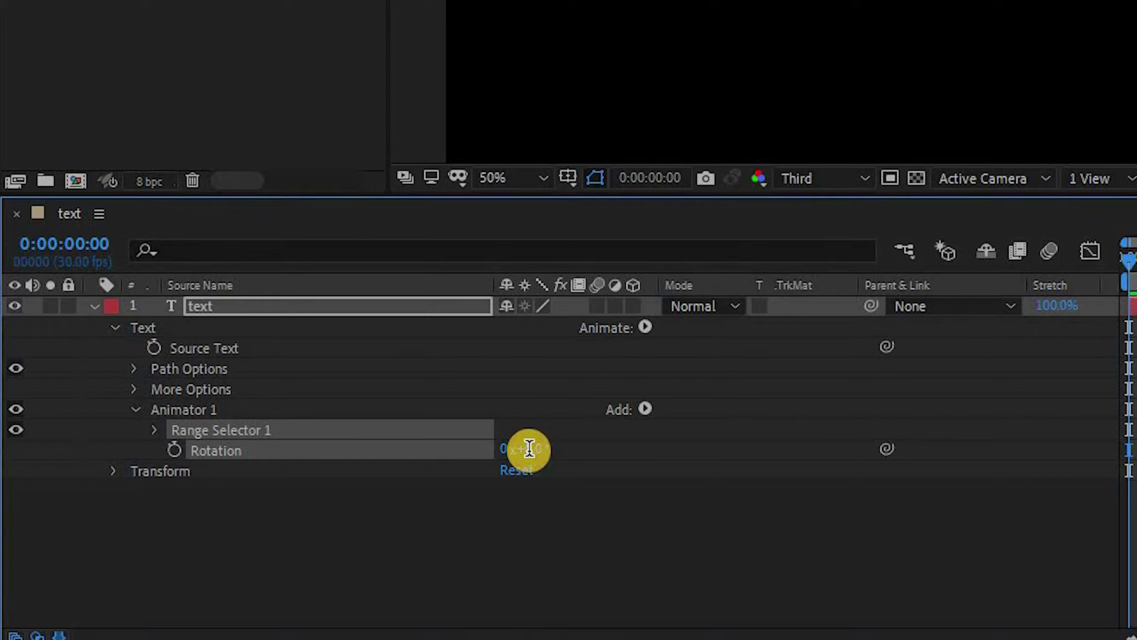
left_click(530, 449)
type("-11")
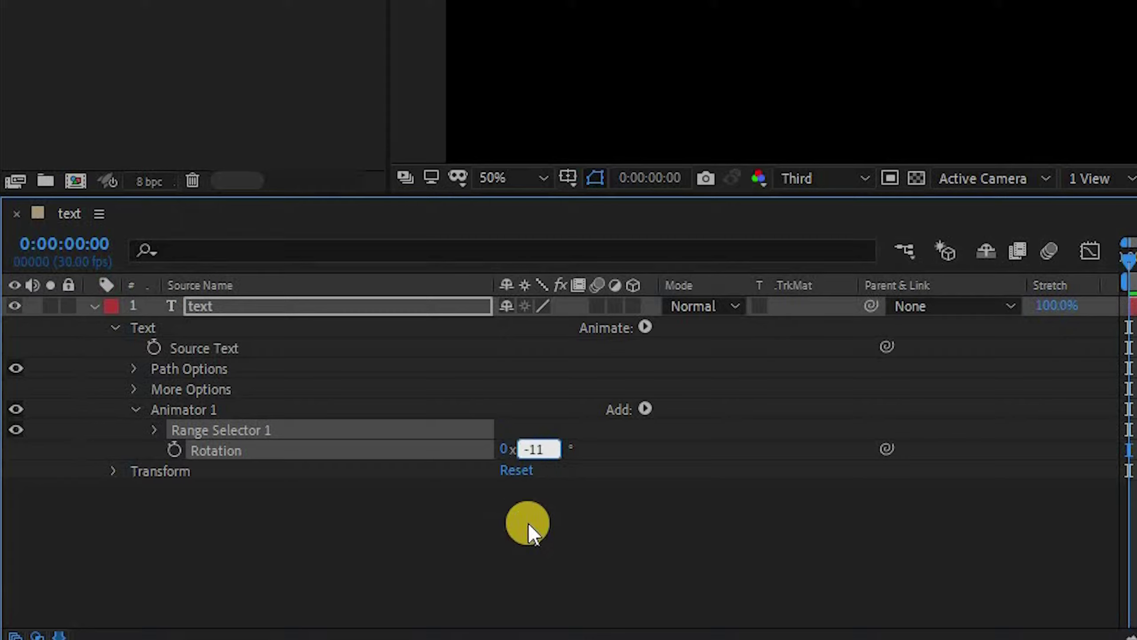
left_click(524, 553)
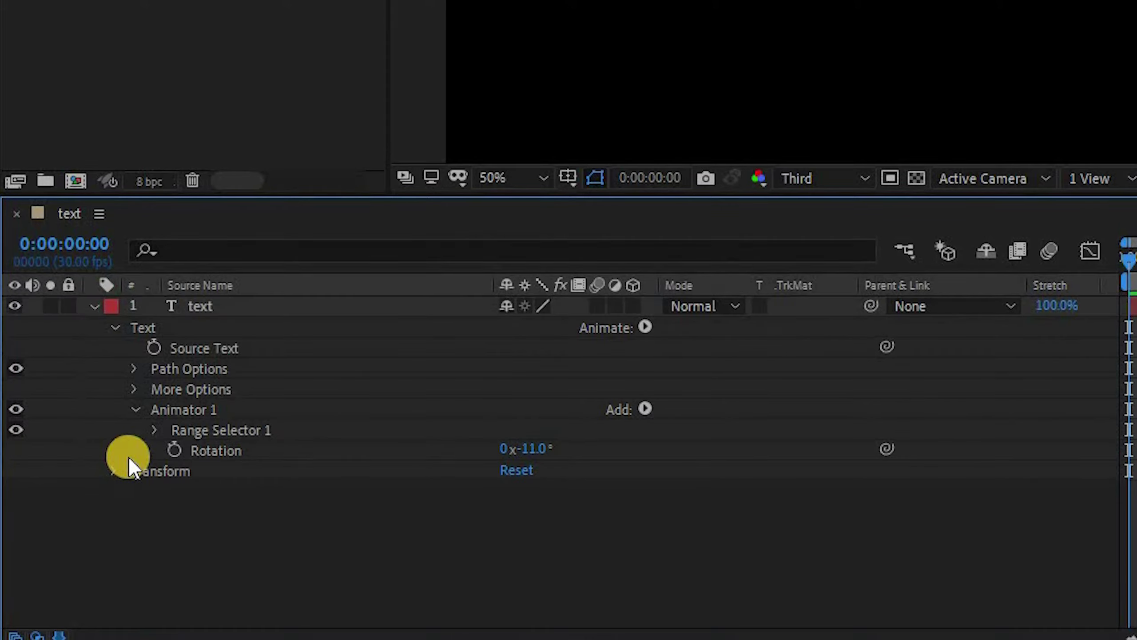
- Set Animator 1's Range Selector End to 45%
left_click(154, 431)
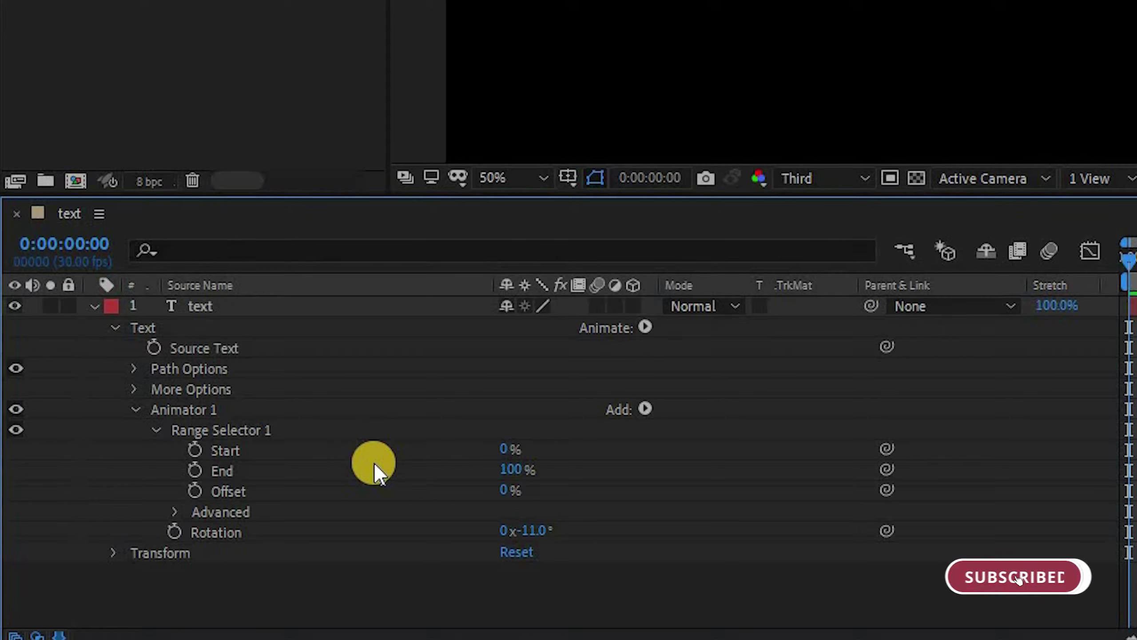
left_click(511, 470)
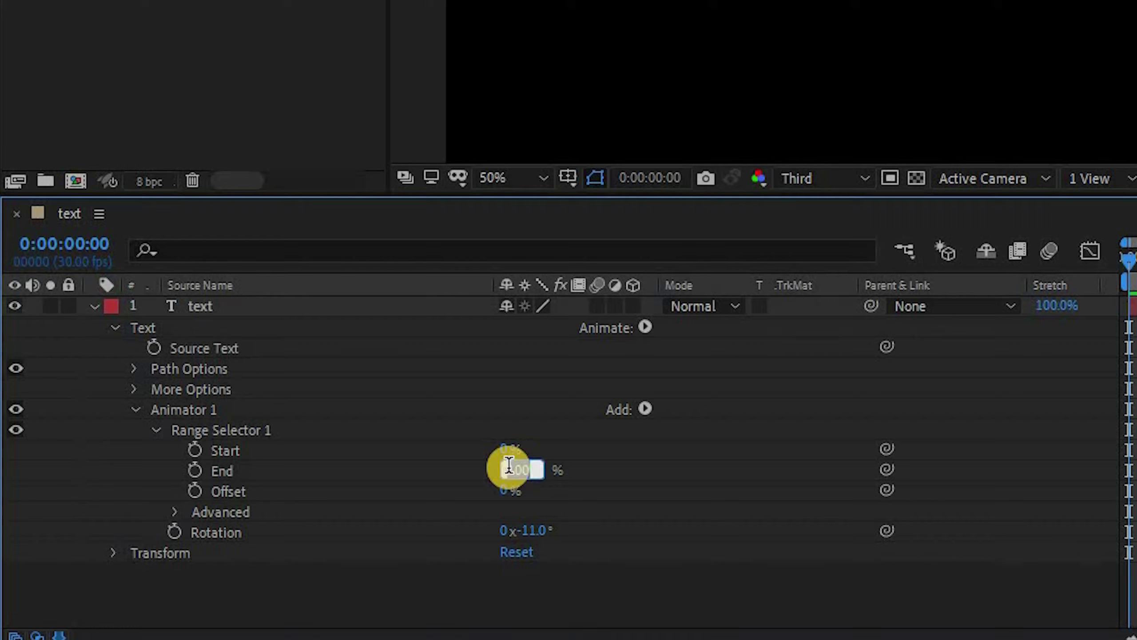
type("45")
key("Return")
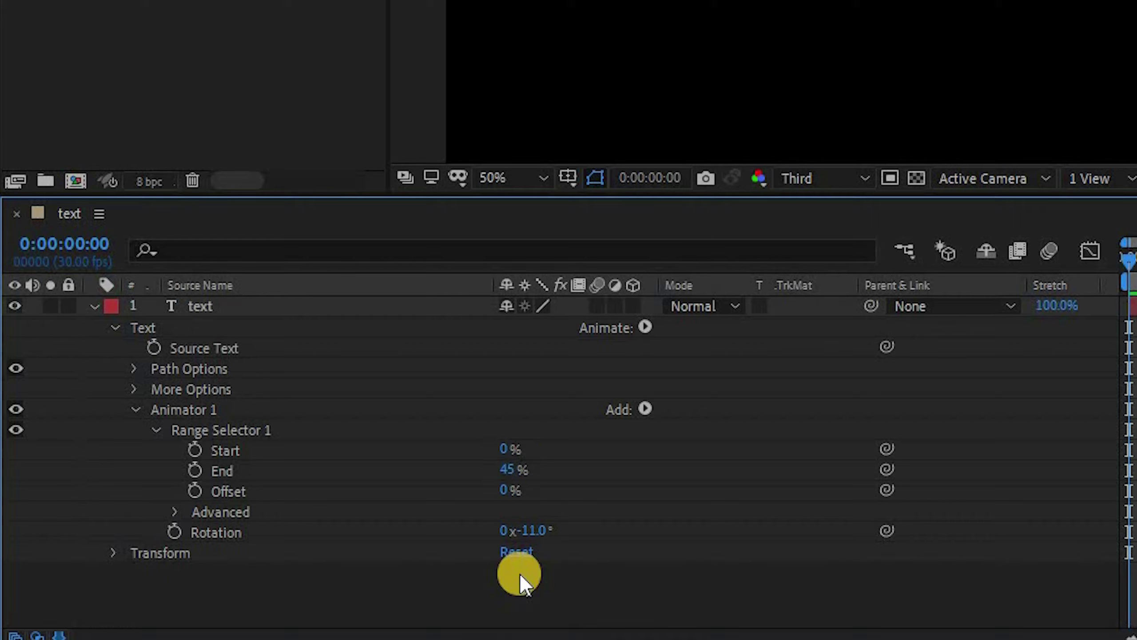
left_click(134, 409)
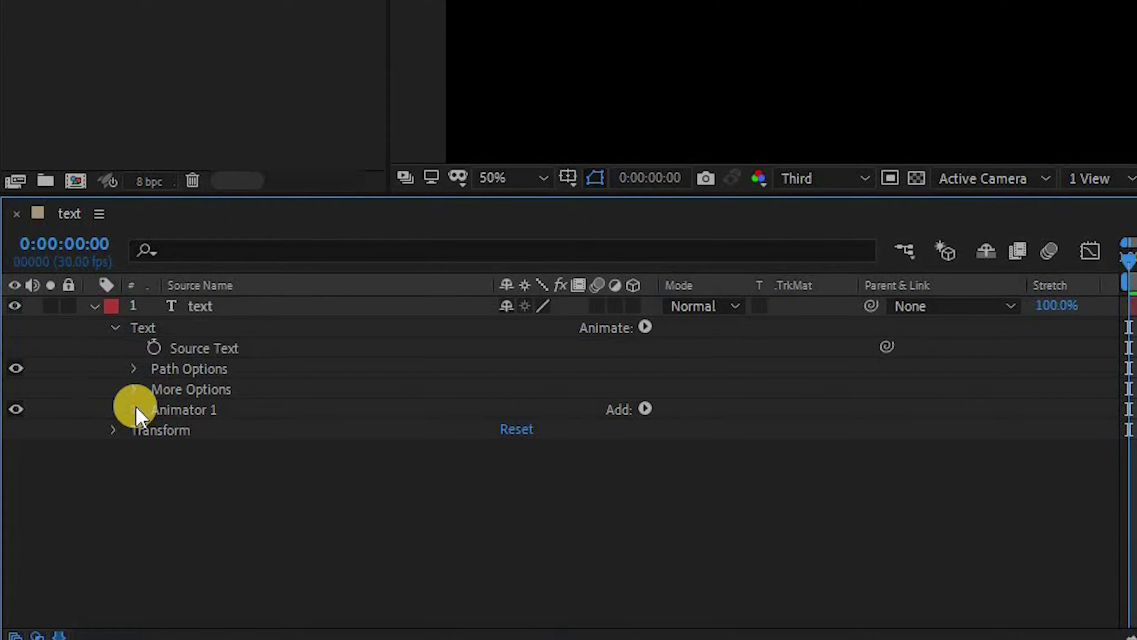
- Add a second Rotation animator with Rotation set to 7.6°
left_click(236, 305)
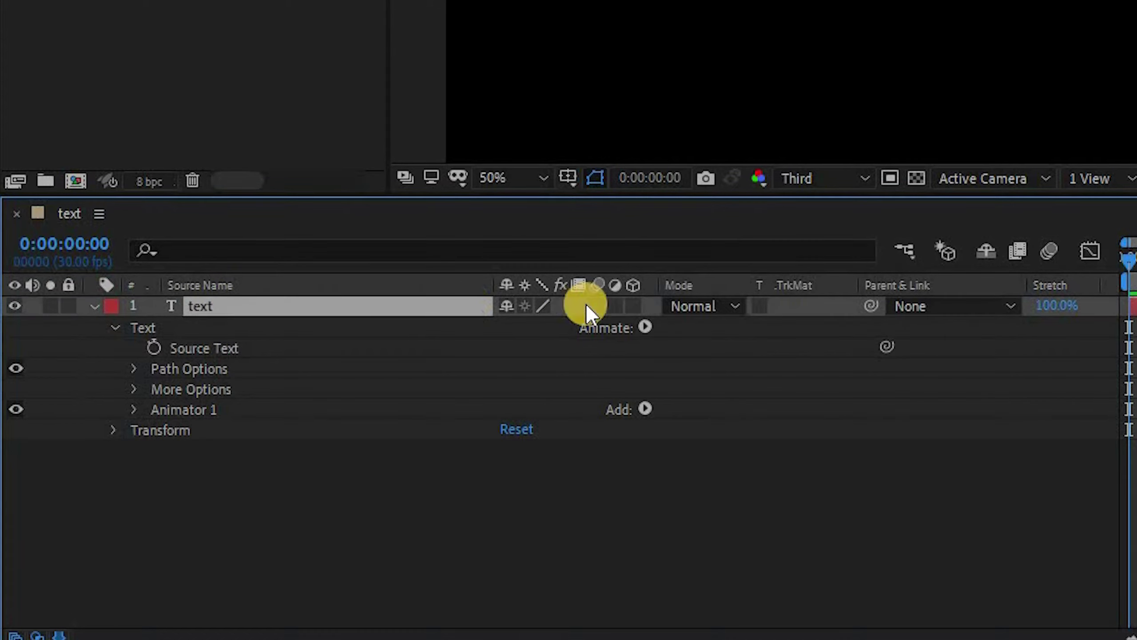
left_click(644, 326)
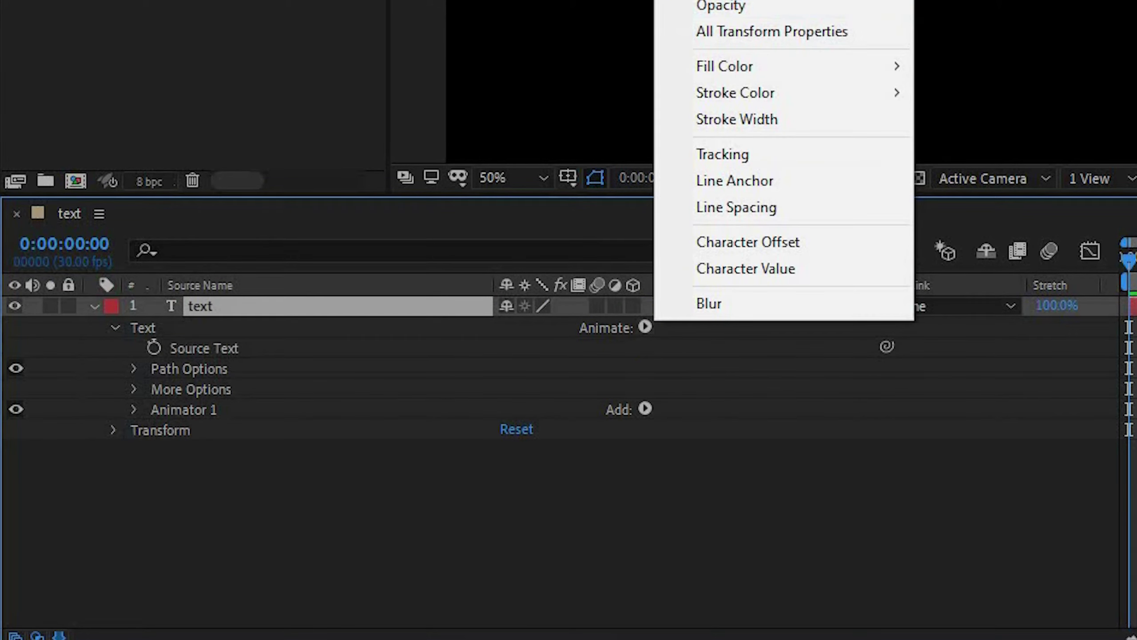
left_click(721, 2)
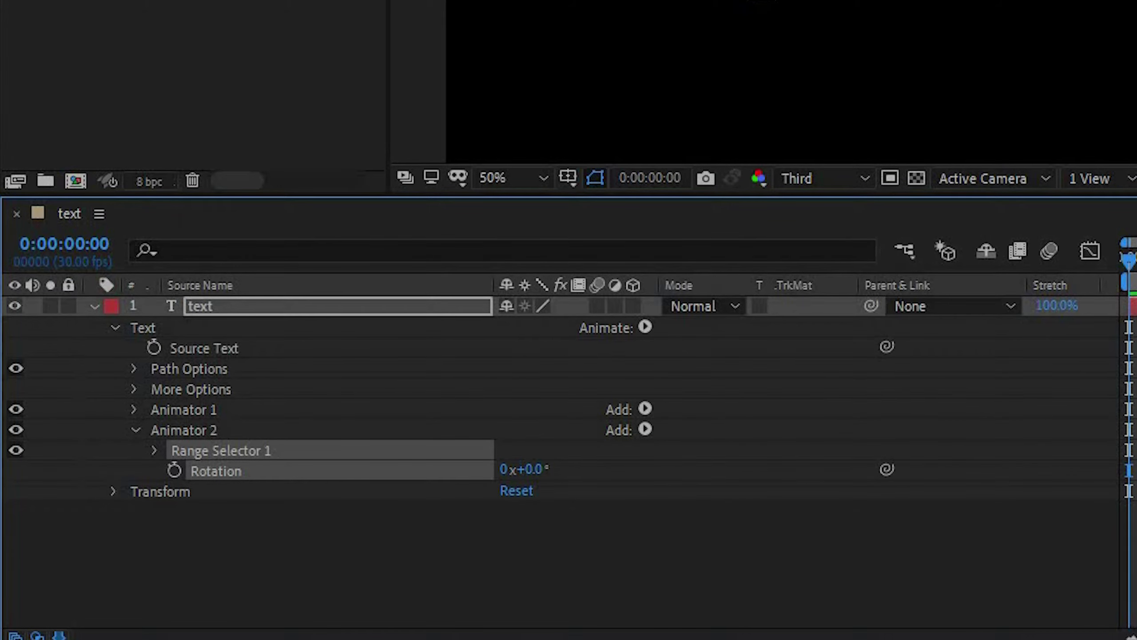
left_click(534, 470)
left_click(439, 592)
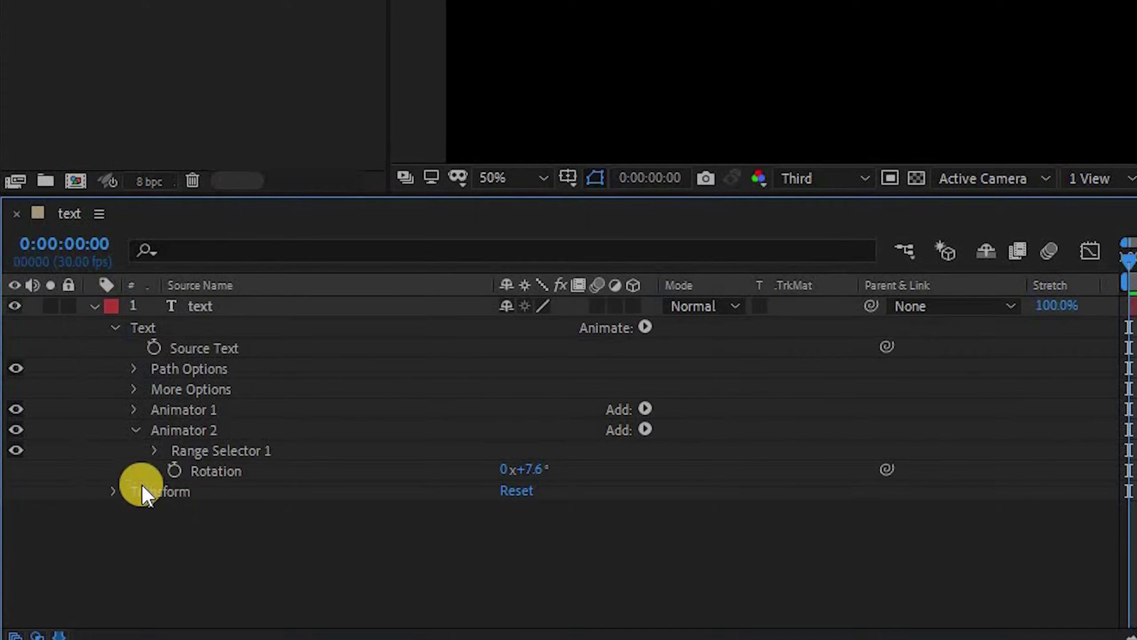
- Set Animator 2's Range Selector Start to 70% and collapse the text layer
left_click(153, 451)
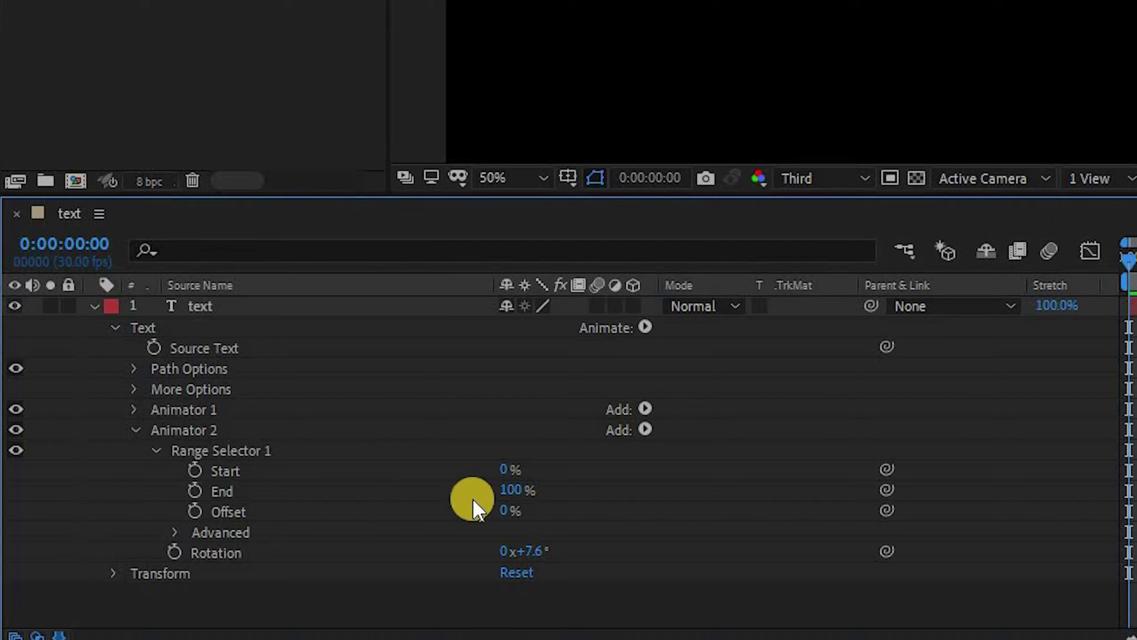
left_click(503, 469)
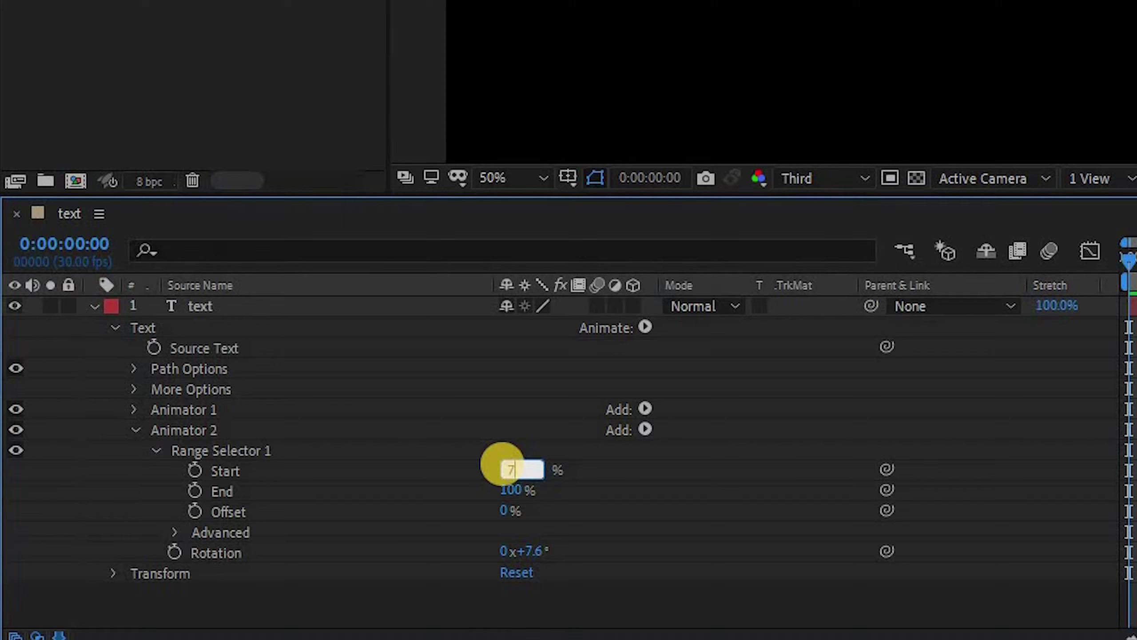
type("70")
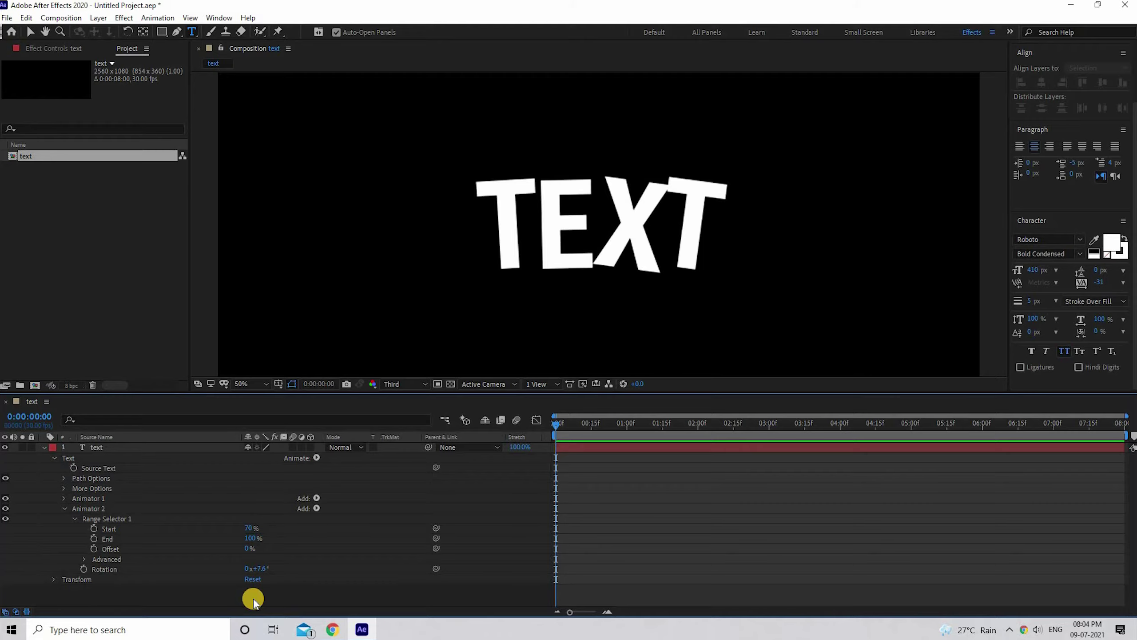
key("Return")
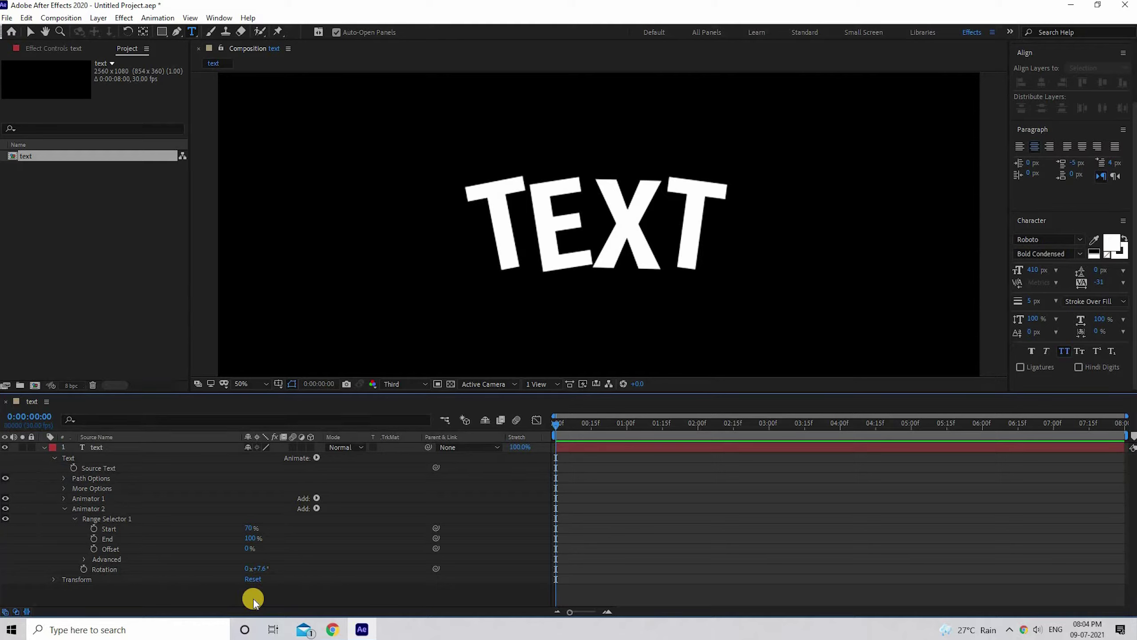
left_click(41, 459)
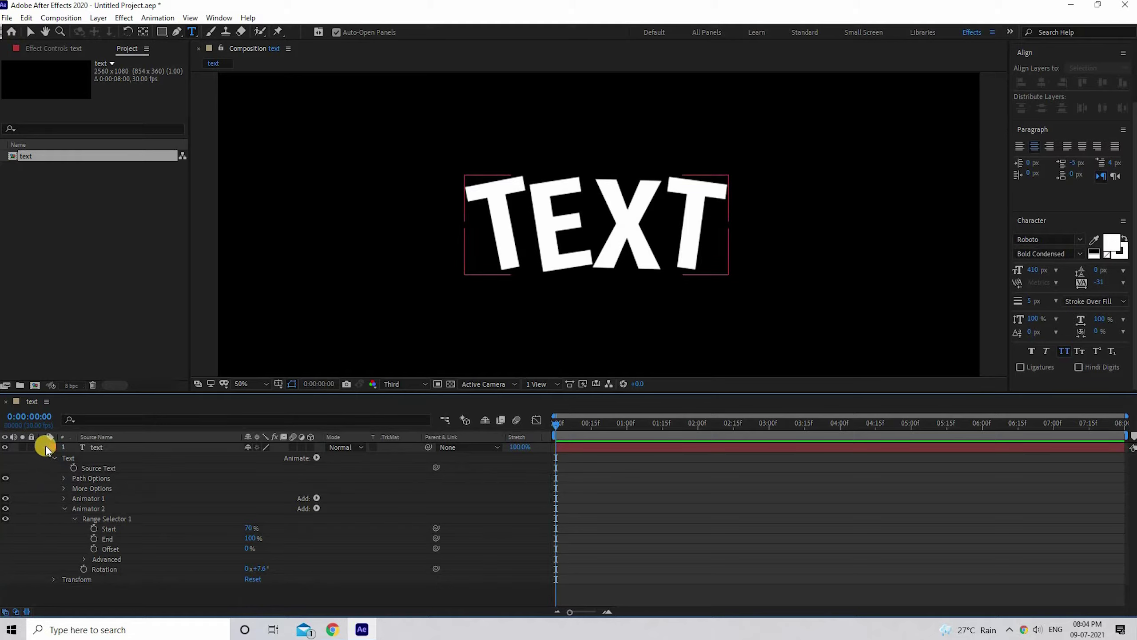
left_click(43, 446)
left_click(89, 200)
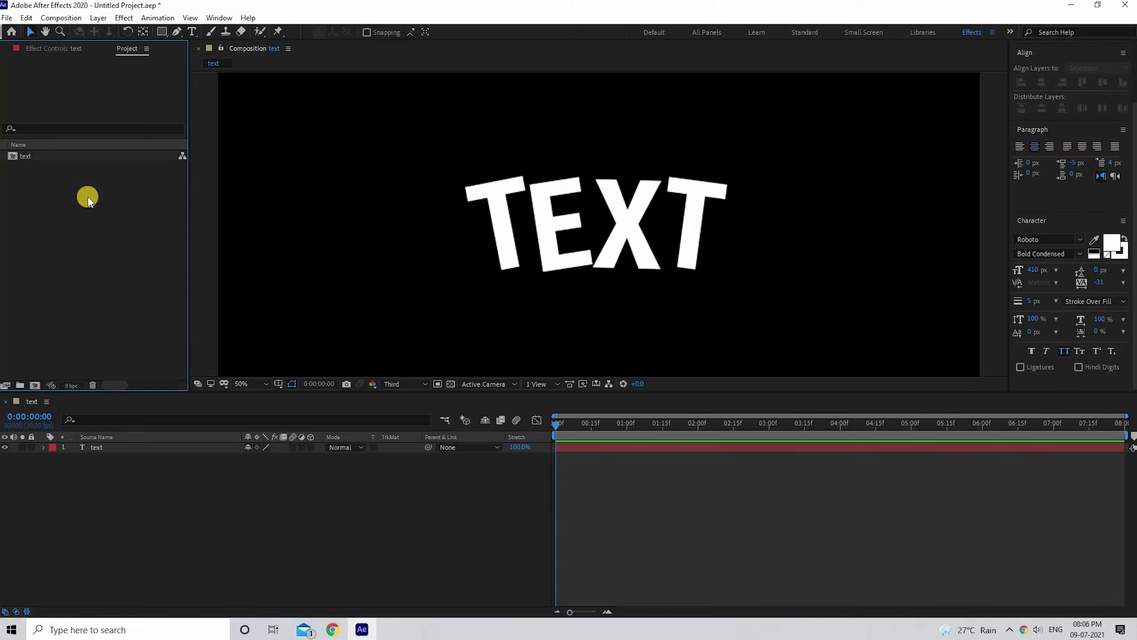
- Create a composition named 'effect' and drop the text comp into its timeline
left_click(65, 18)
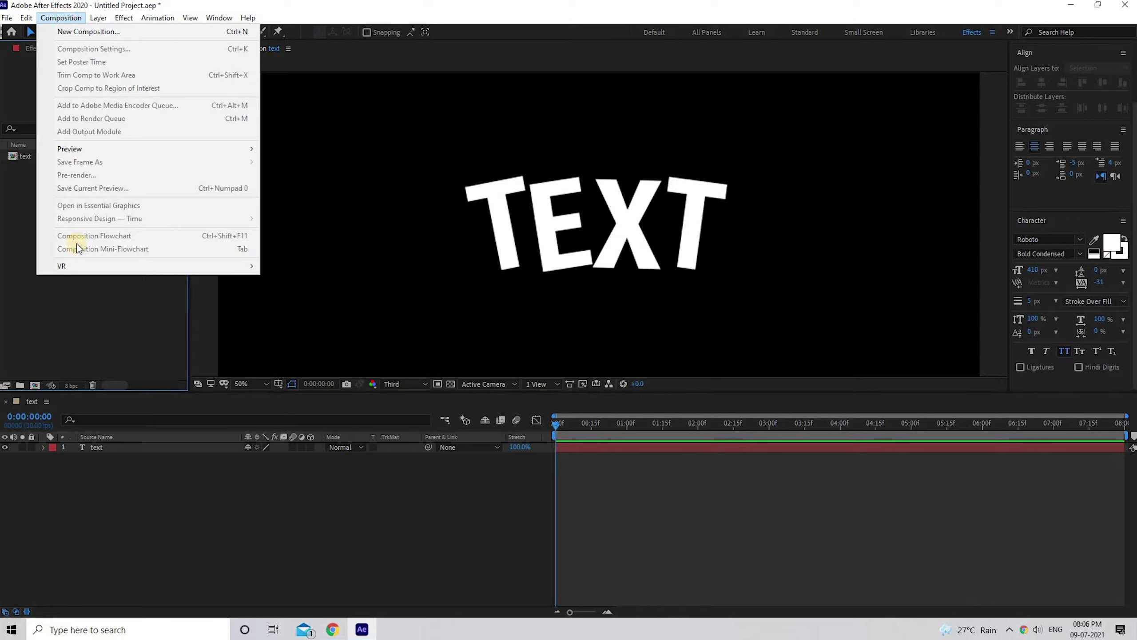
left_click(87, 291)
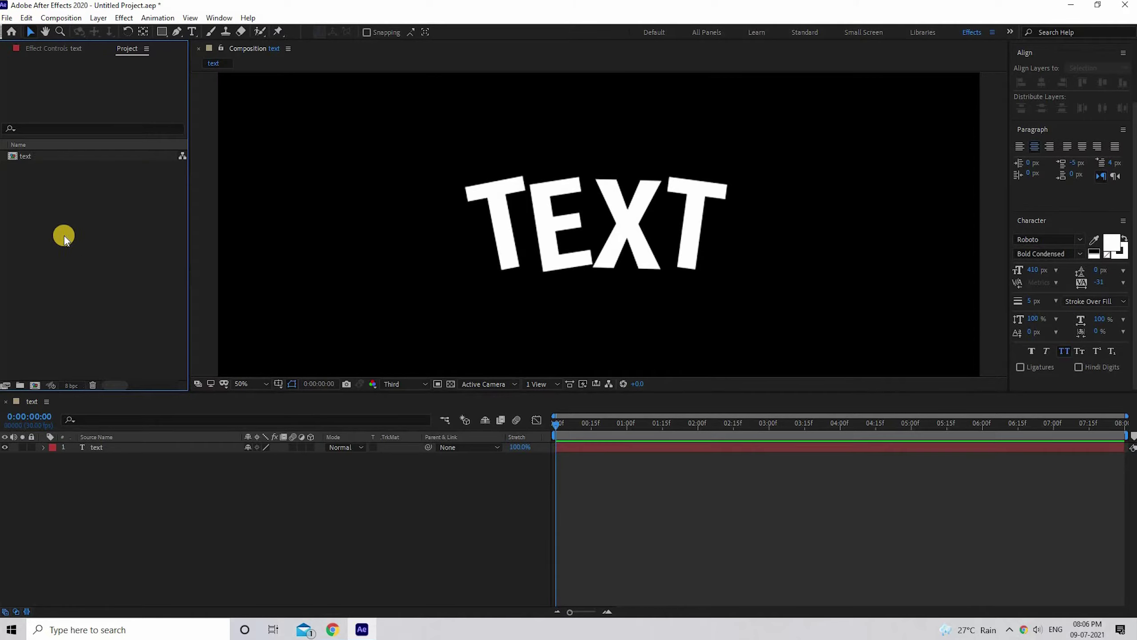
right_click(27, 244)
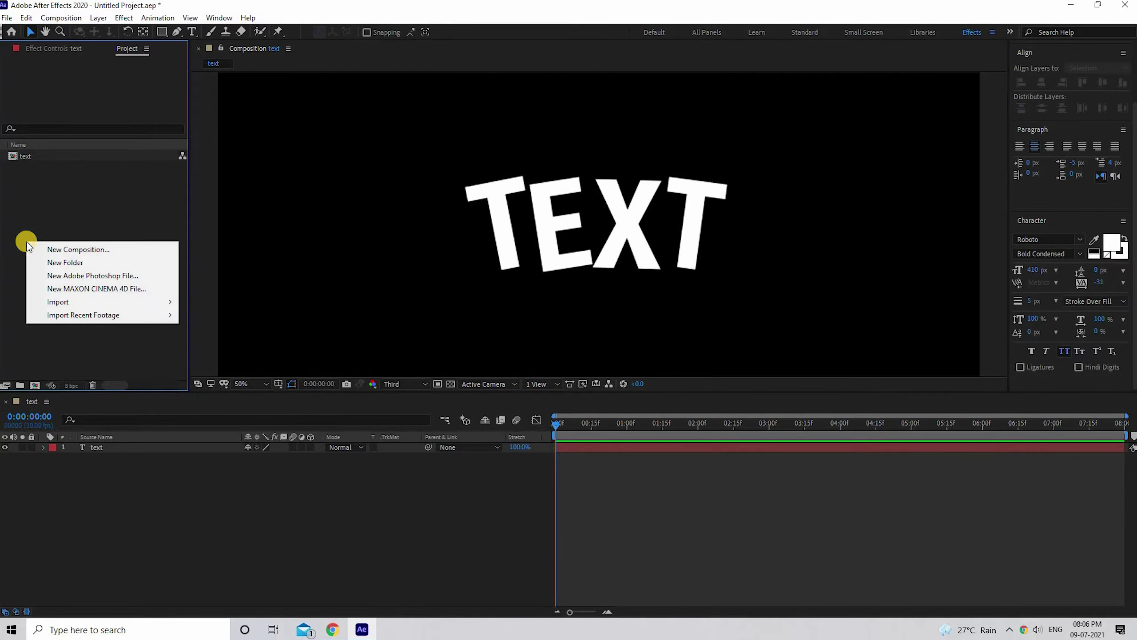
left_click(103, 250)
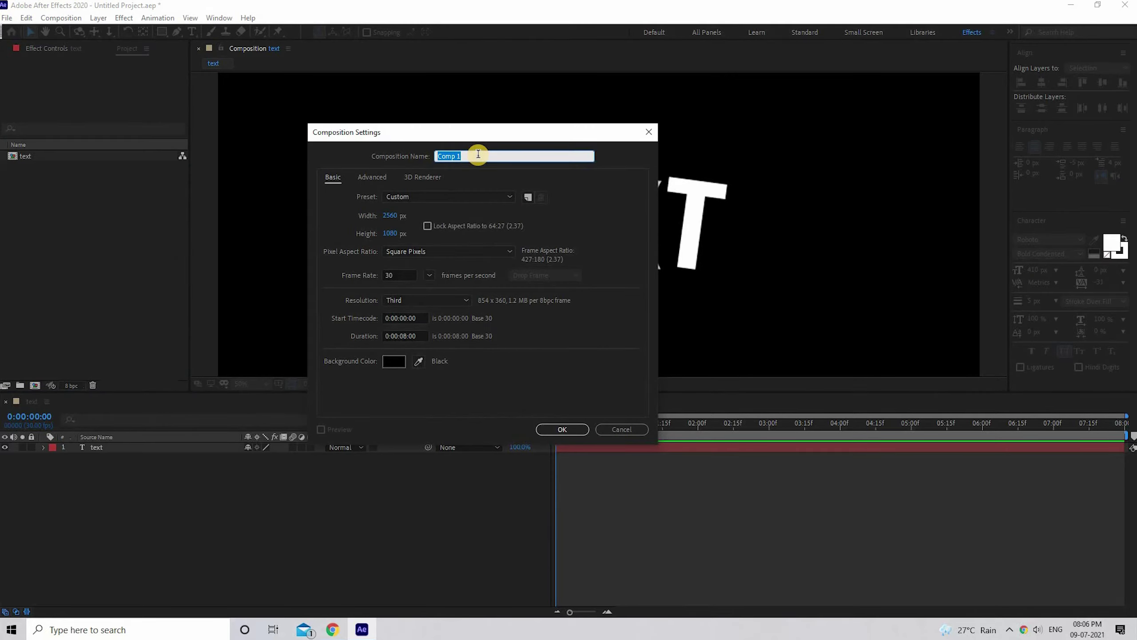
type("effect")
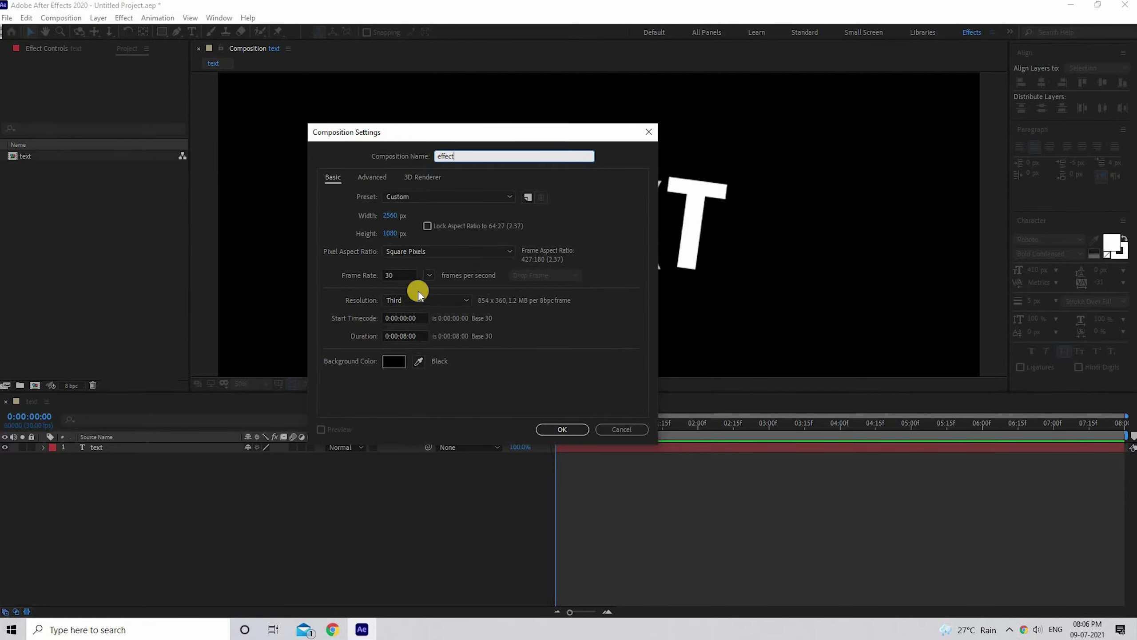
left_click(547, 432)
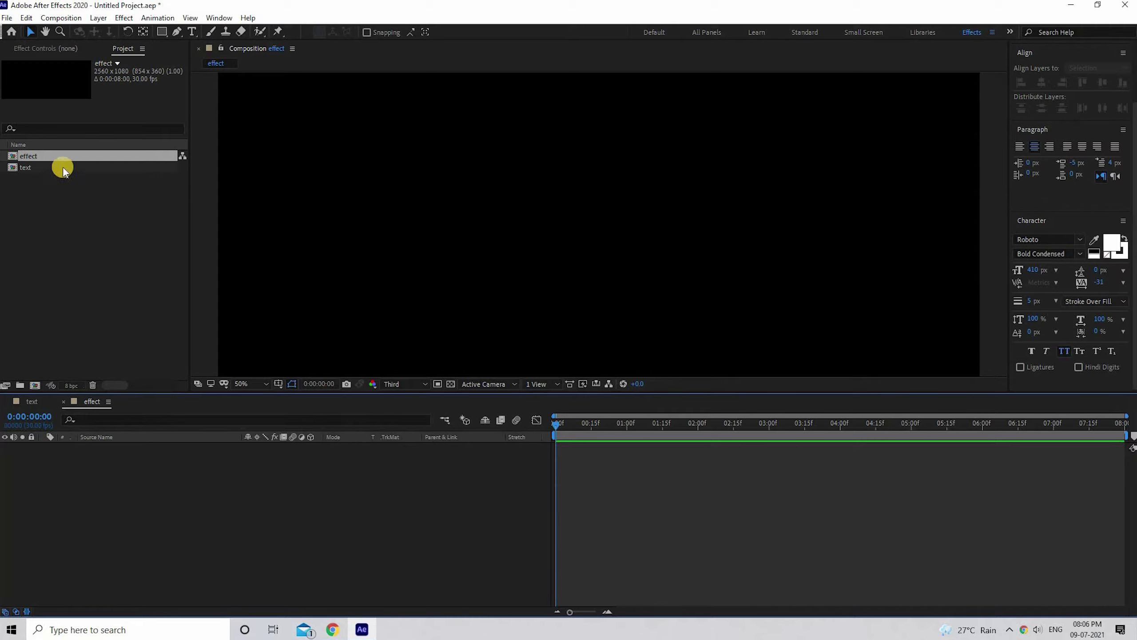
left_click_drag(63, 167, 121, 446)
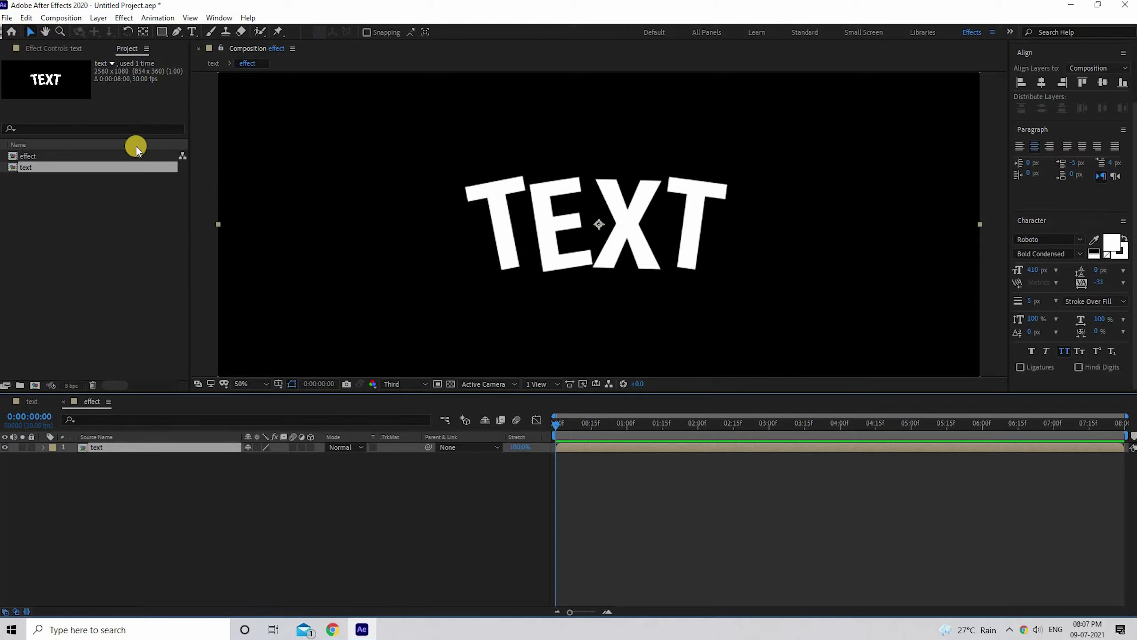
- Apply a Generate > Fill effect to the text layer with colour FEECD6
left_click(127, 20)
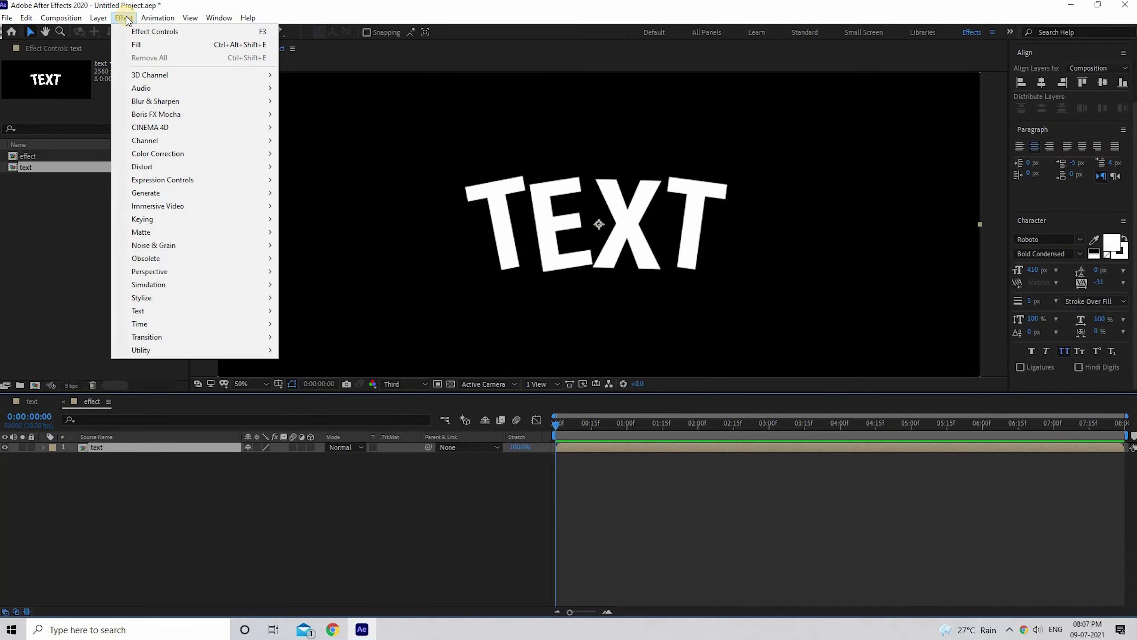
mouse_move(174, 193)
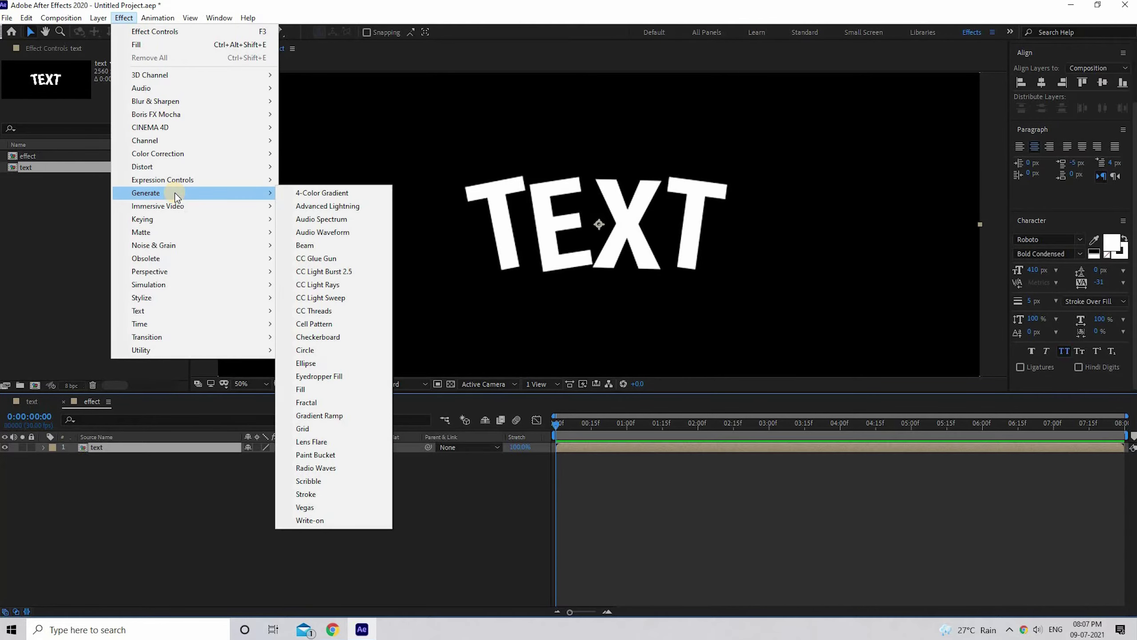
left_click(339, 389)
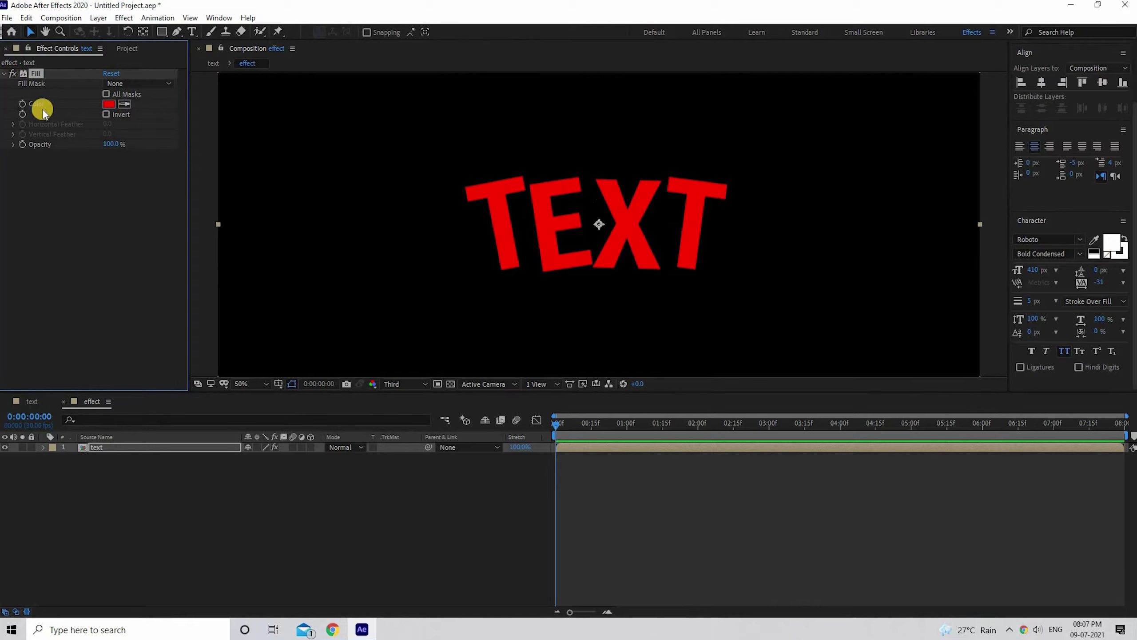
left_click(111, 103)
type("FEECD6")
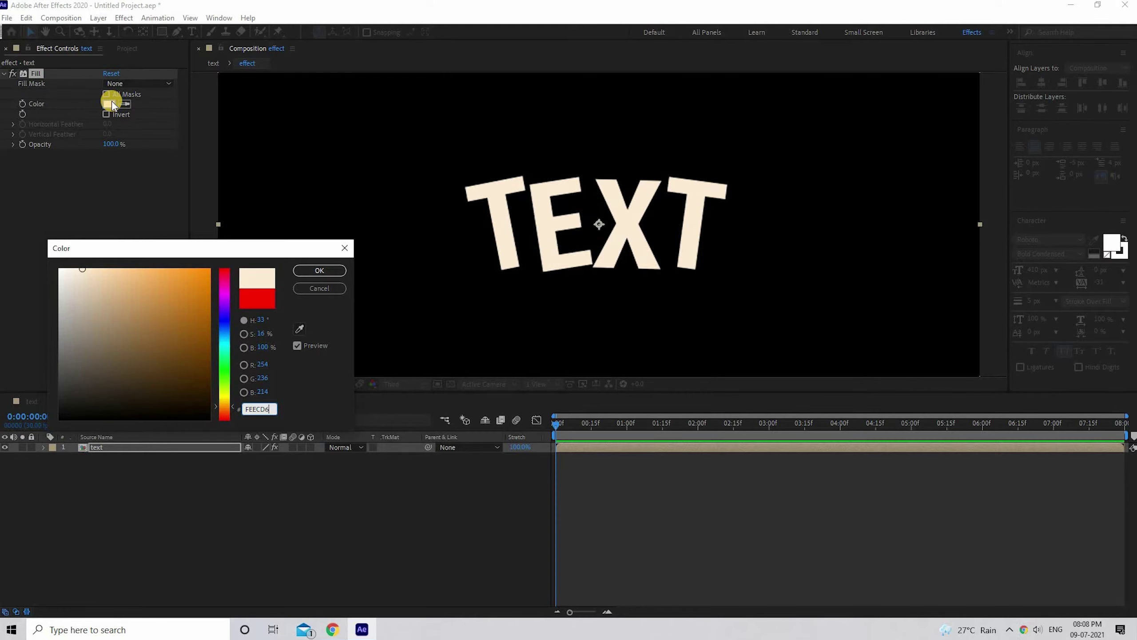
left_click(317, 271)
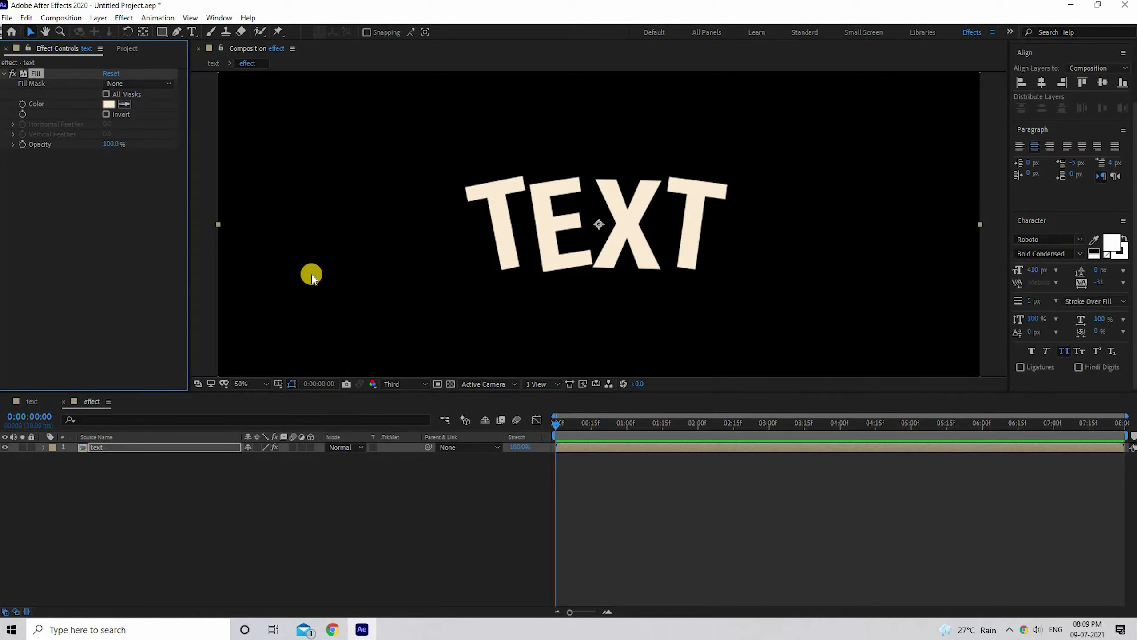
- Duplicate the text layer with Ctrl+D and rename the lower copy 'shadow'
left_click(136, 463)
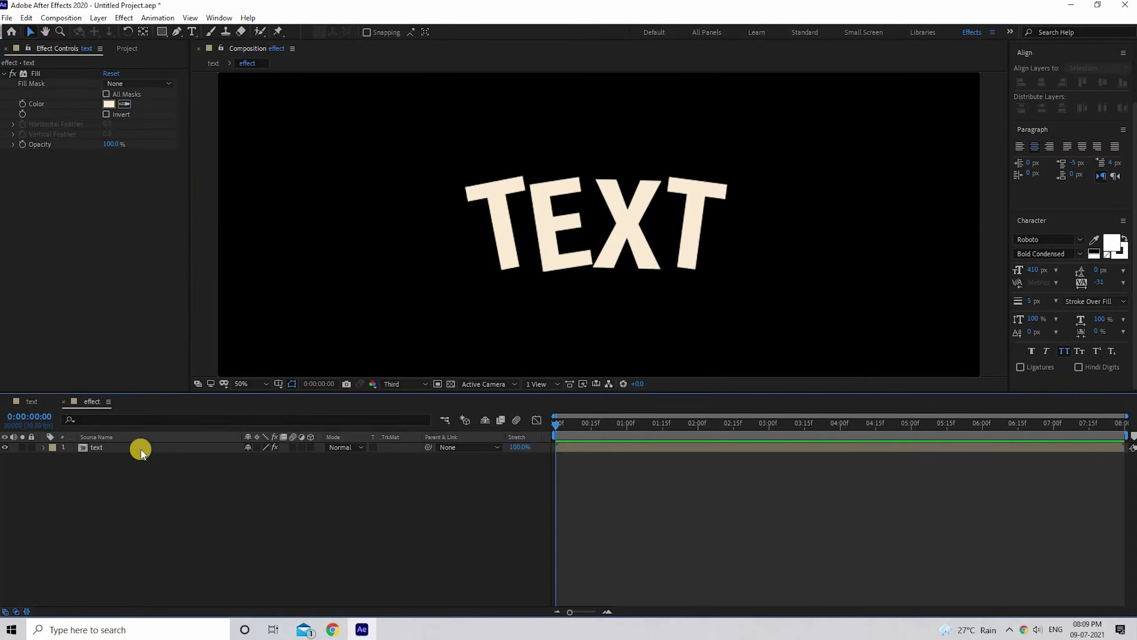
left_click(141, 448)
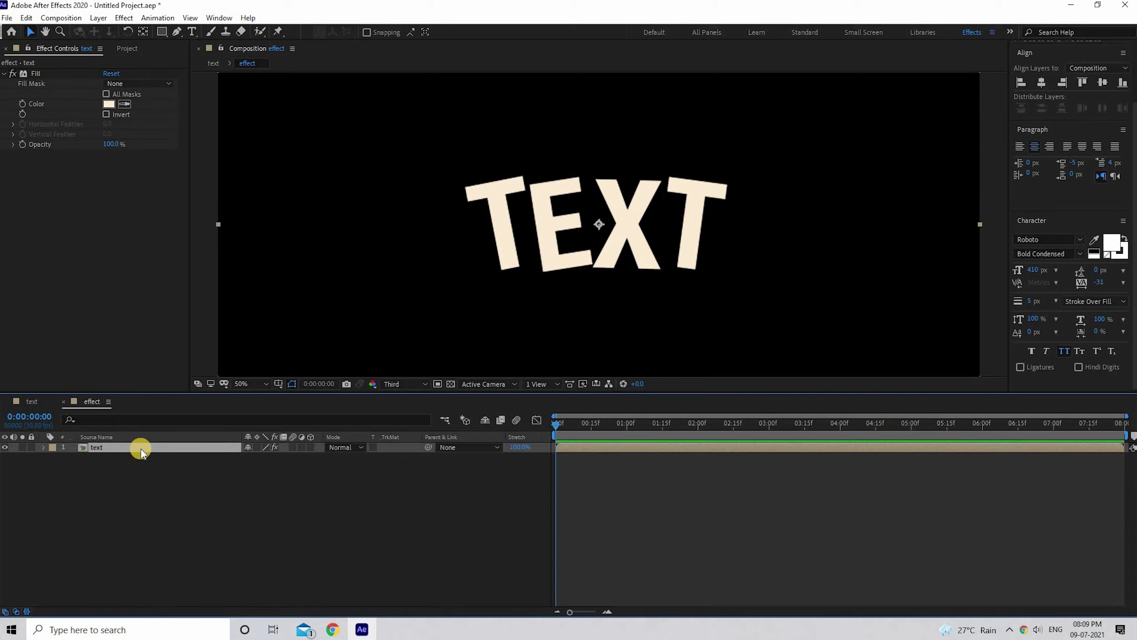
key("ctrl+d")
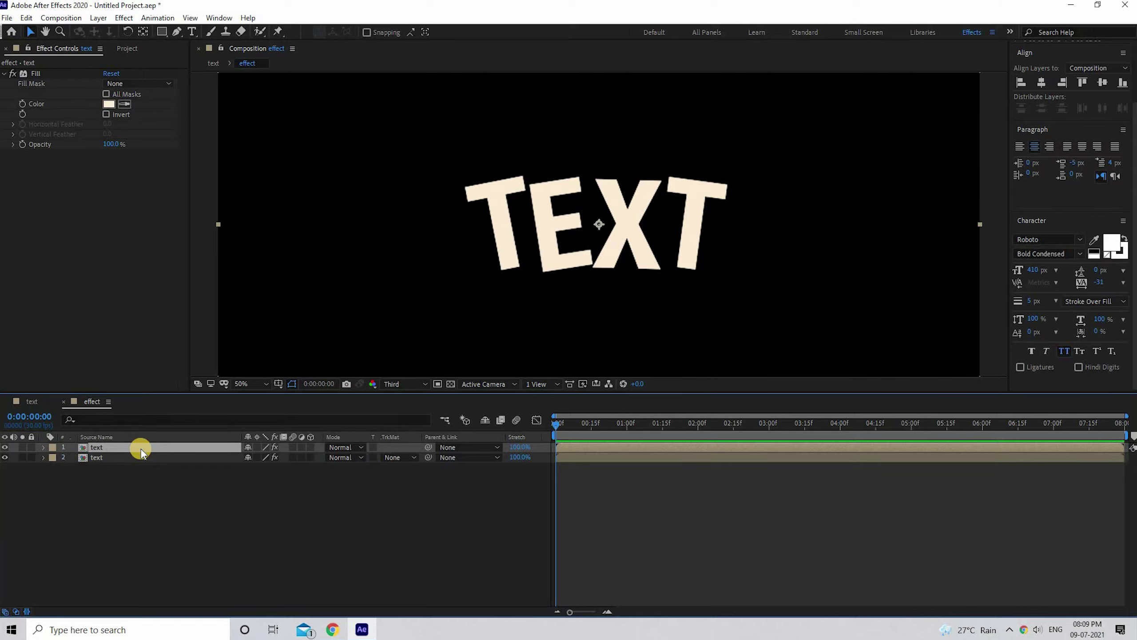
left_click(130, 458)
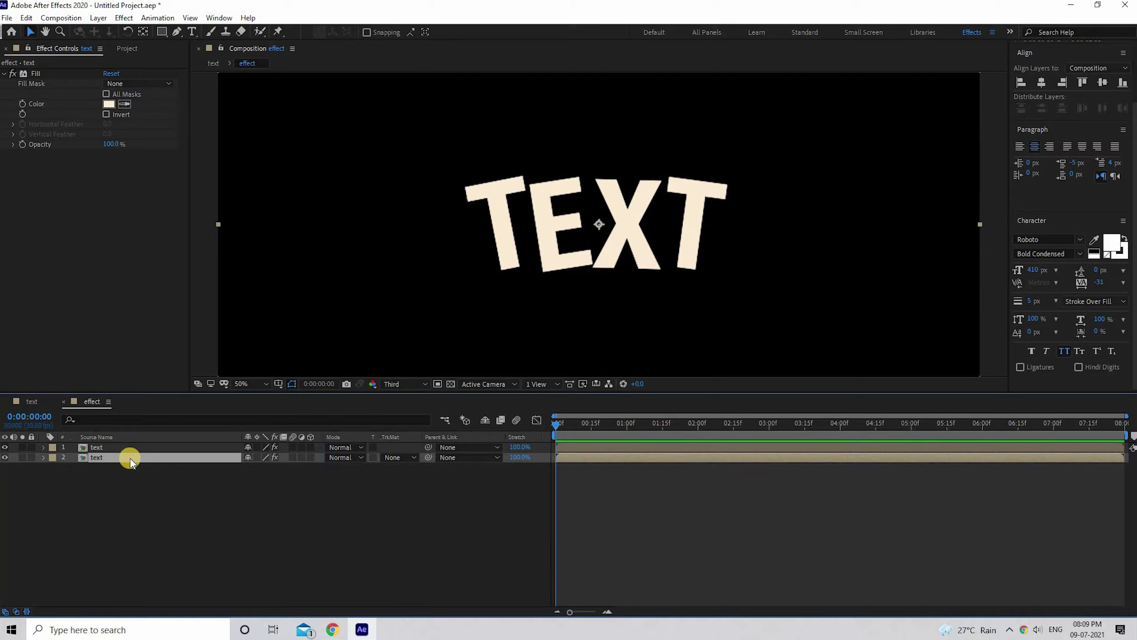
right_click(130, 459)
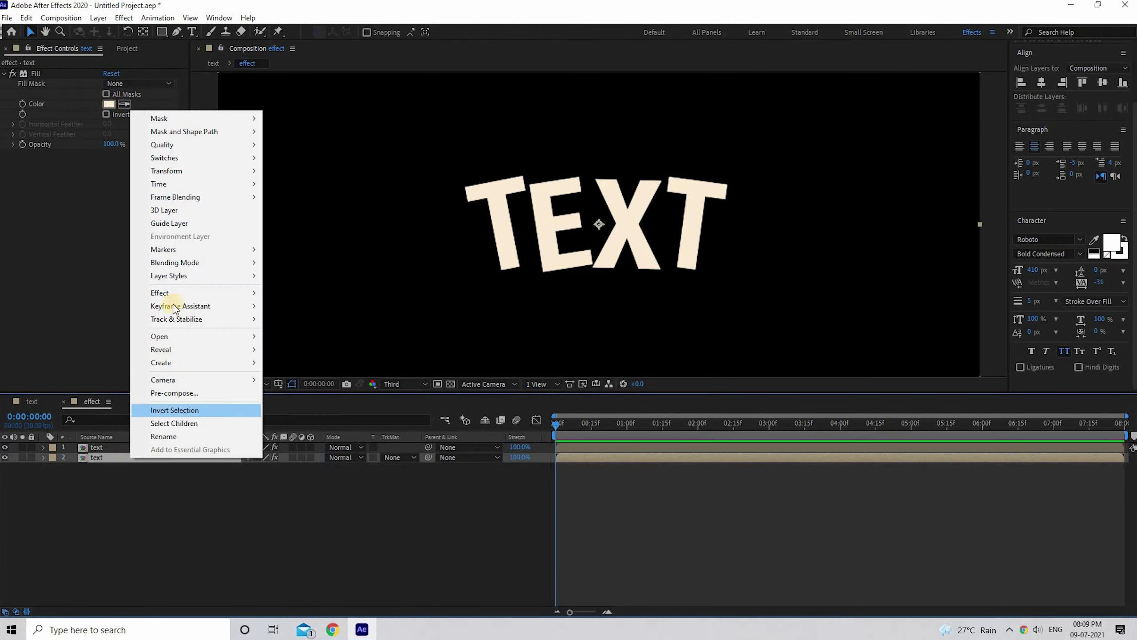
left_click(172, 437)
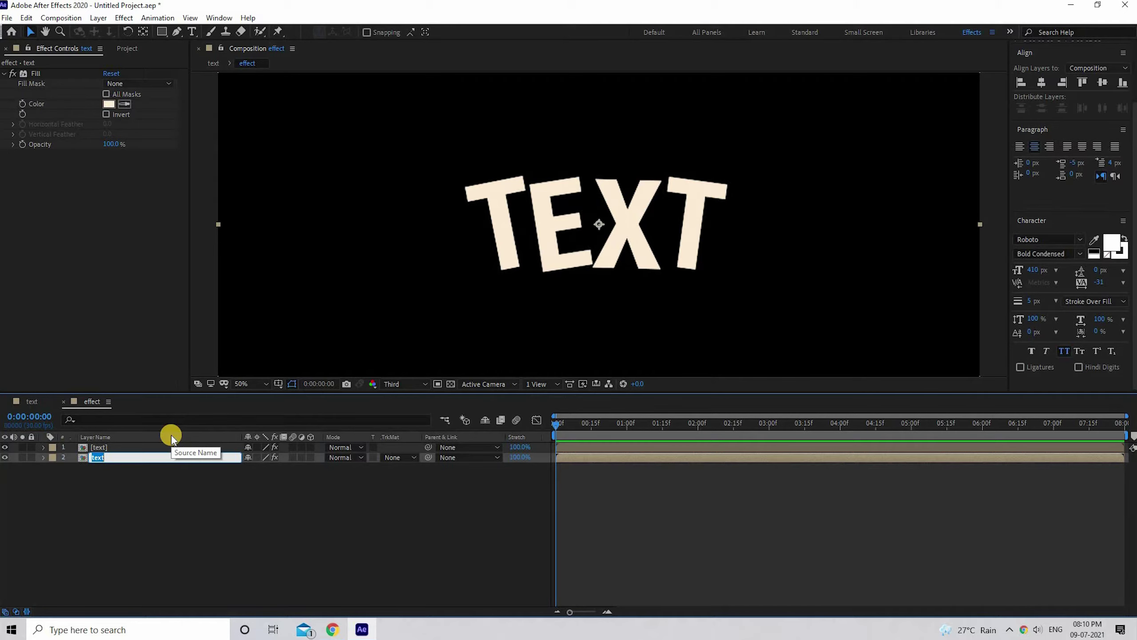
type("s")
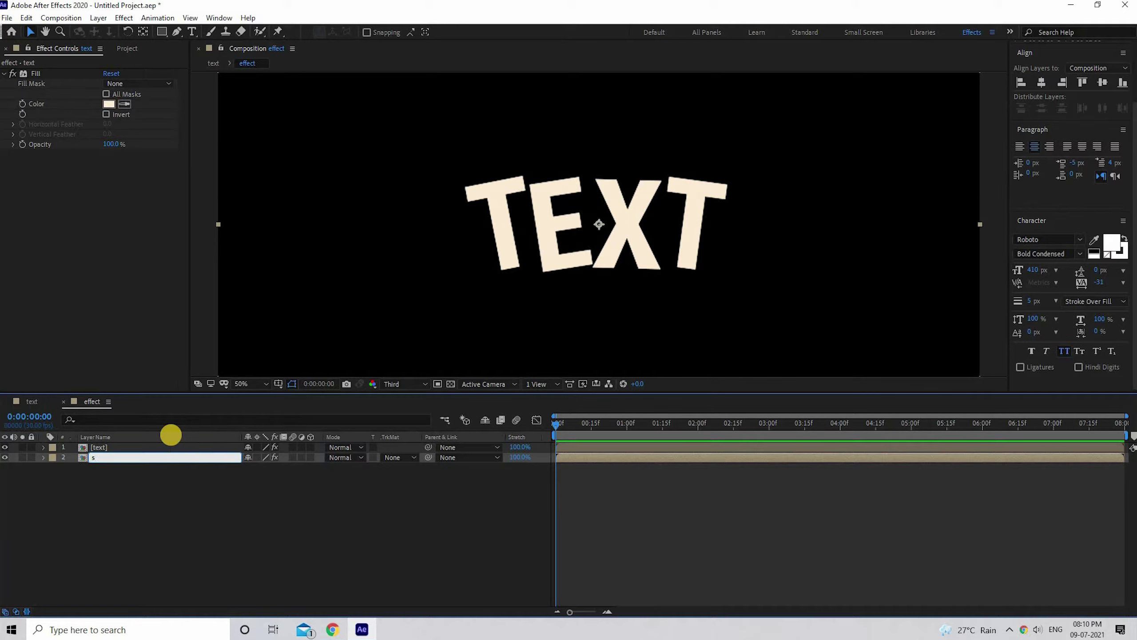
type("hado")
type("w")
key("Return")
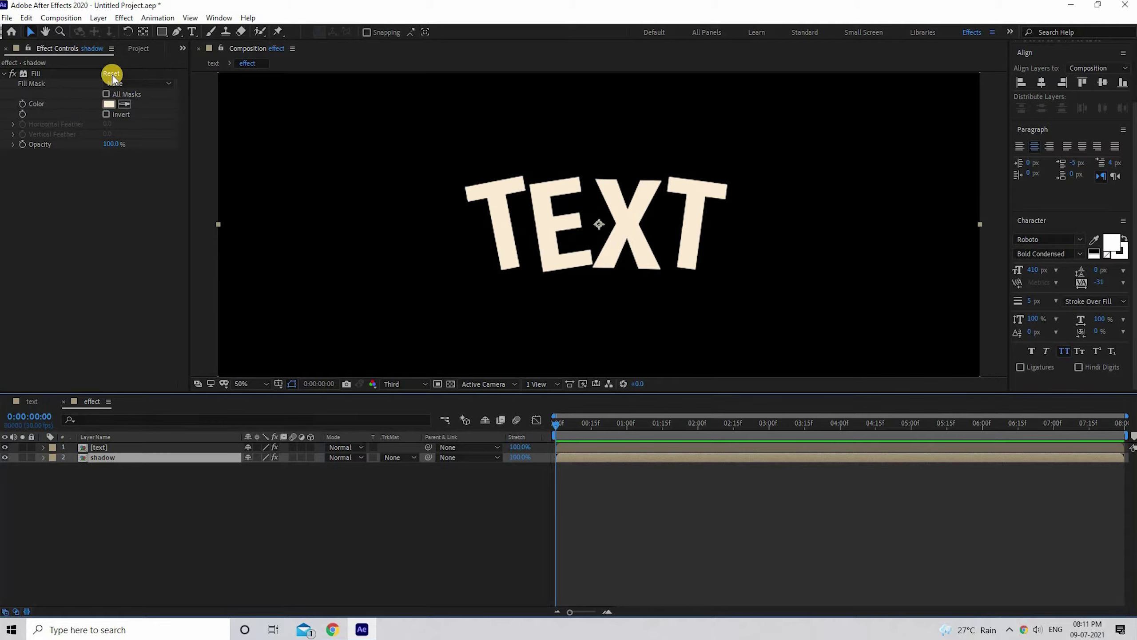
- Make the shadow layer's fill red, try offsetting it down-left, then undo the offset
left_click(112, 74)
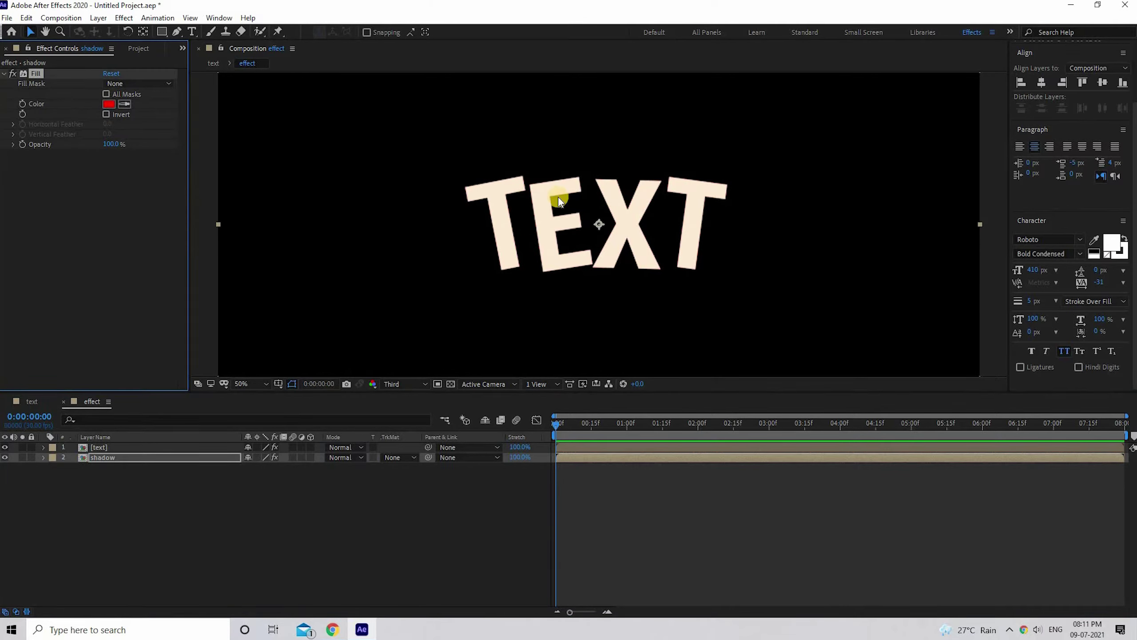
left_click_drag(605, 221, 581, 247)
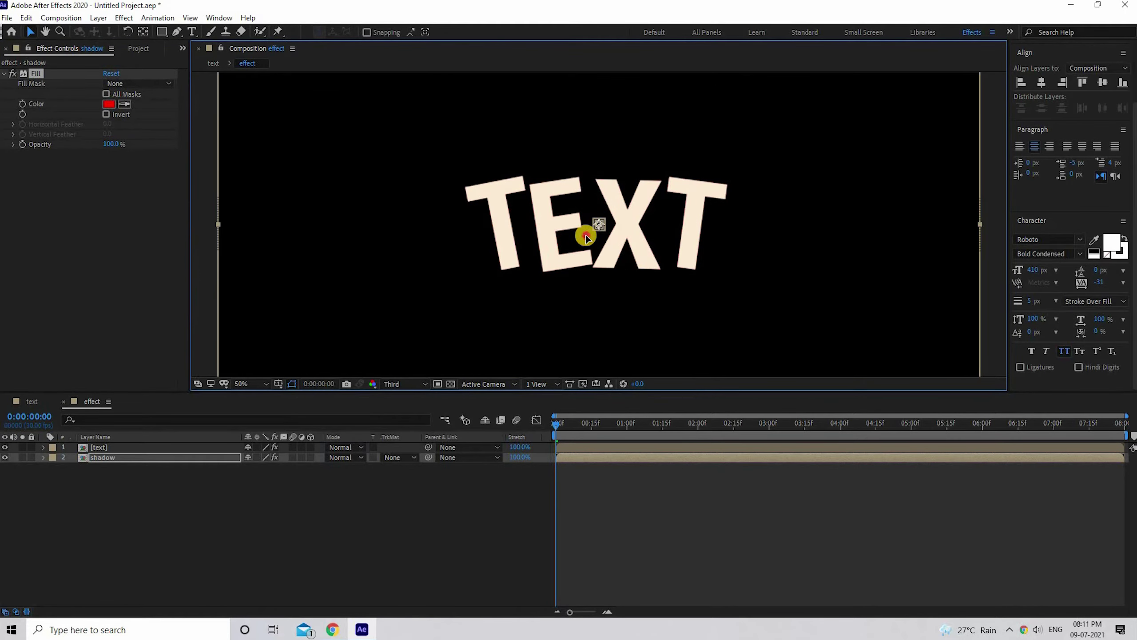
left_click_drag(581, 246, 580, 242)
key("ctrl+z")
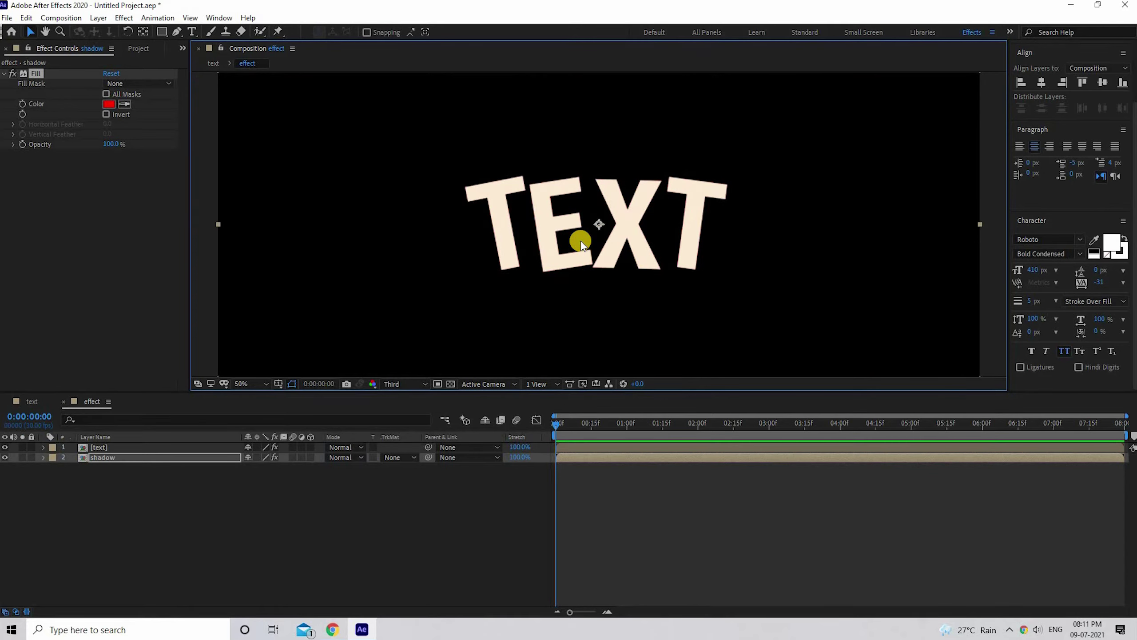
left_click(124, 19)
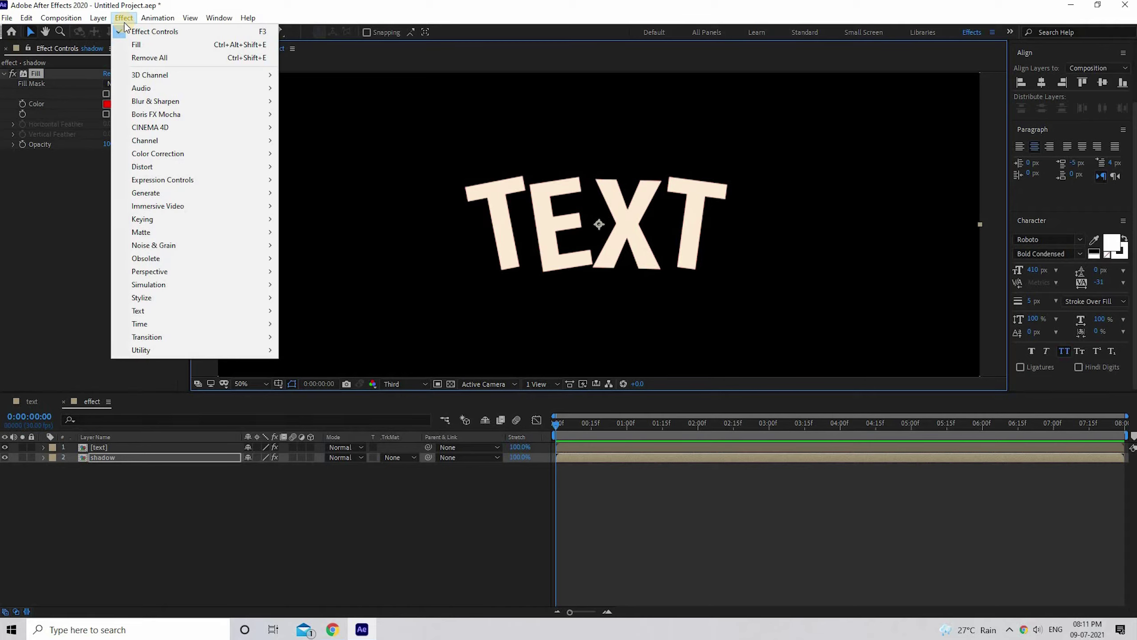
- Add CC Radial Blur to the red shadow layer with Straight Zoom type and Amount 20
mouse_move(175, 101)
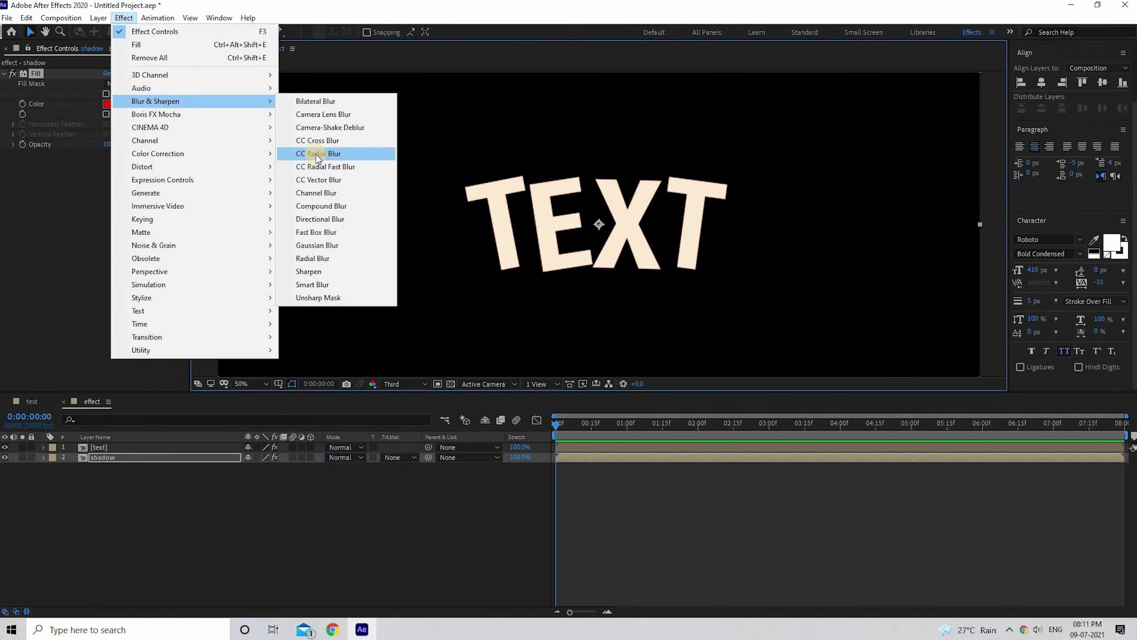
left_click(317, 155)
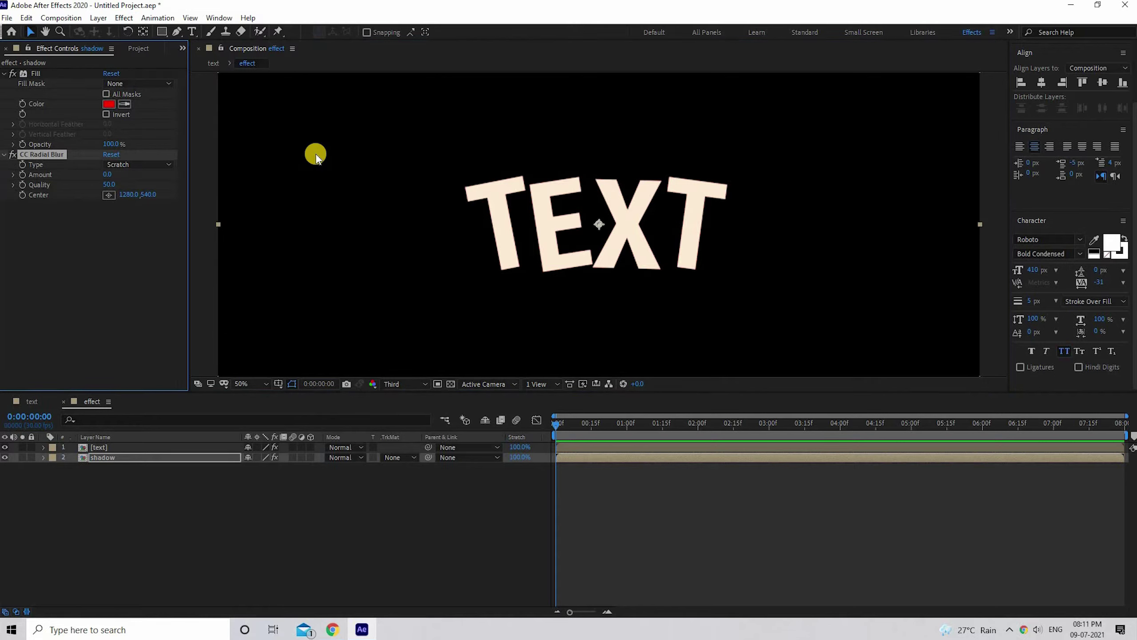
left_click(153, 164)
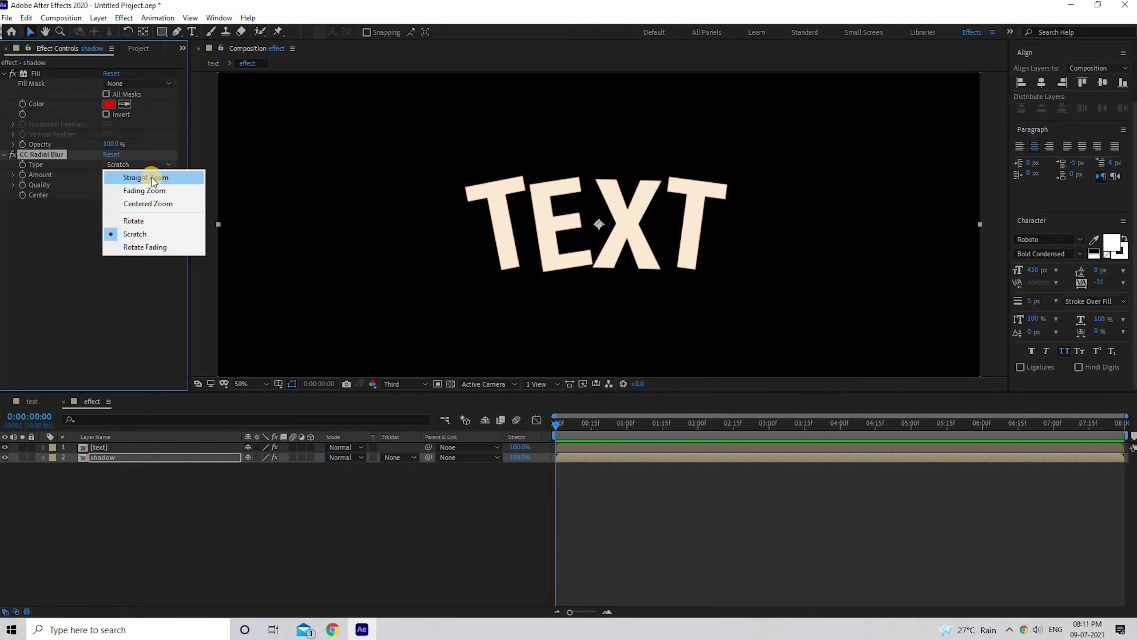
left_click(151, 177)
left_click(188, 71)
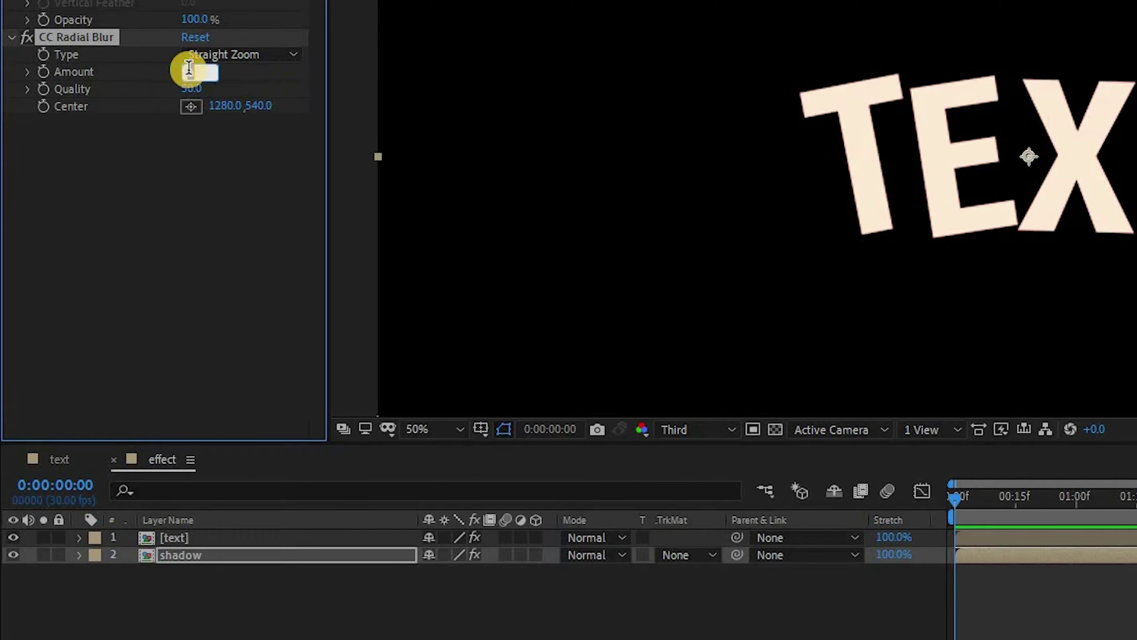
type("20")
key("Return")
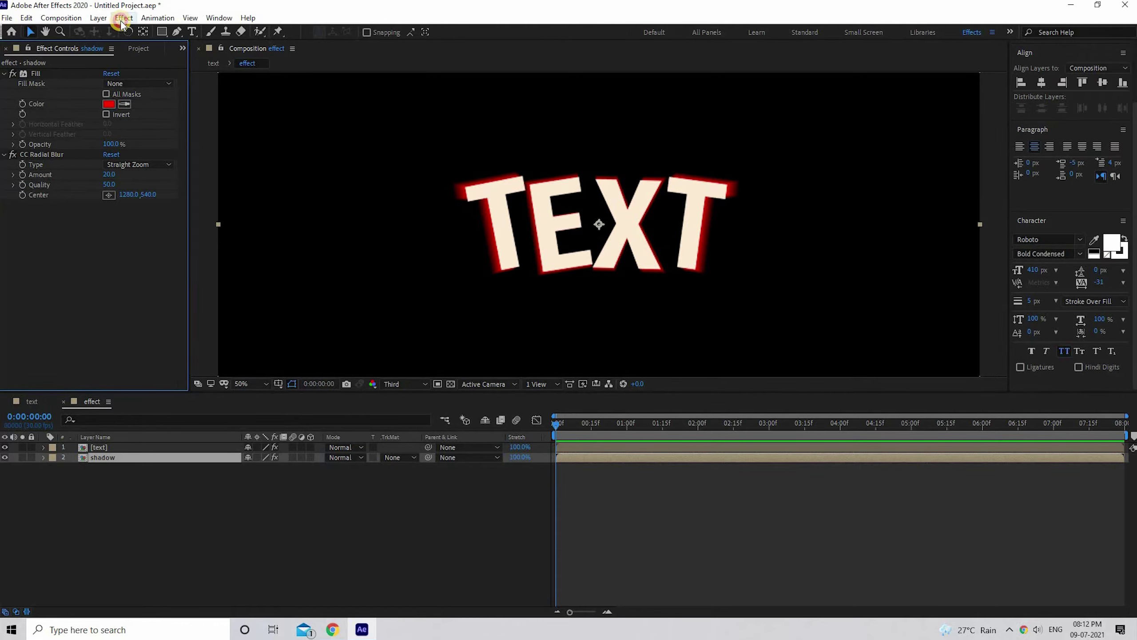
left_click(121, 21)
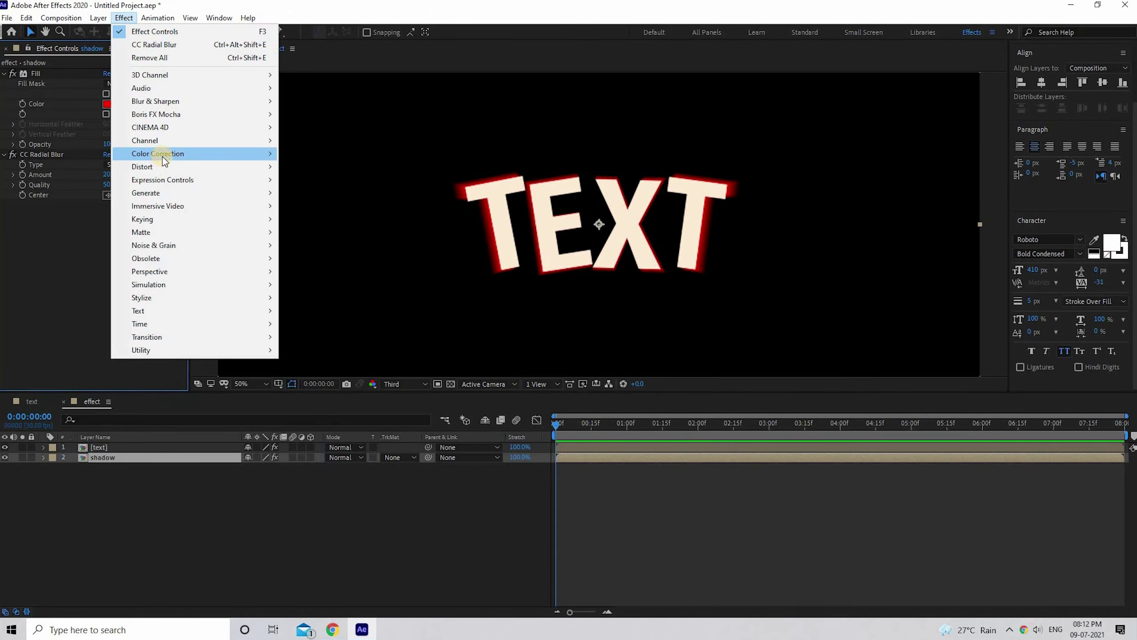
- Apply Levels on the shadow's Alpha channel with Input White and Gamma 0, and raise blur Amount to 21
mouse_move(162, 156)
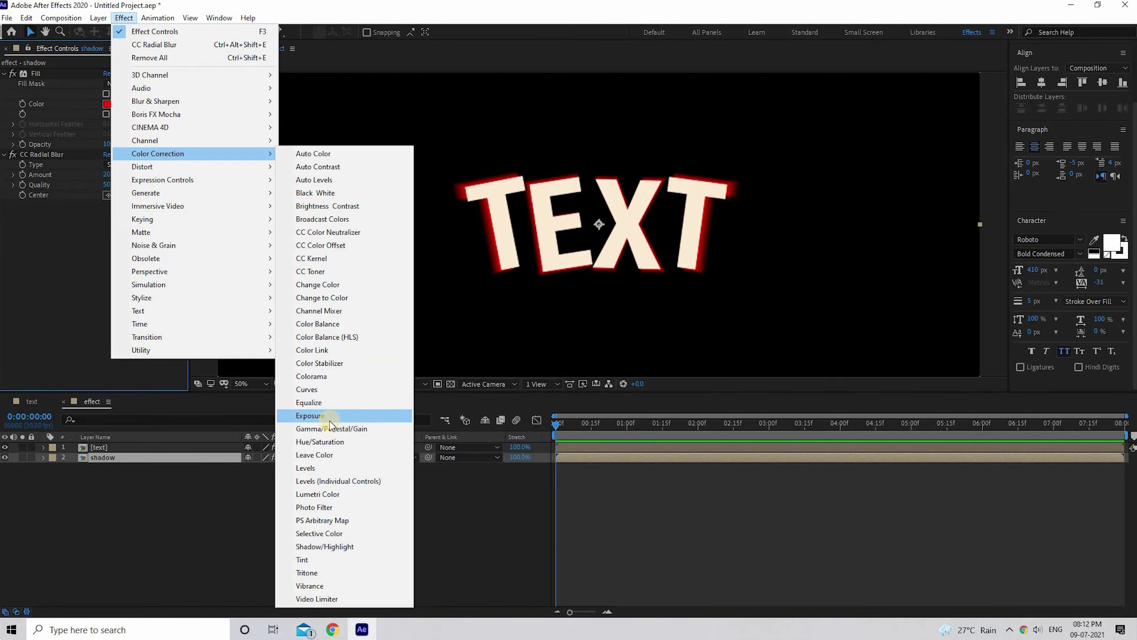
left_click(329, 469)
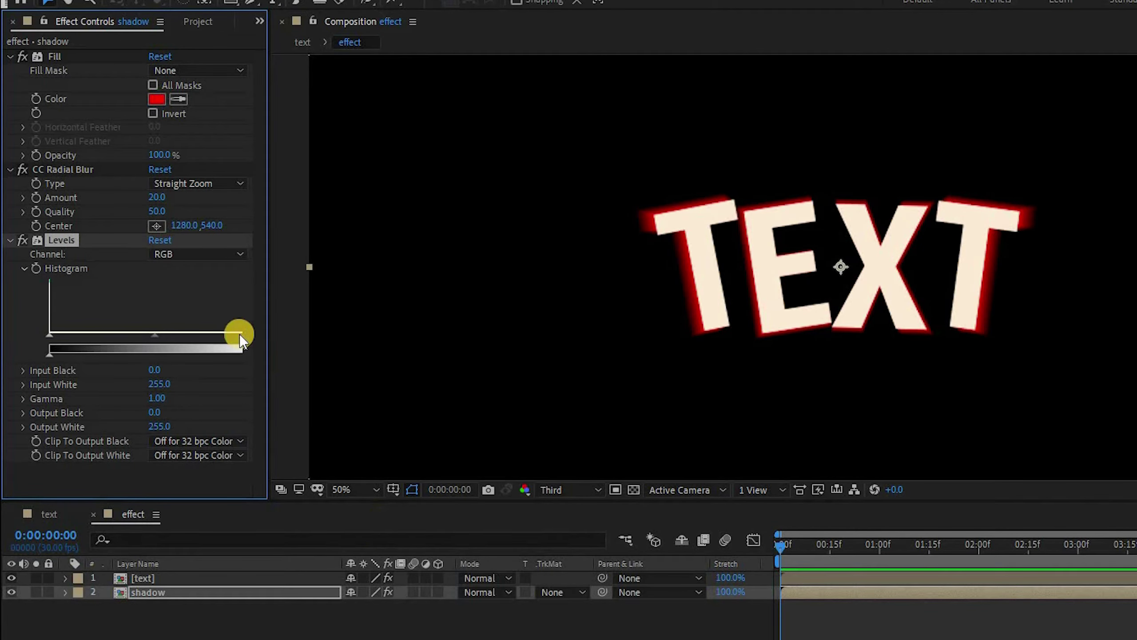
left_click(195, 257)
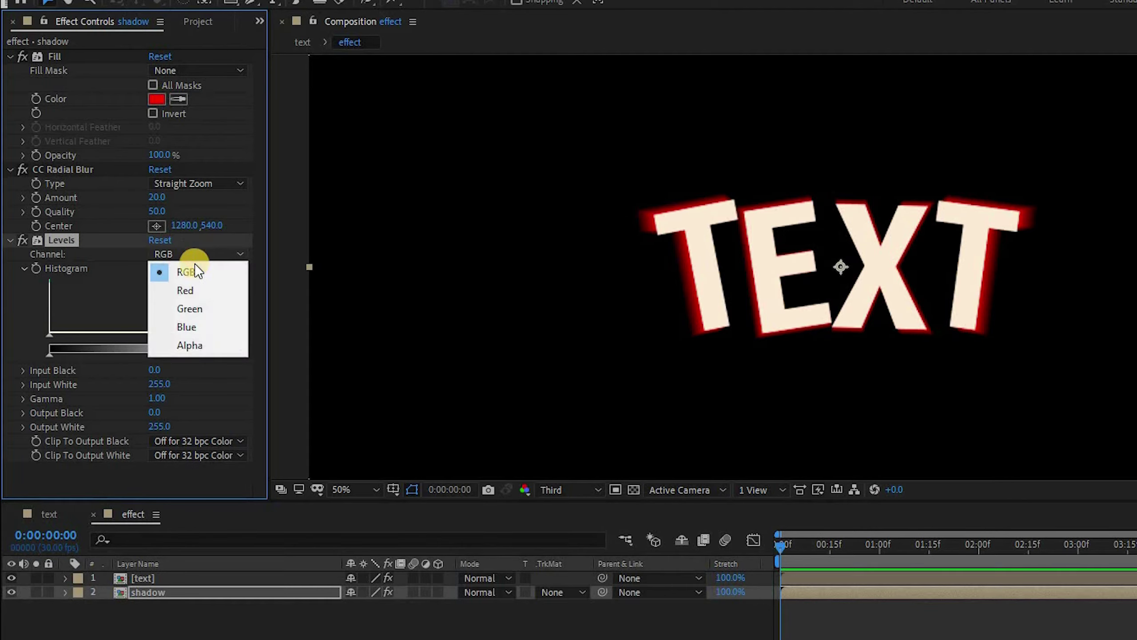
left_click(199, 343)
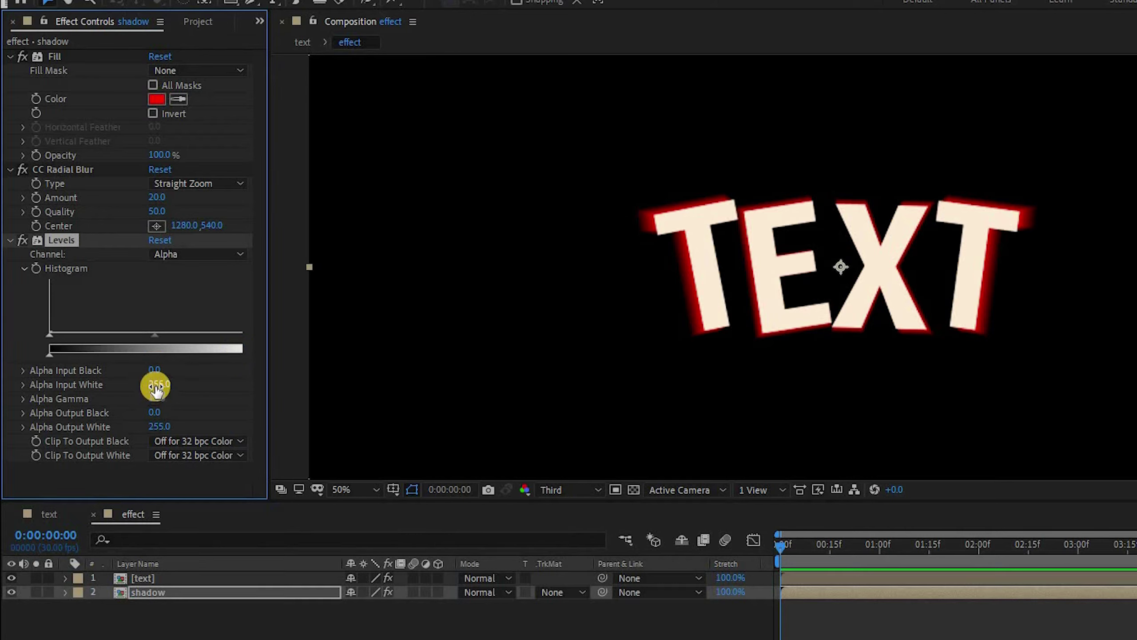
left_click_drag(157, 384, 157, 386)
type("0")
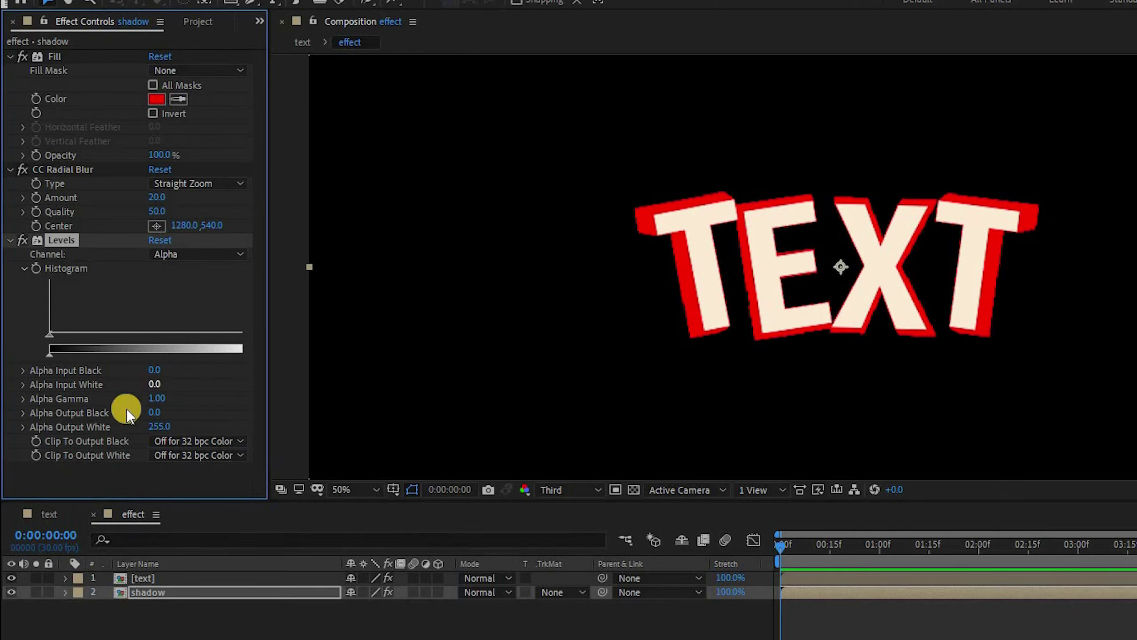
left_click_drag(159, 409, 152, 399)
left_click(340, 262)
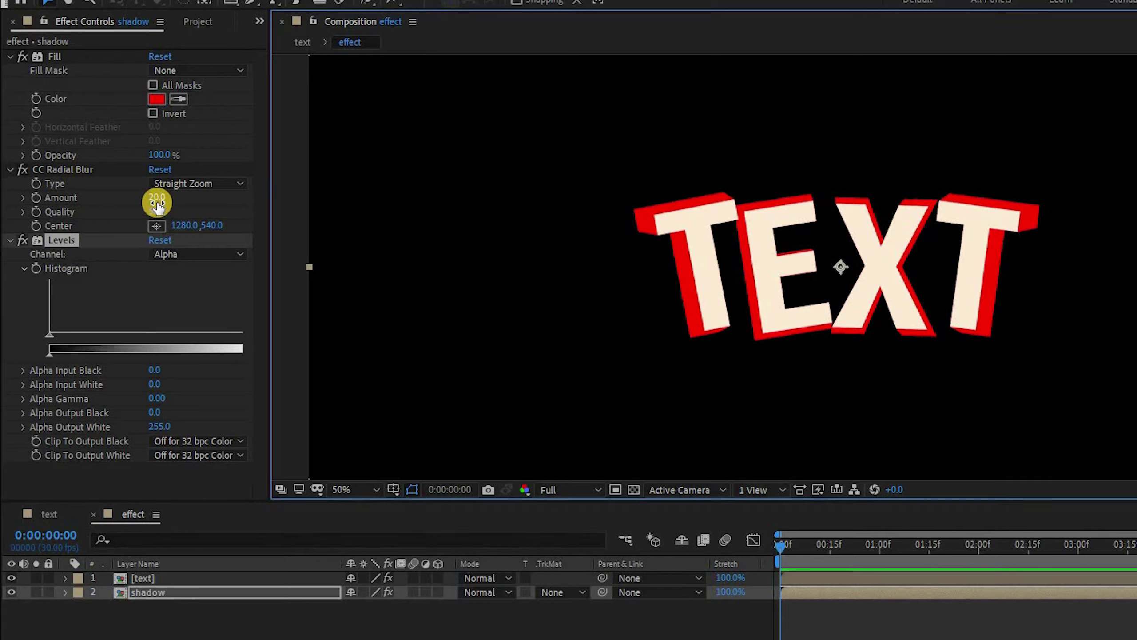
left_click_drag(157, 206, 158, 205)
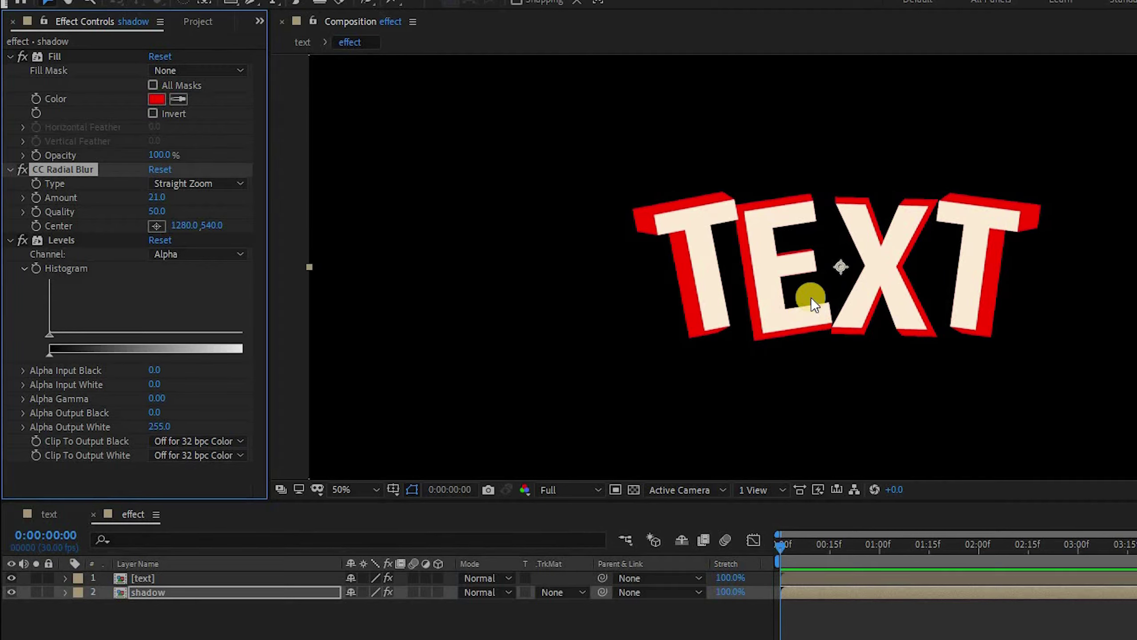
- Drag the radial blur centre up-right to 1488, 300 so the red shadow extends down-left
left_click(838, 268)
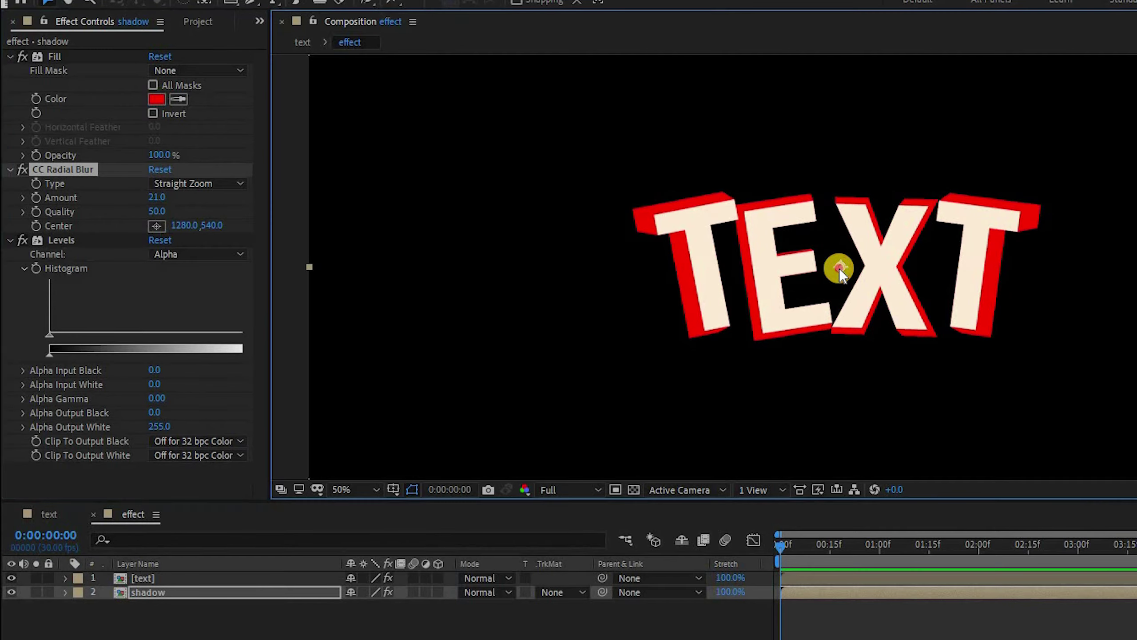
left_click_drag(849, 233, 1074, 103)
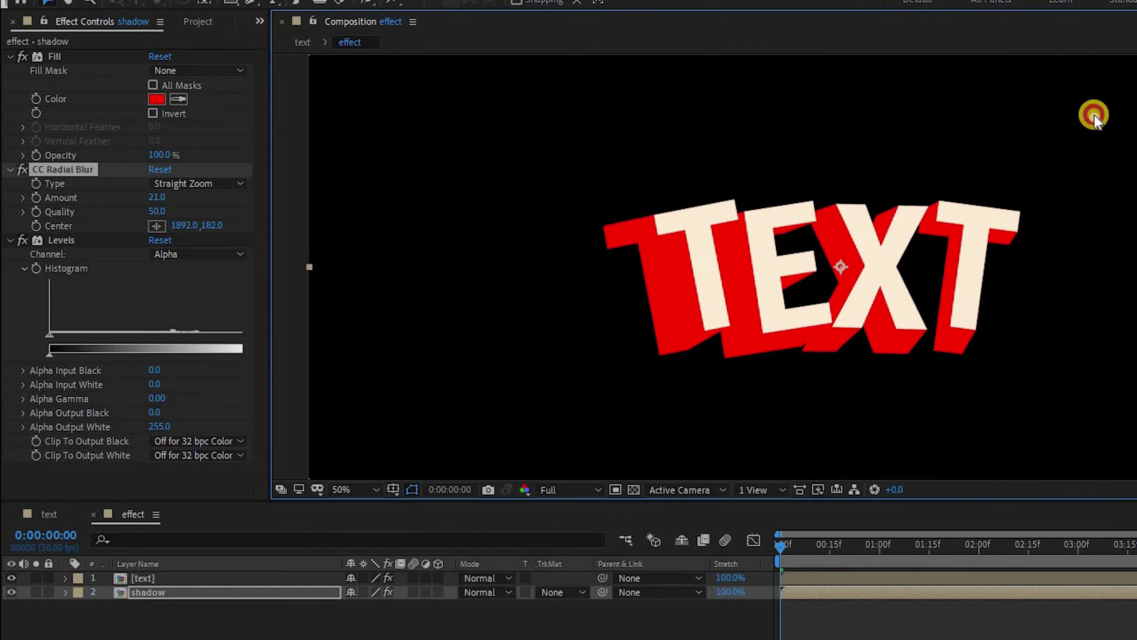
mouse_move(1075, 98)
left_mouse_down()
mouse_move(1050, 116)
mouse_move(895, 123)
mouse_move(925, 164)
left_mouse_up()
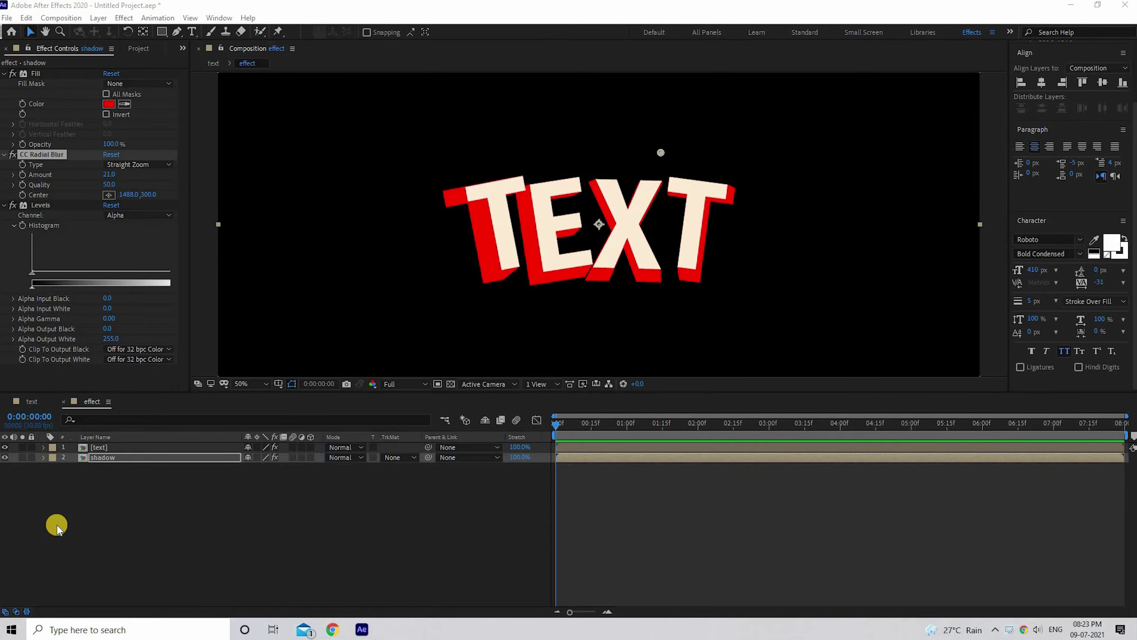
left_click(150, 457)
- Add a second Fill effect to the shadow layer and set its colour to a softer red
left_click(124, 19)
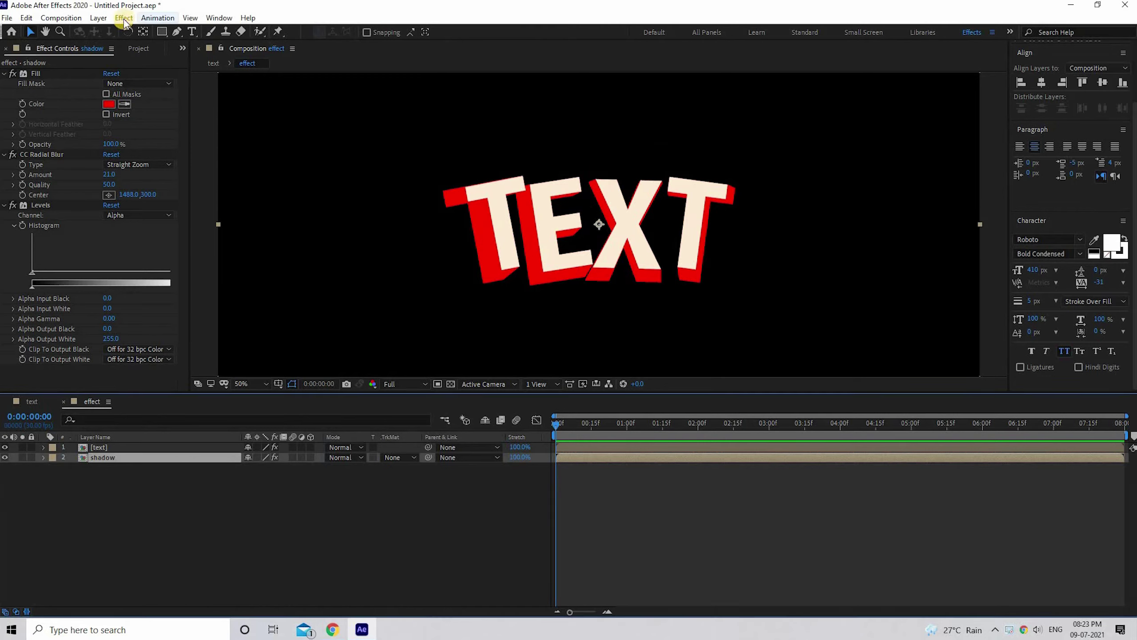
left_click(124, 18)
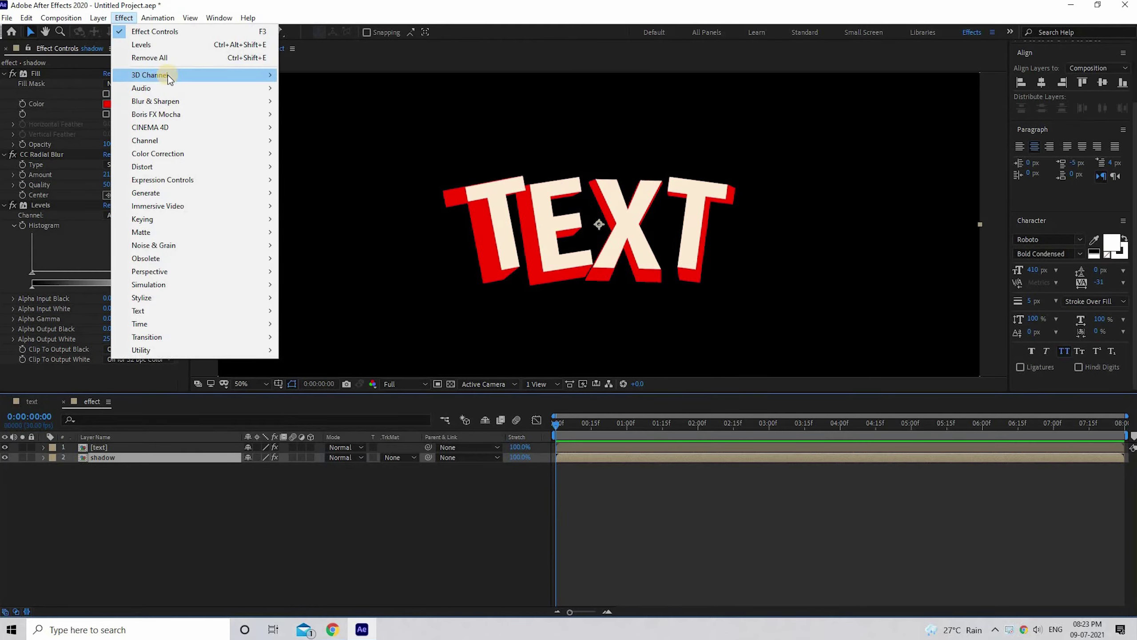
mouse_move(167, 75)
mouse_move(187, 193)
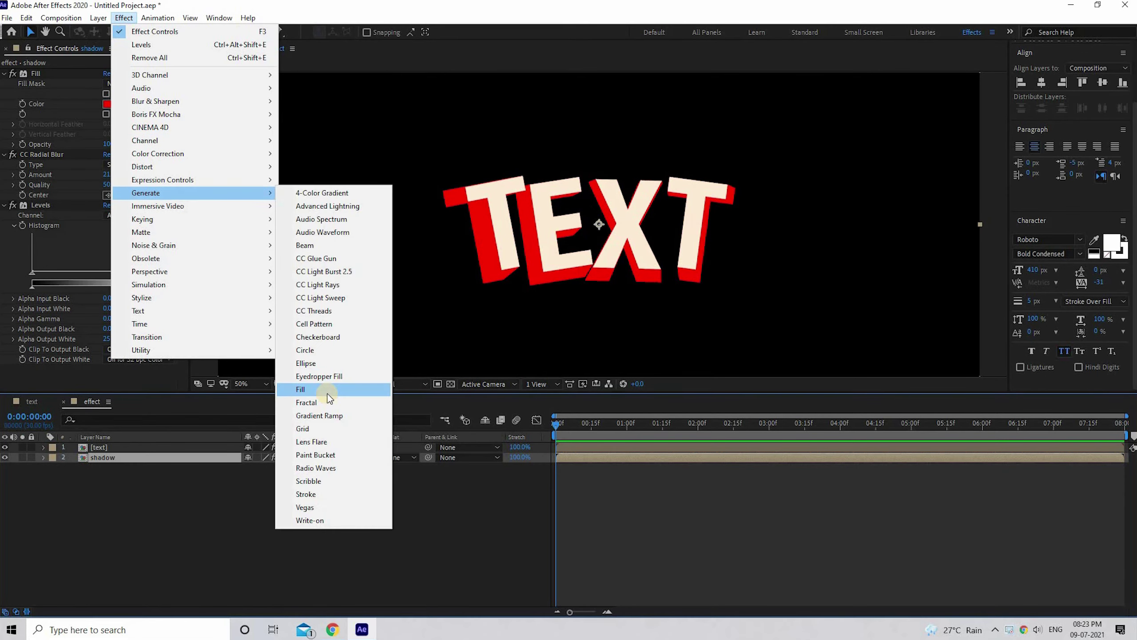
left_click(328, 390)
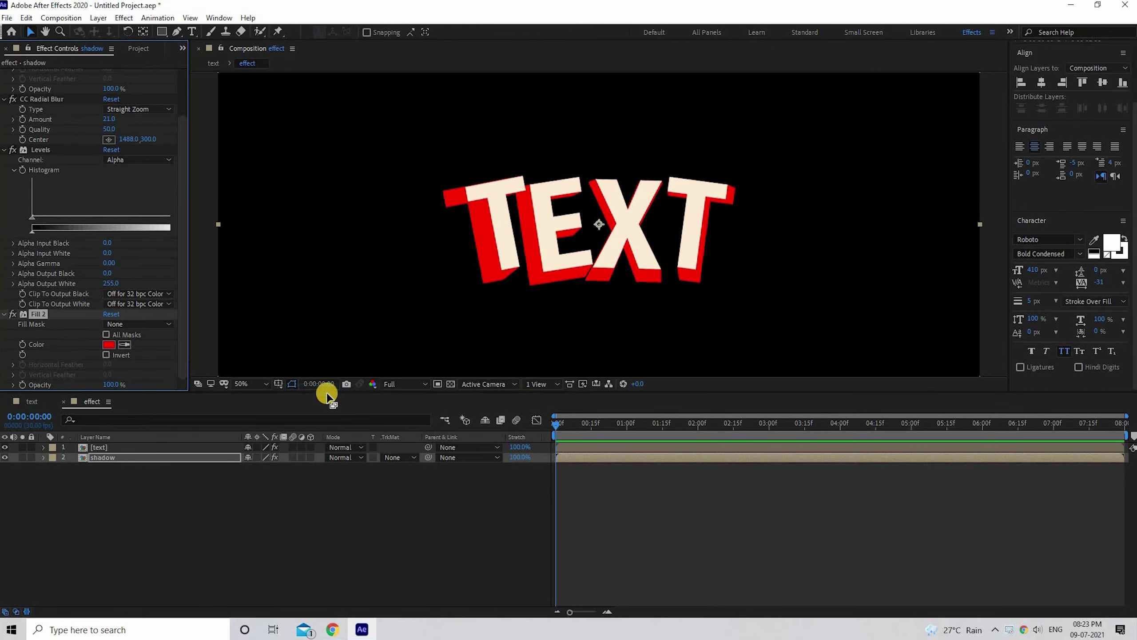
left_click(110, 345)
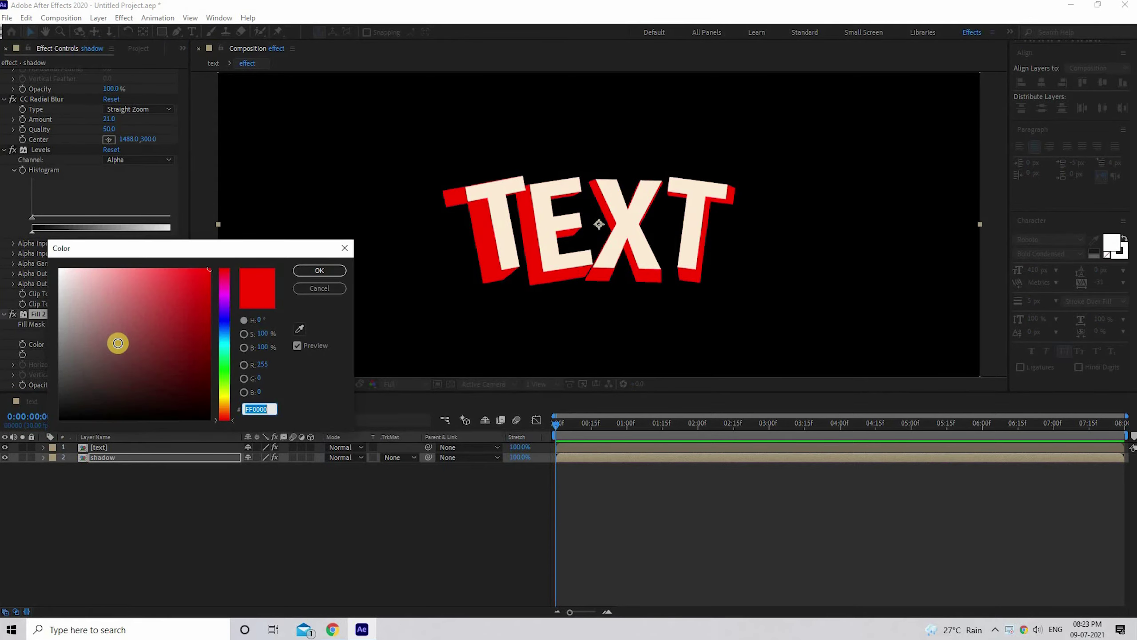
key("Escape")
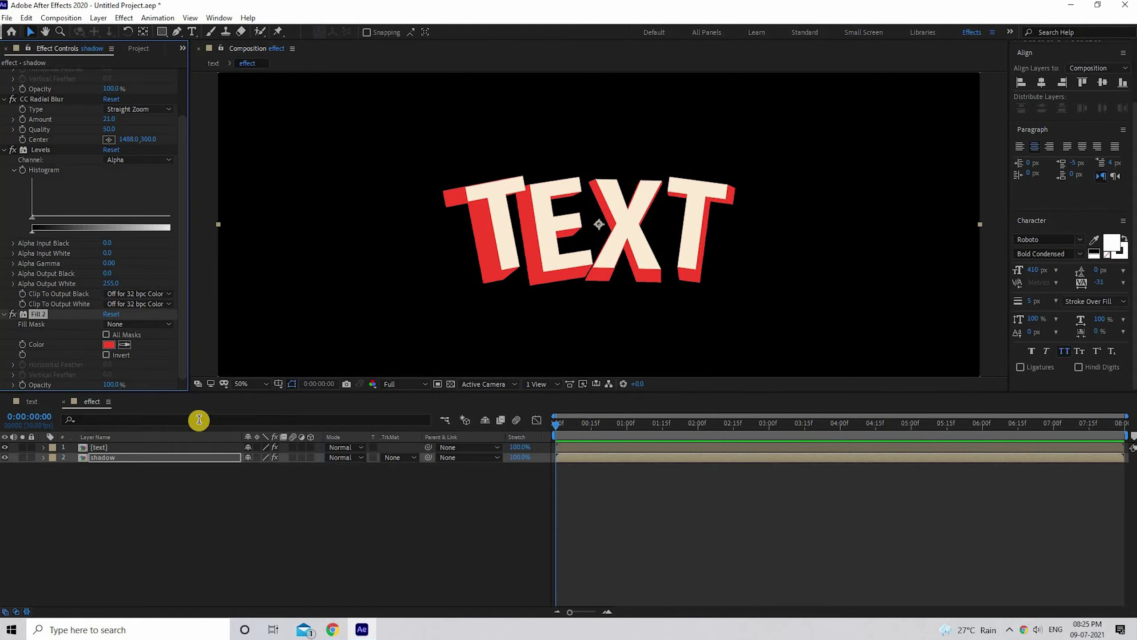
- Duplicate the shadow layer with Ctrl+D and place the shadow 2 copy beneath the original
left_click(169, 457)
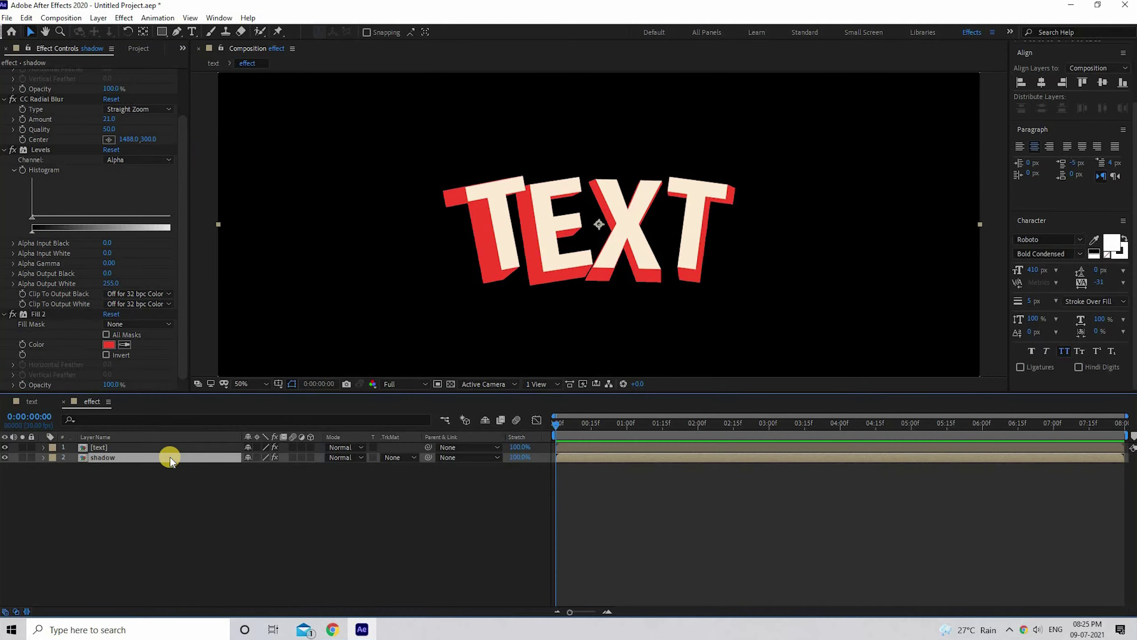
key("ctrl+d")
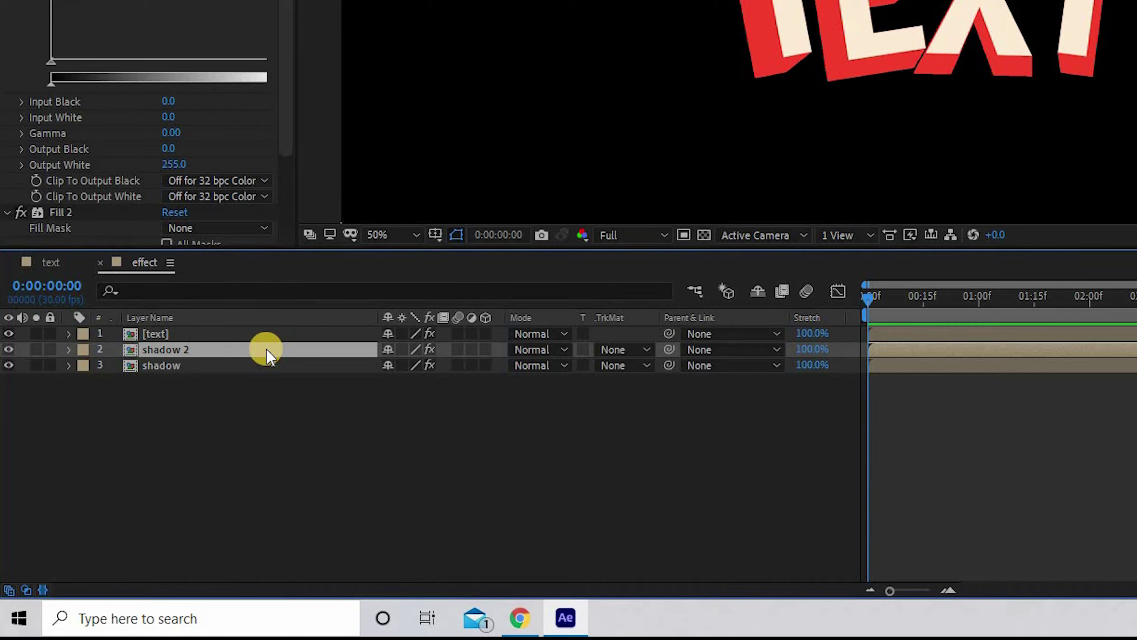
left_click_drag(267, 353, 267, 380)
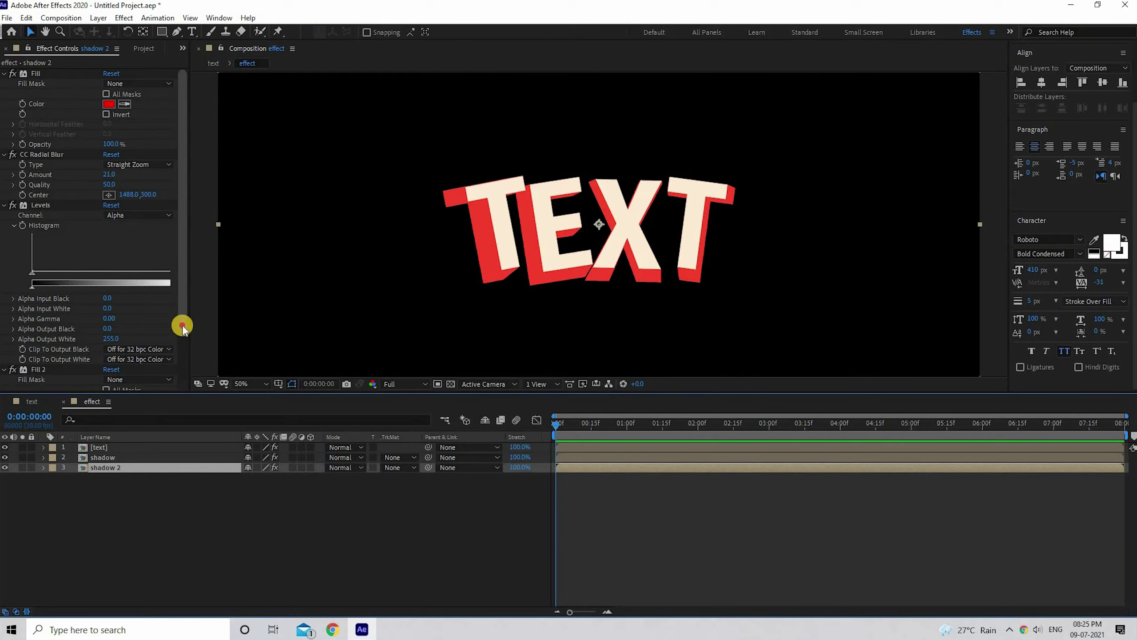
- Set shadow 2's Fill 2 colour to orange FC9F37
left_click(184, 364)
left_click_drag(184, 364, 182, 389)
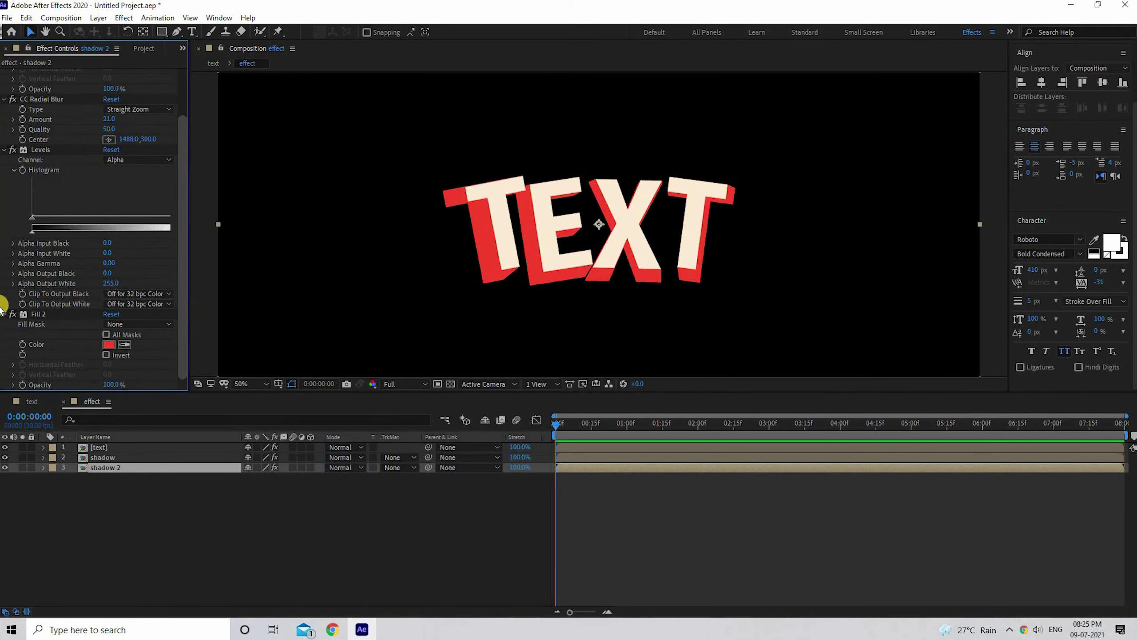
left_click(109, 346)
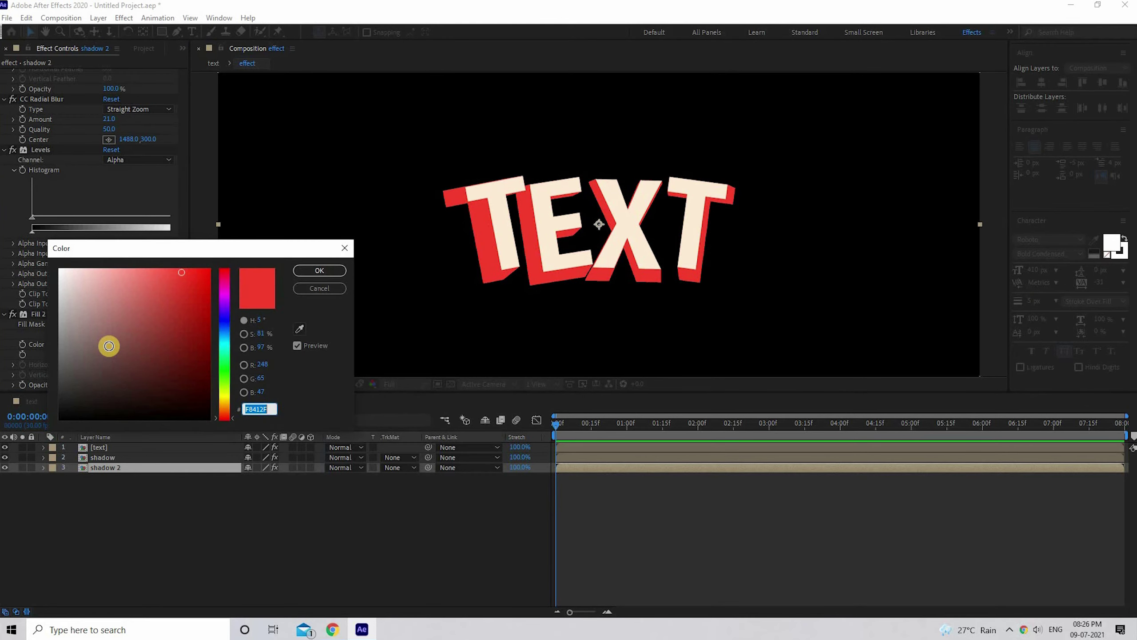
type("F")
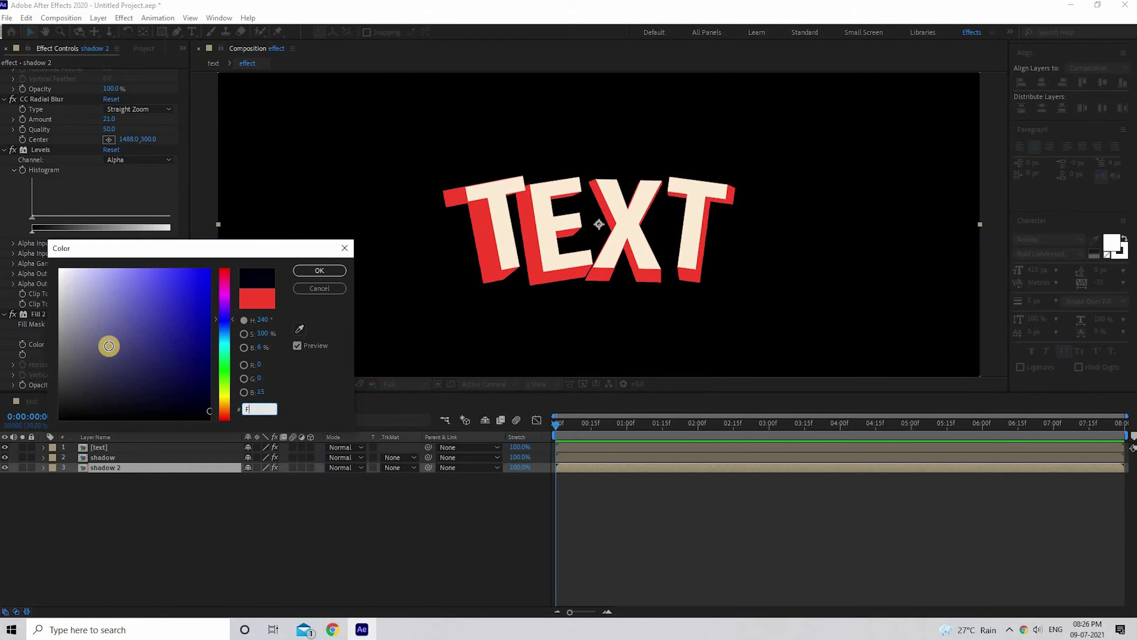
type("C9F37")
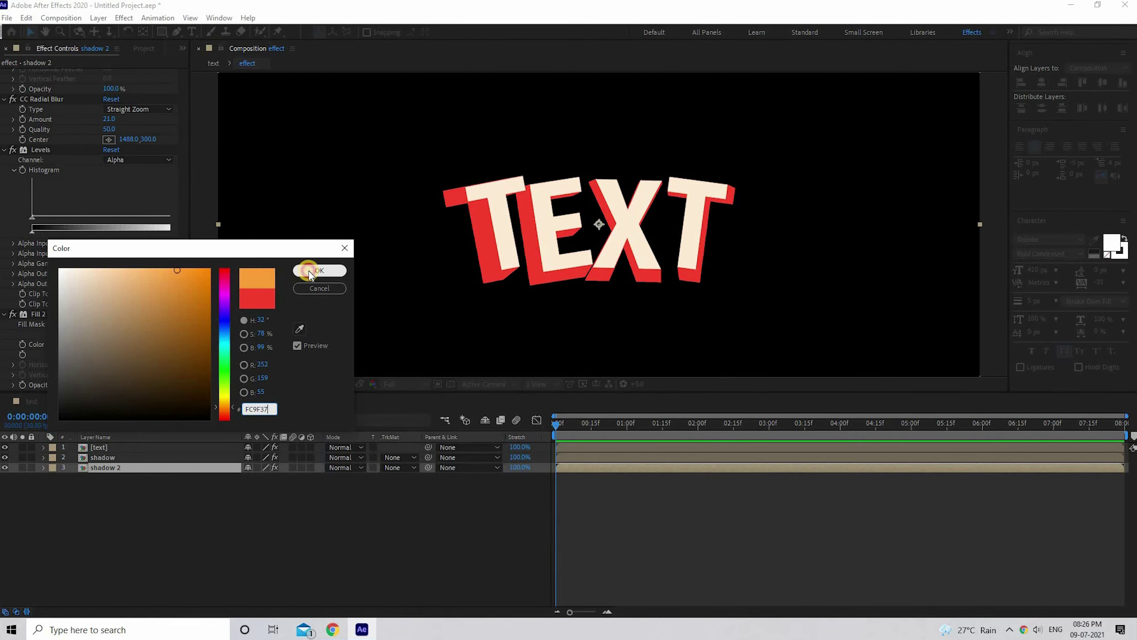
left_click(314, 270)
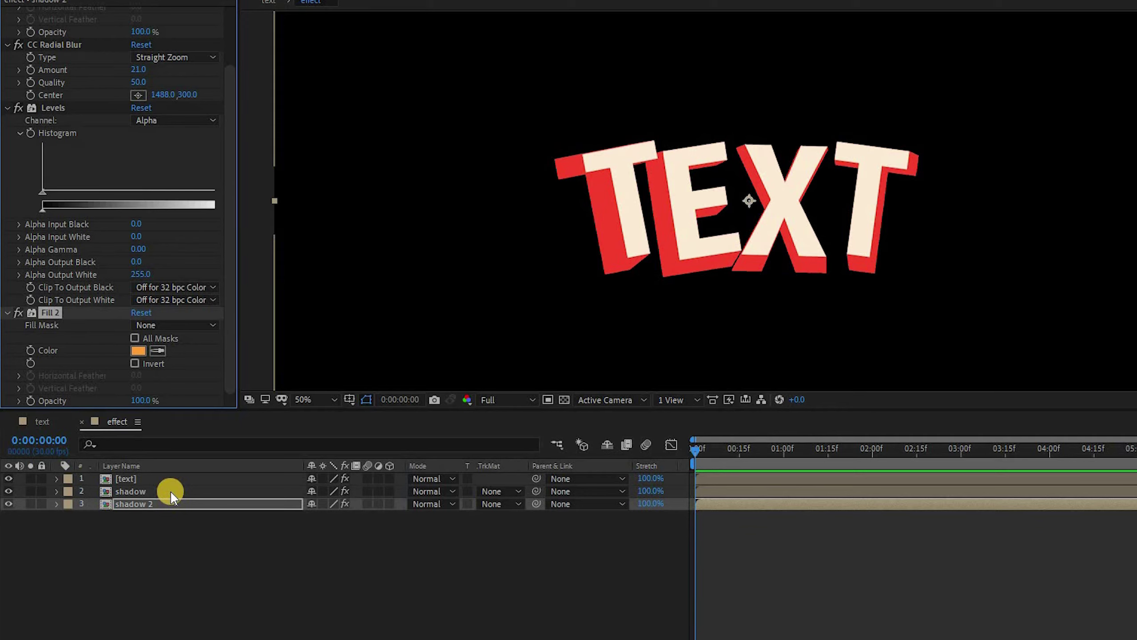
- Lower the red shadow layer's CC Radial Blur Amount to 5
left_click(170, 491)
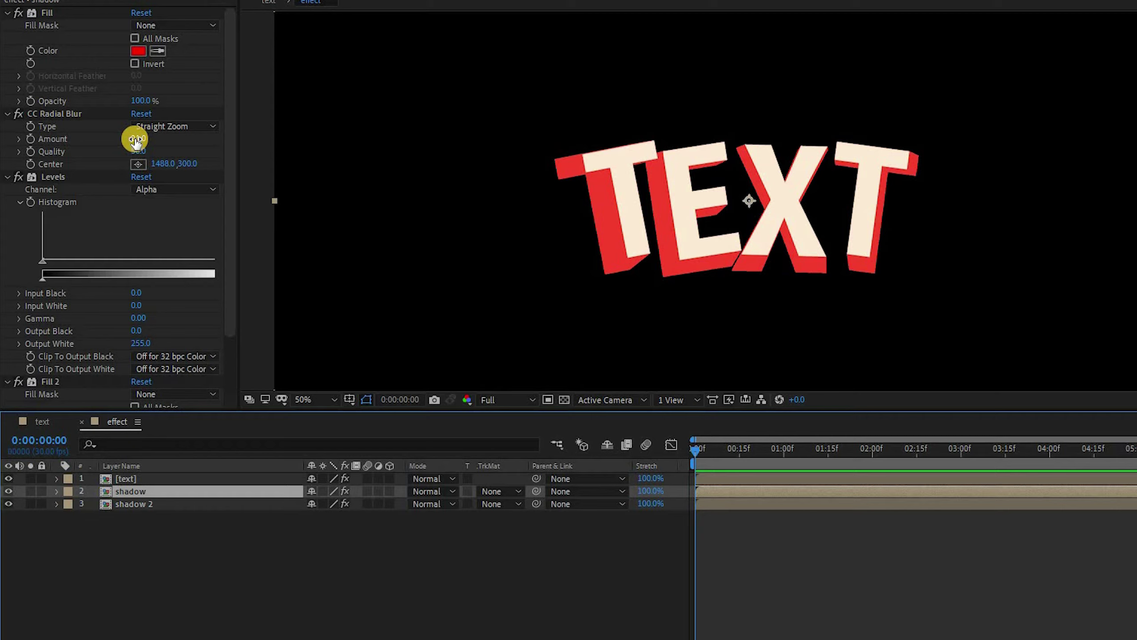
left_click(135, 140)
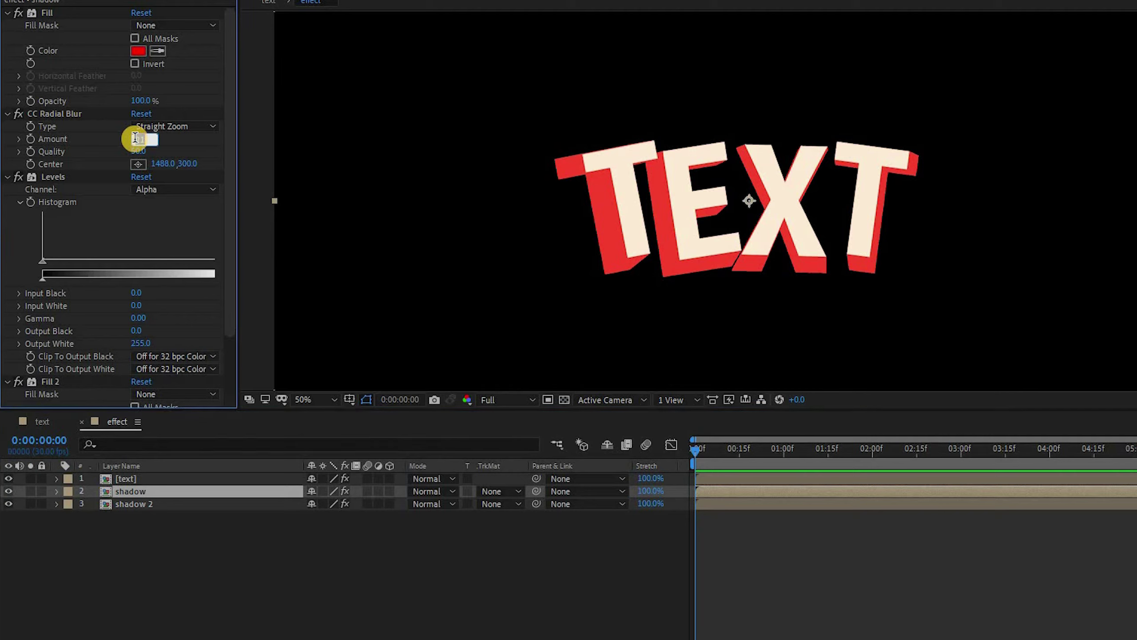
type("5")
left_click(262, 196)
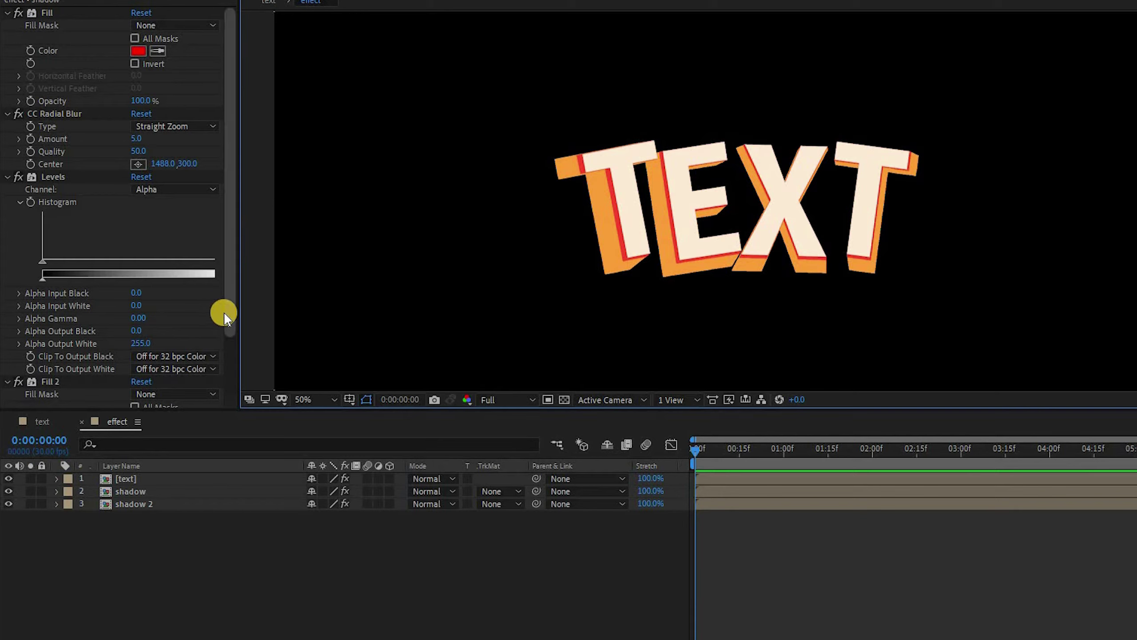
left_click(230, 359)
left_click(144, 502)
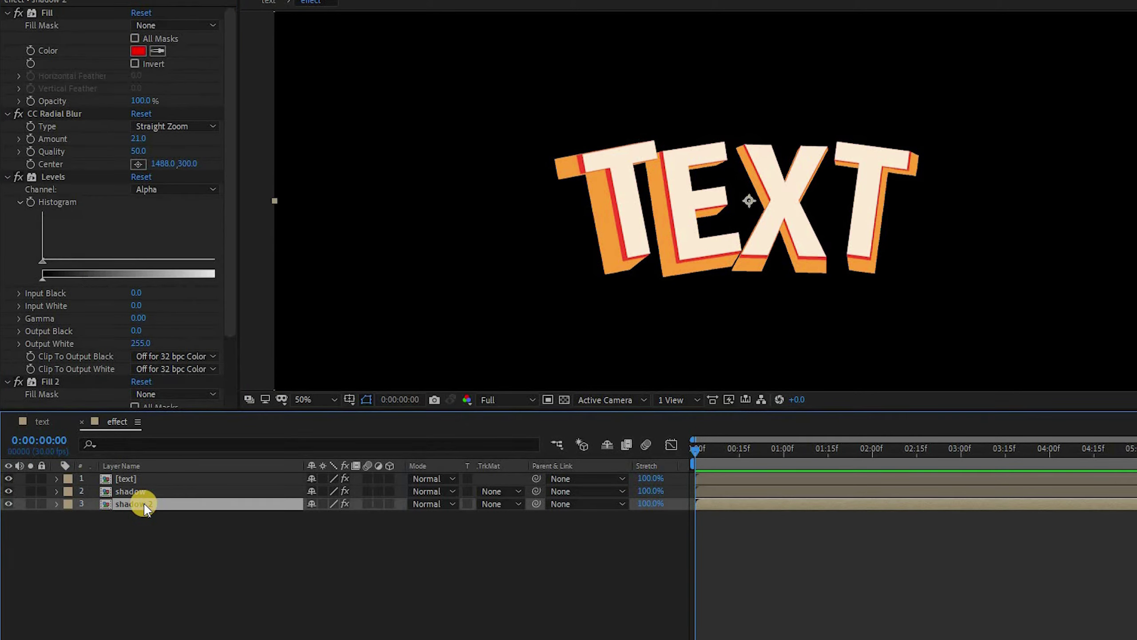
- Duplicate shadow 2 as shadow 3, move it below shadow 2, and make its Fill 2 teal
key("ctrl+d")
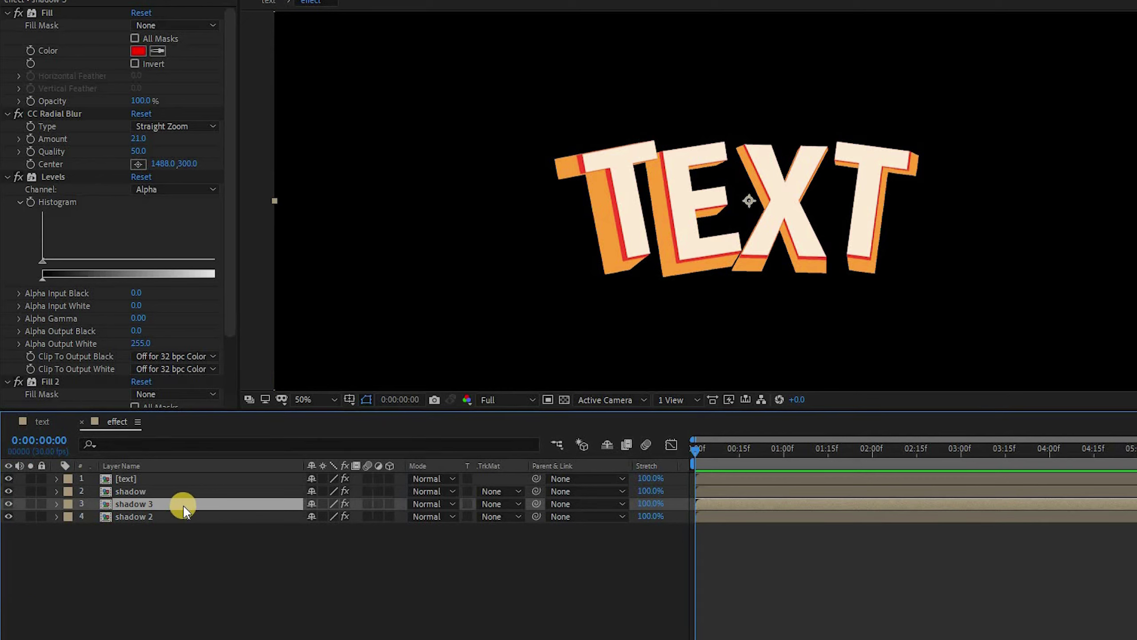
left_click_drag(183, 504, 183, 525)
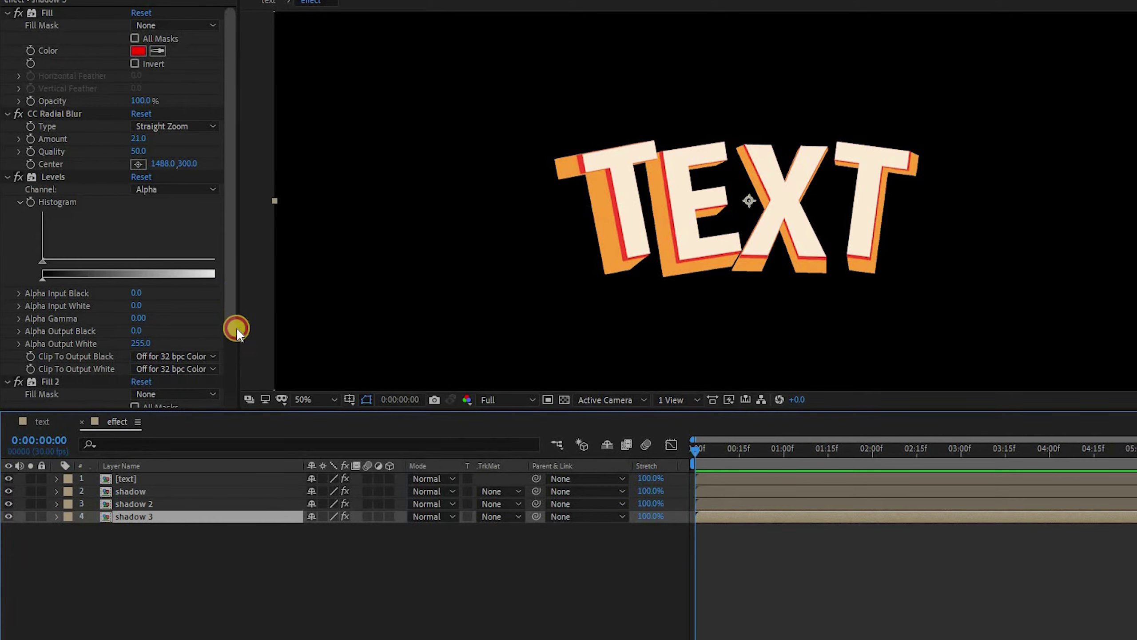
left_click_drag(236, 327, 238, 385)
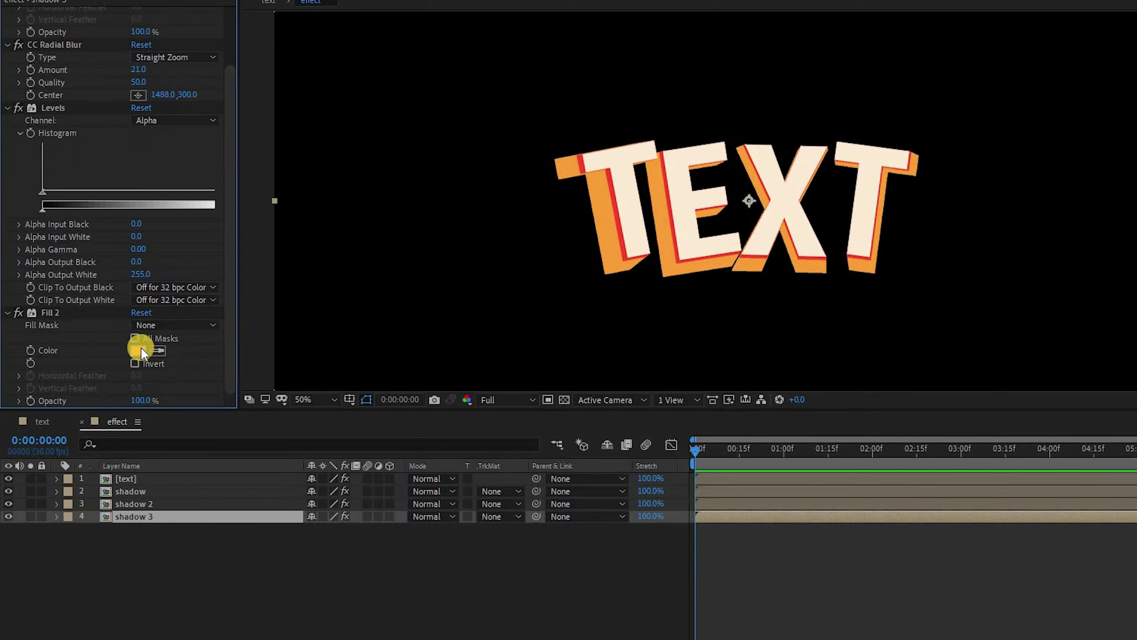
left_click(138, 351)
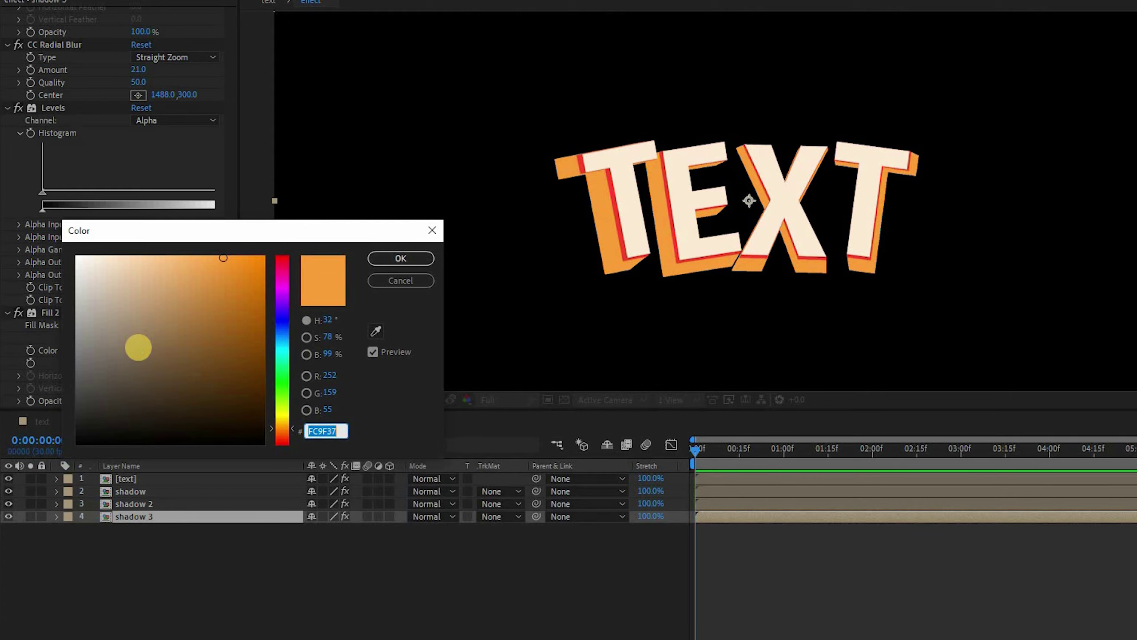
type("00A88B")
left_click(401, 258)
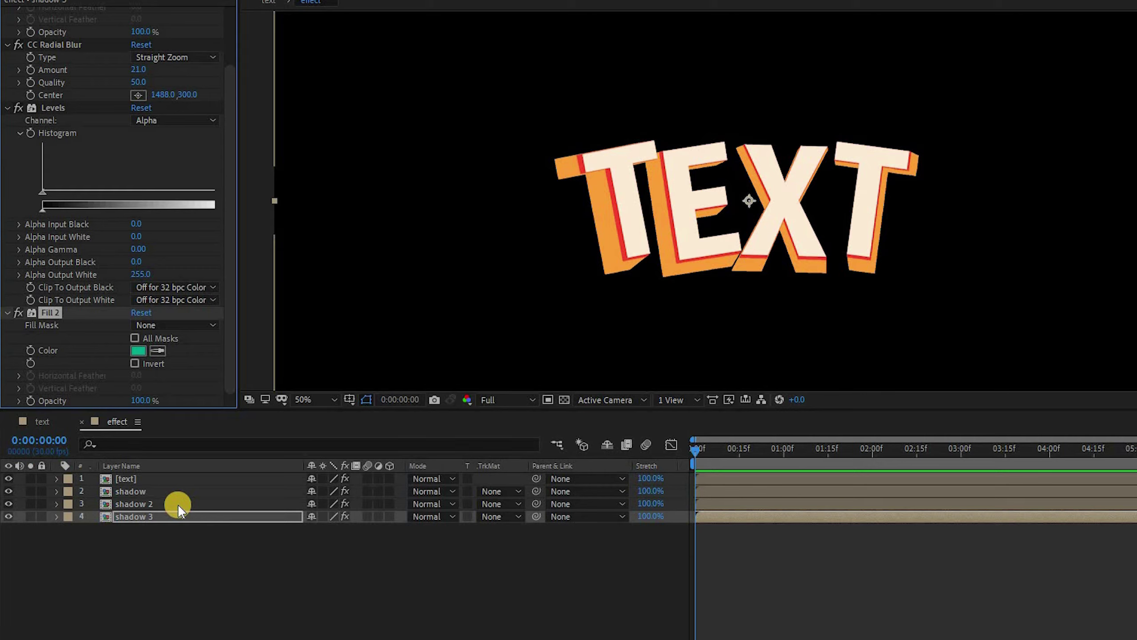
- Set shadow 2's radial blur Amount to 10 and duplicate shadow 3
left_click(178, 504)
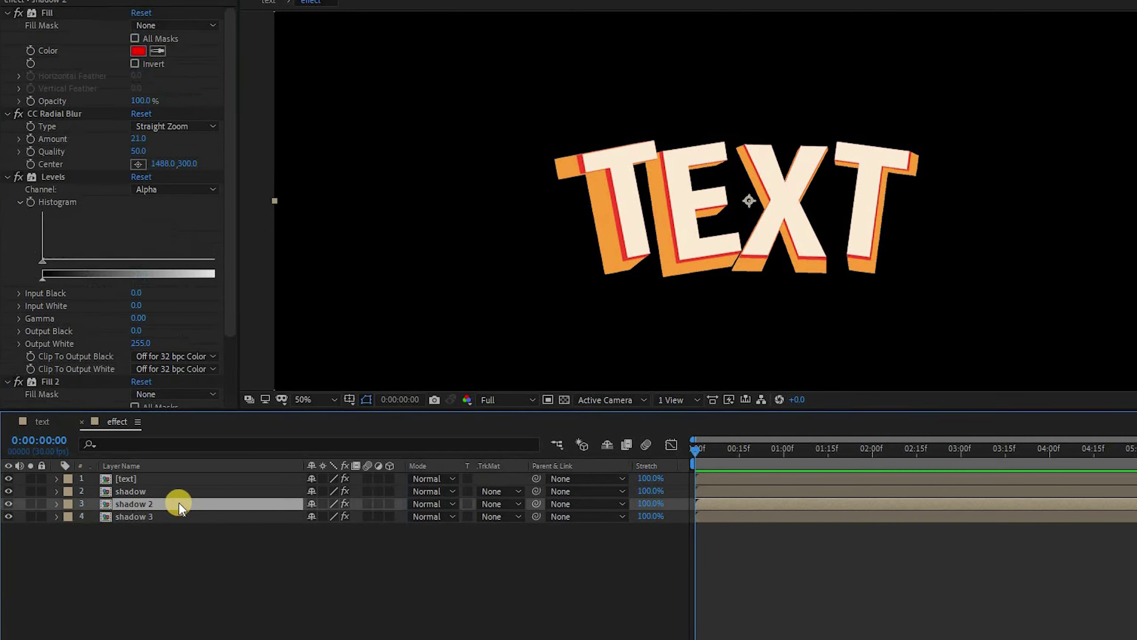
left_click(136, 141)
type("10")
key("Return")
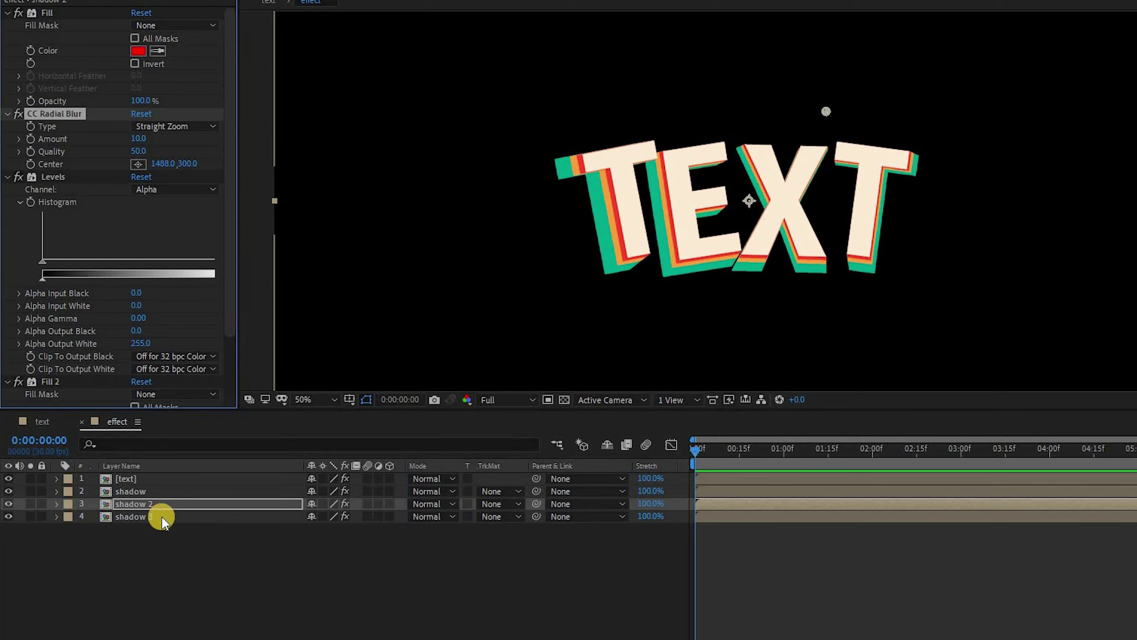
left_click(162, 515)
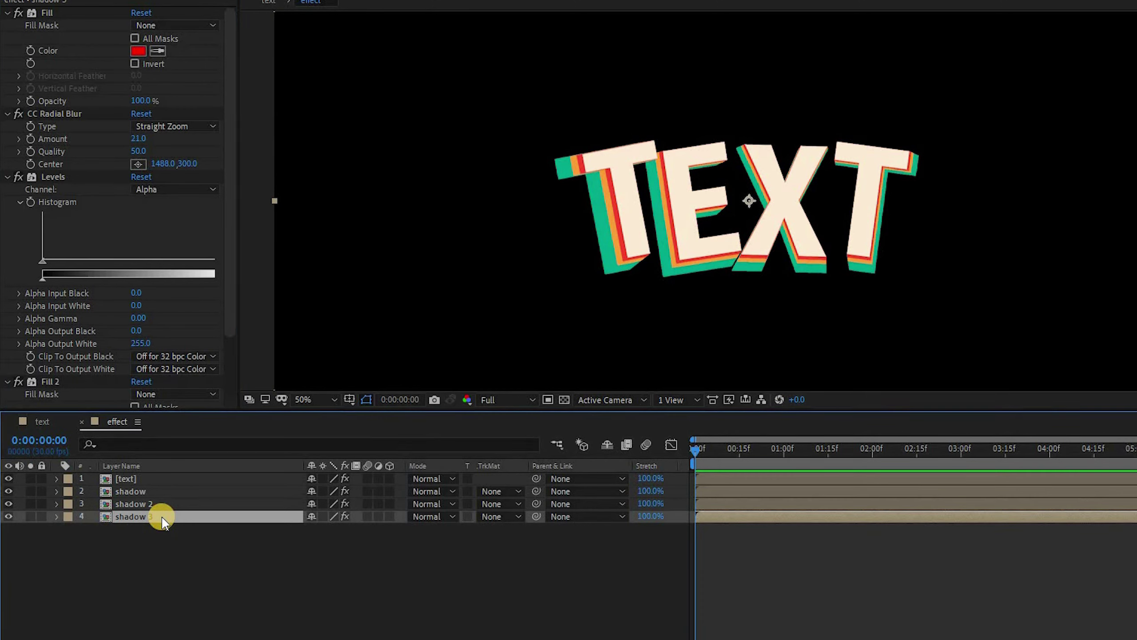
key("ctrl+d")
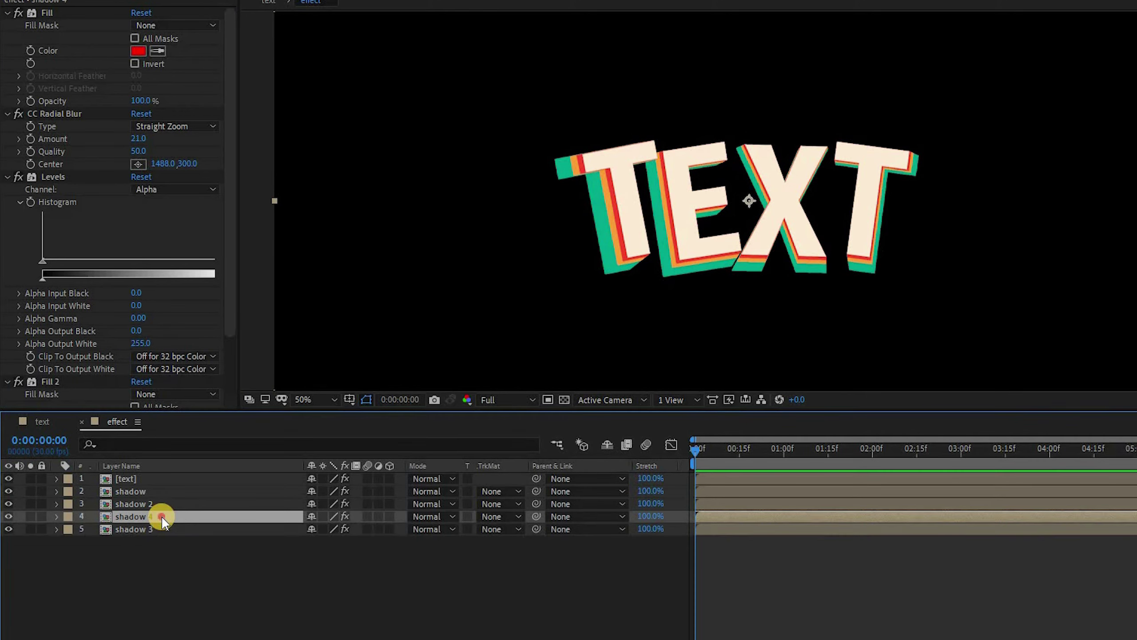
- Move shadow 4 below shadow 3 and give its Fill 2 a darker teal colour
left_click_drag(162, 516, 162, 539)
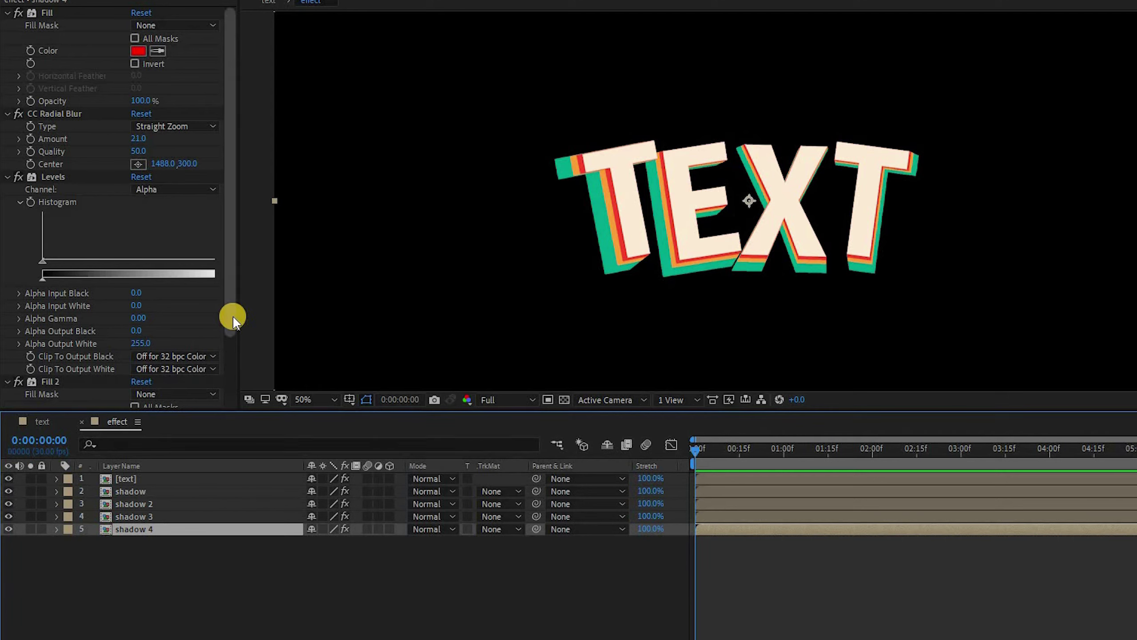
scroll(161, 357, "down", 3)
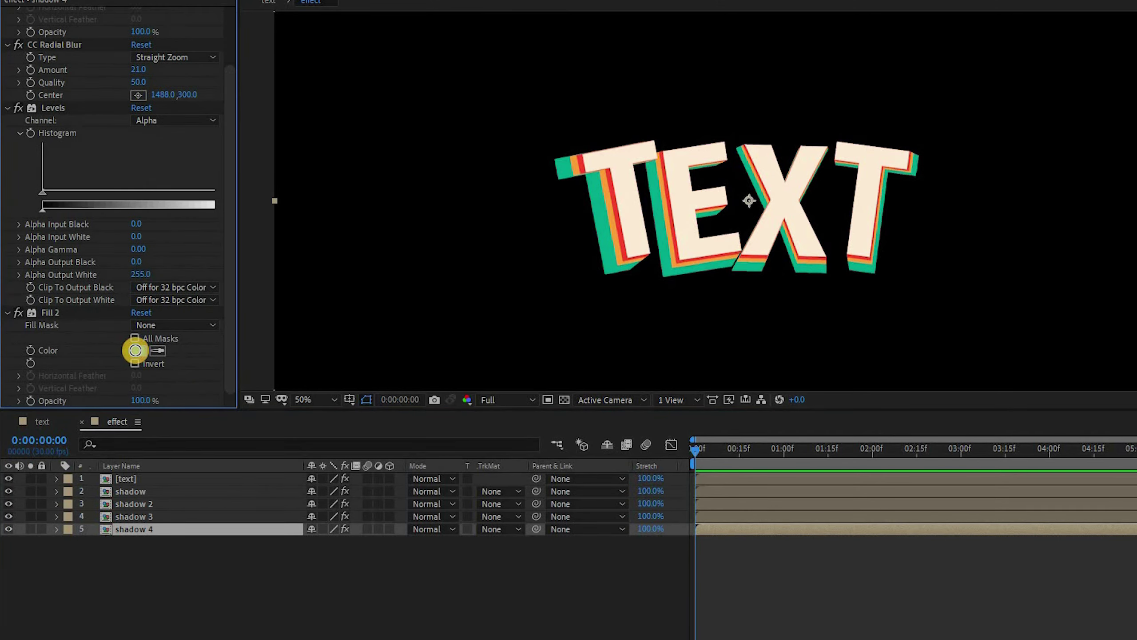
left_click(135, 350)
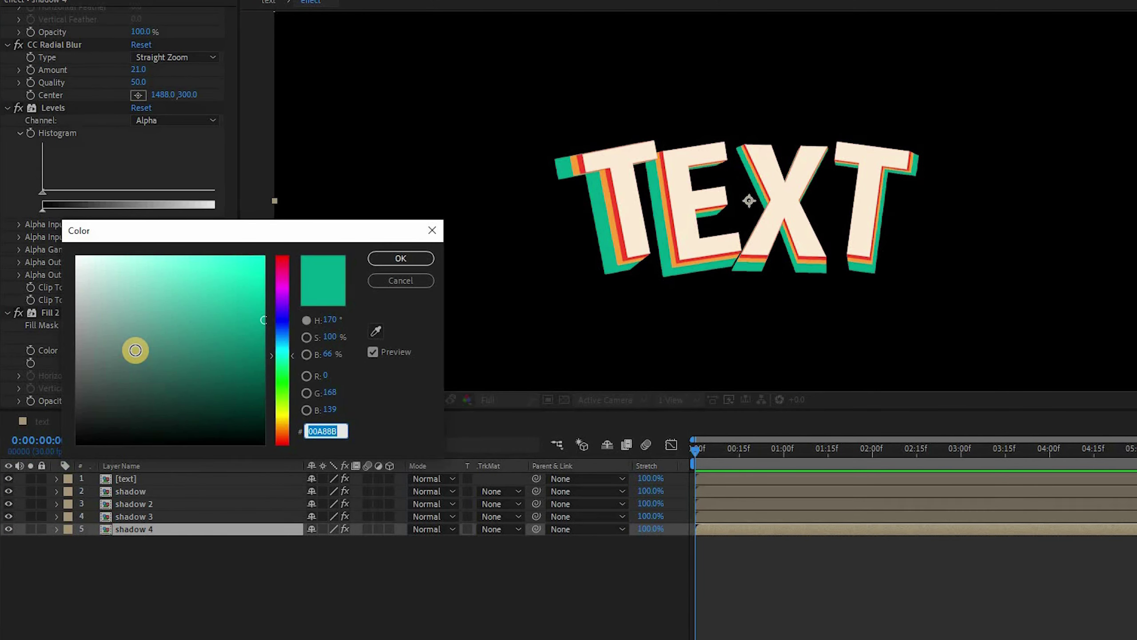
left_click(392, 258)
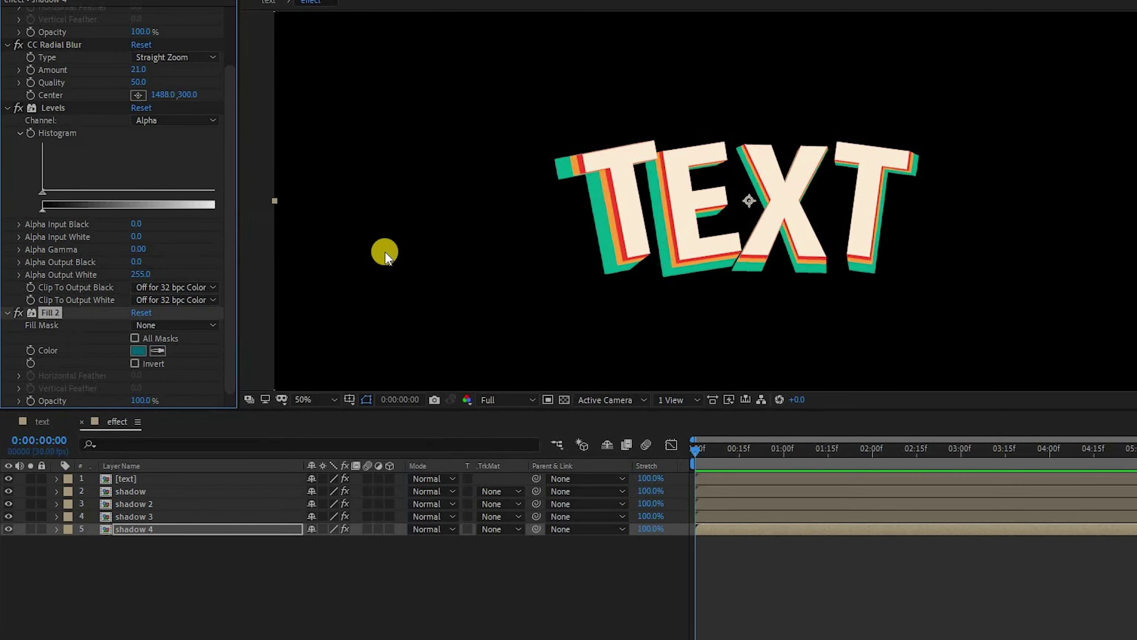
- Set shadow 3's radial blur Amount to 15
left_click(163, 517)
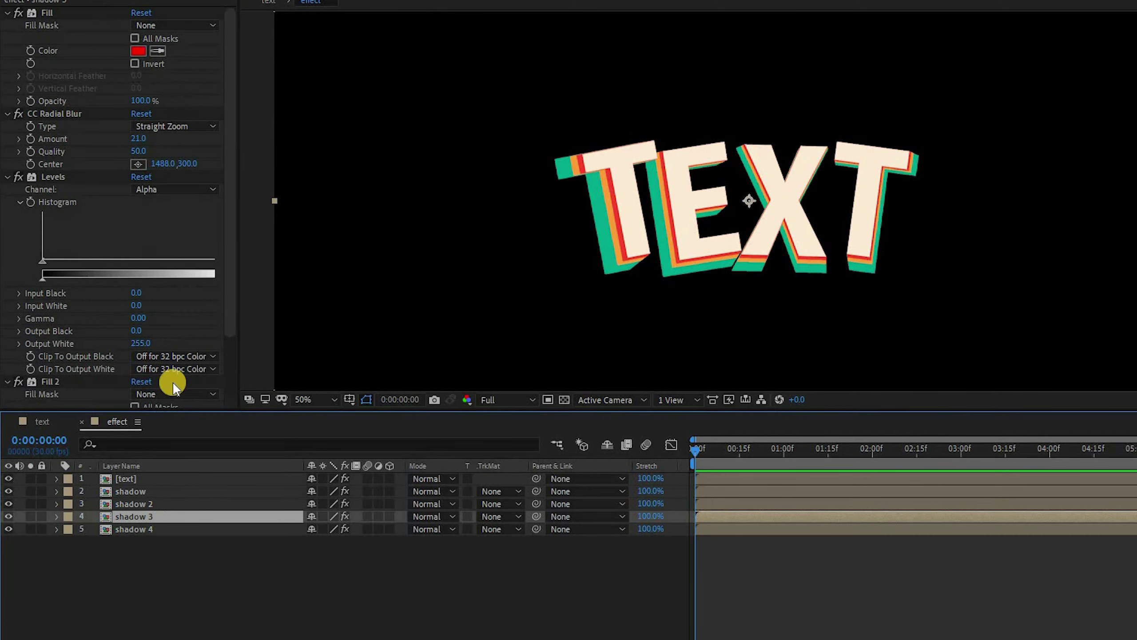
left_click(139, 141)
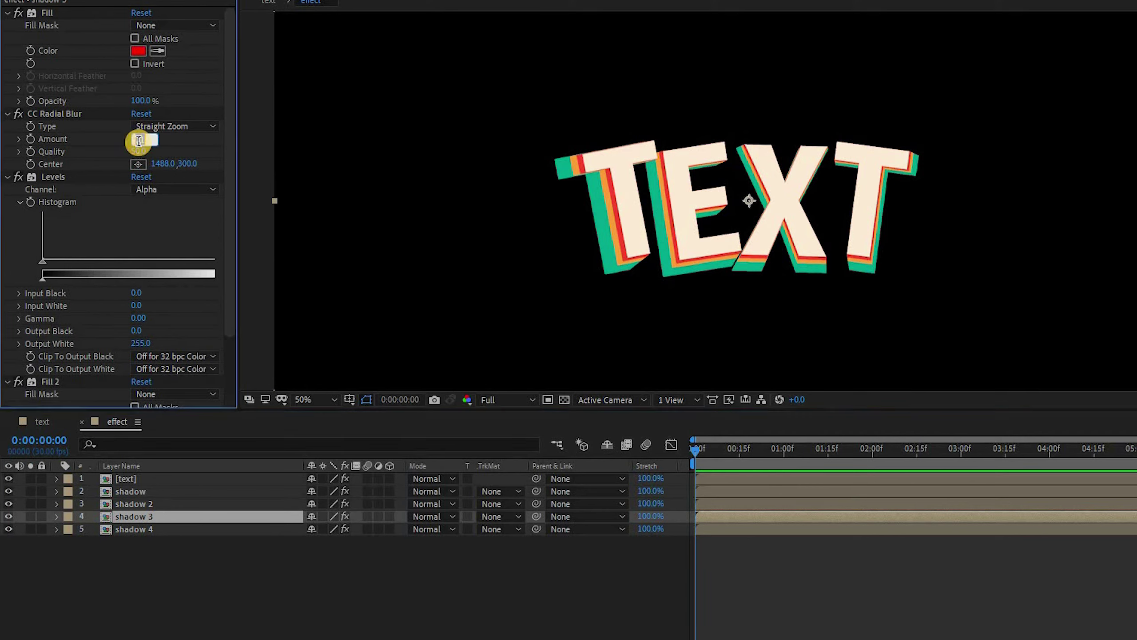
type("15")
key("Return")
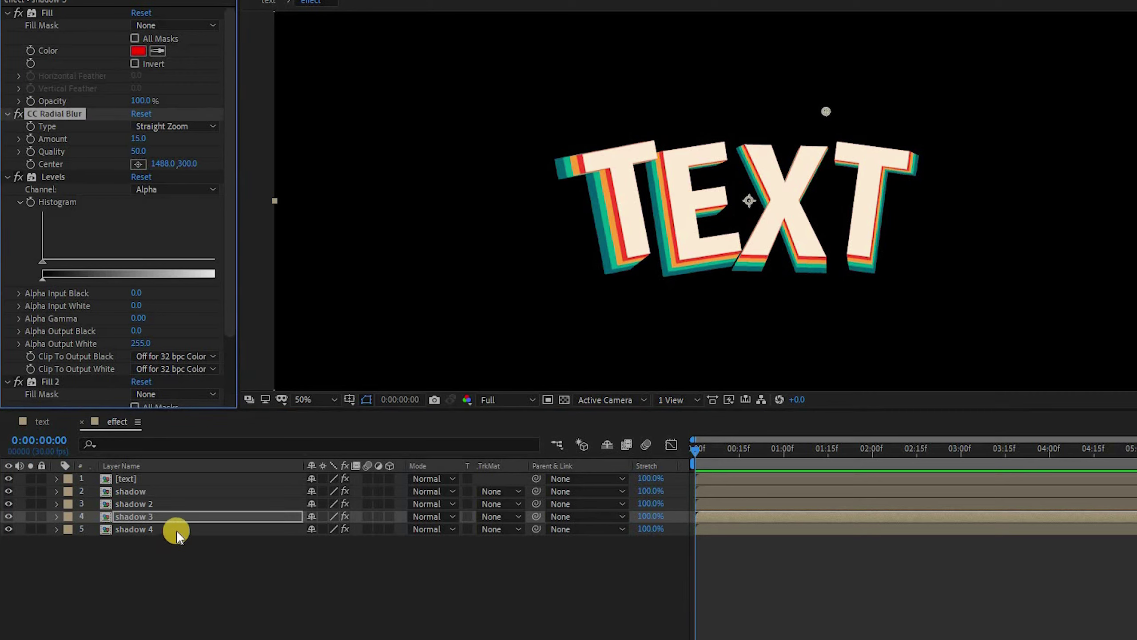
left_click(176, 529)
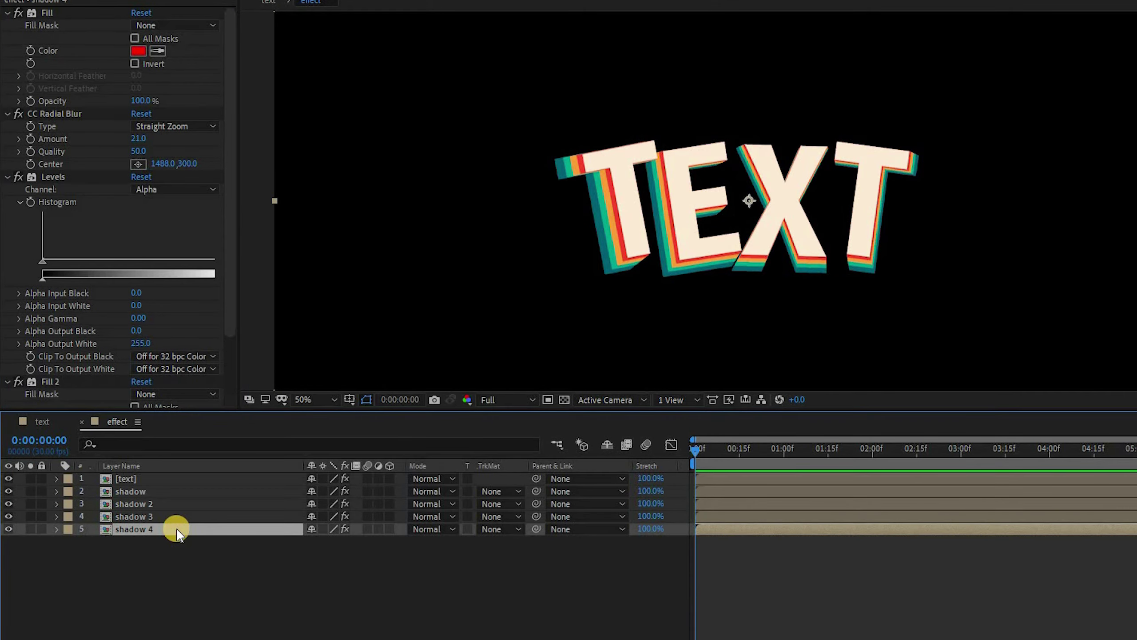
- Duplicate shadow 4 as shadow 5, place it lowest, and set its Fill 2 to navy 031829
key("ctrl+d")
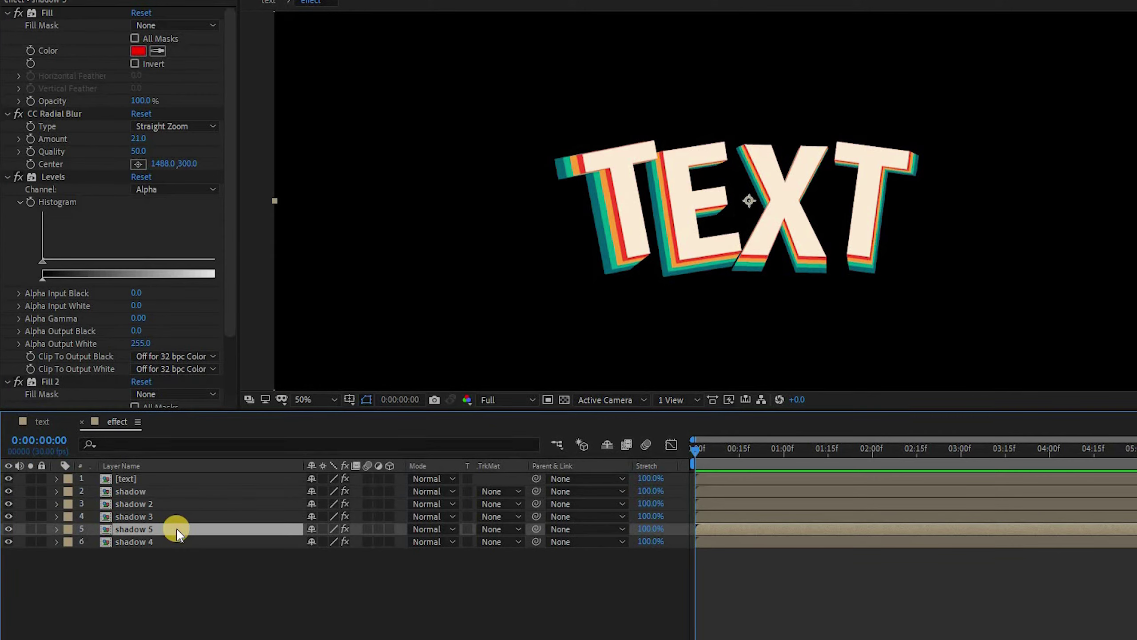
left_click_drag(176, 528, 176, 554)
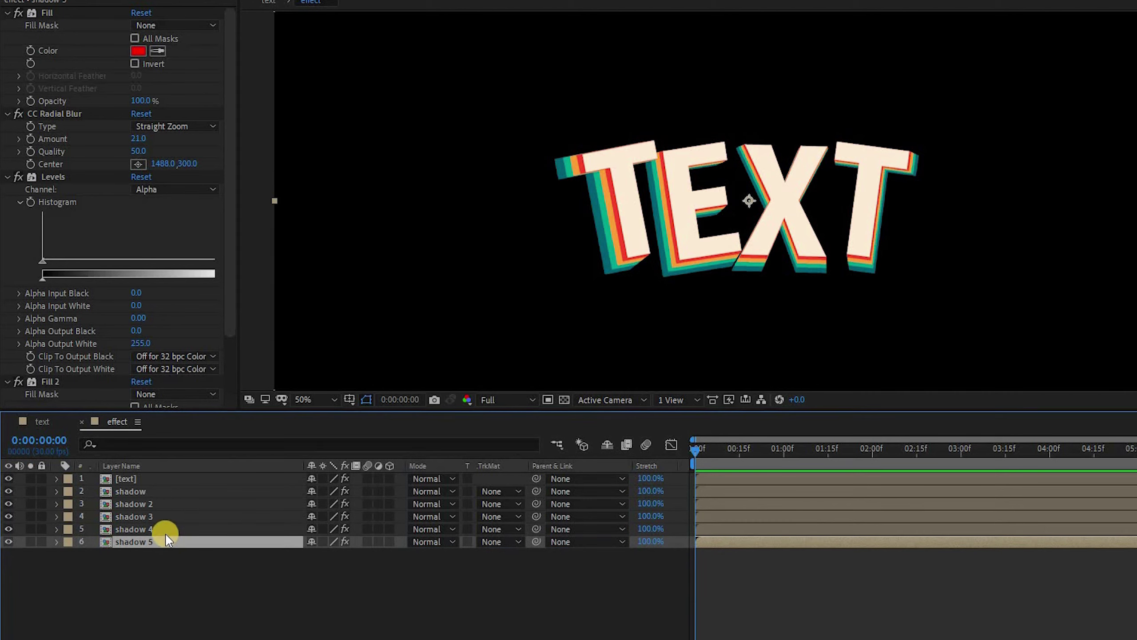
left_click_drag(229, 347, 230, 416)
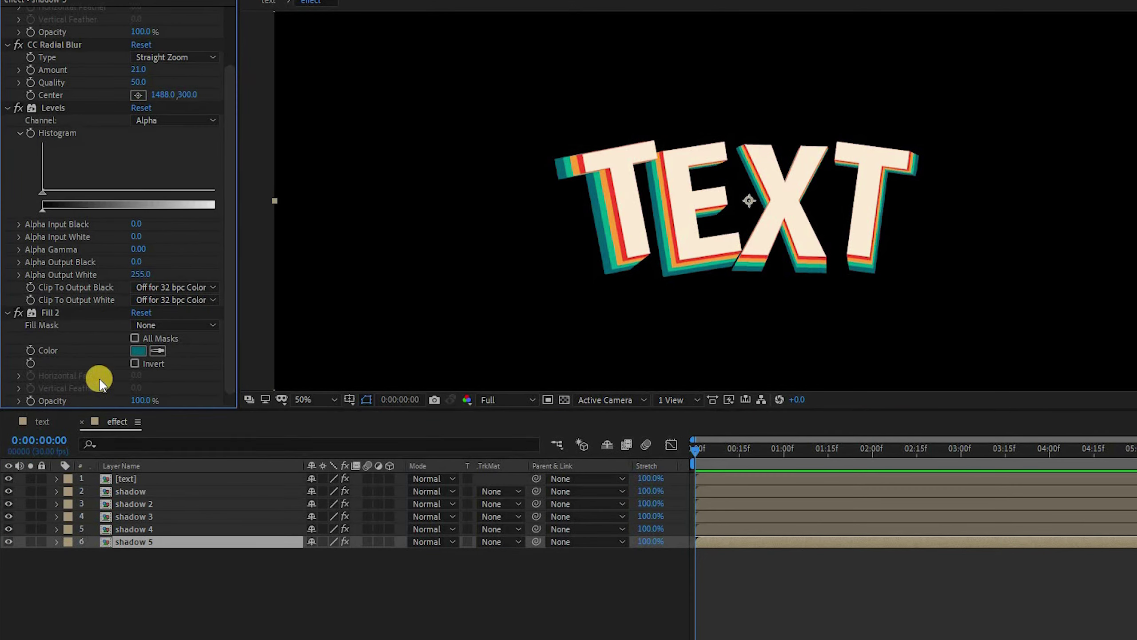
left_click(137, 350)
type("031829")
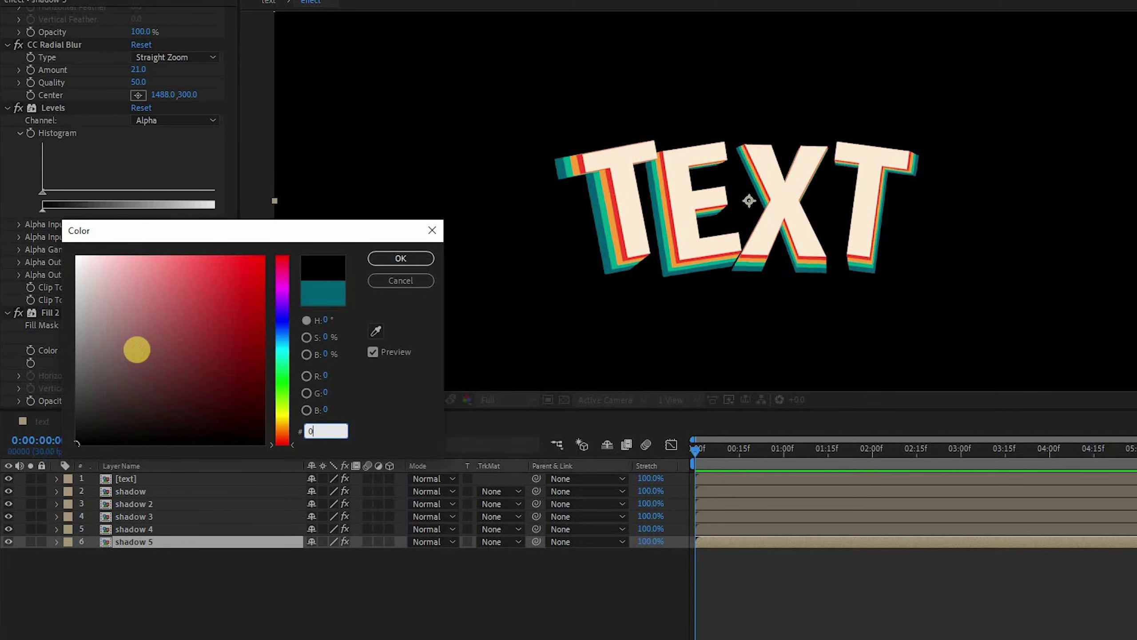
left_click(401, 258)
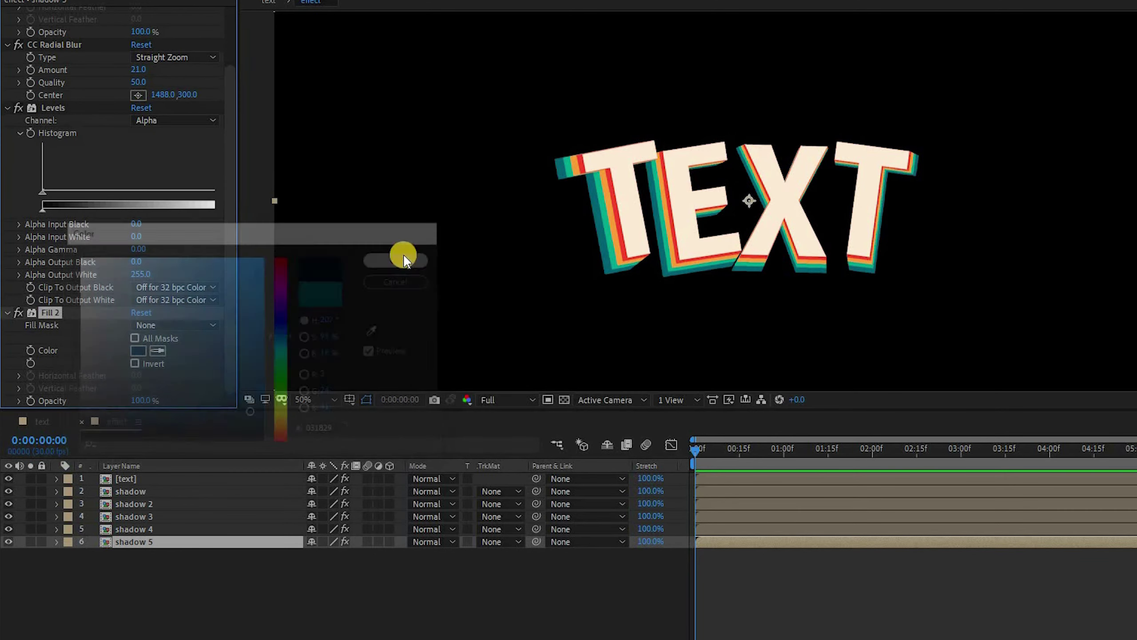
- Lower shadow 4's radial blur Amount to 18 and collapse the Fill effect settings
left_click(159, 528)
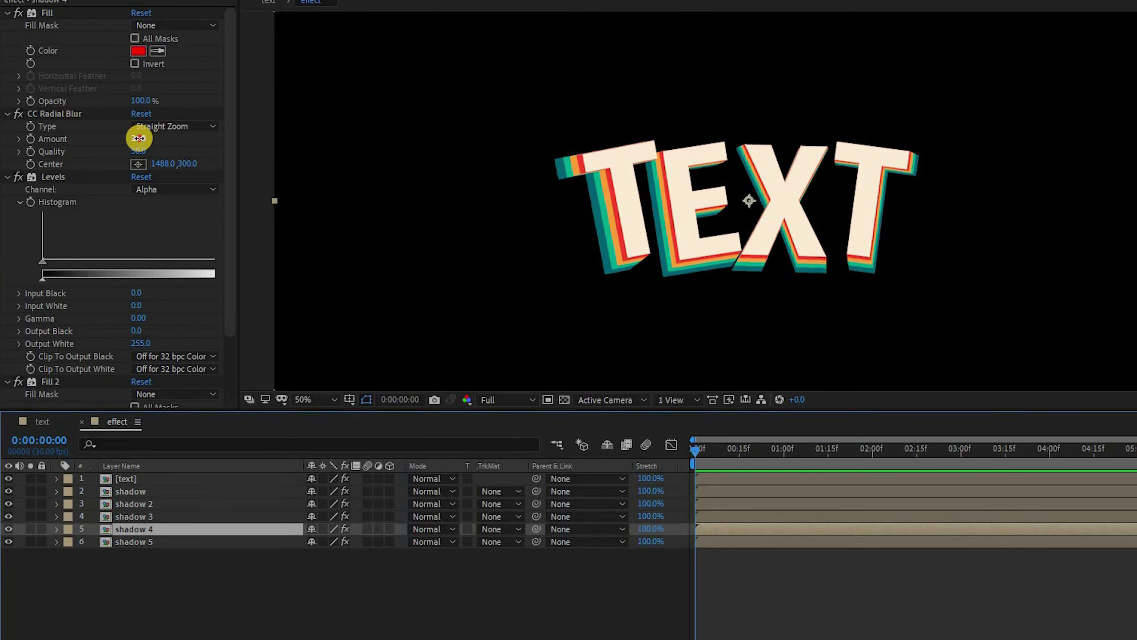
left_click_drag(143, 142, 129, 141)
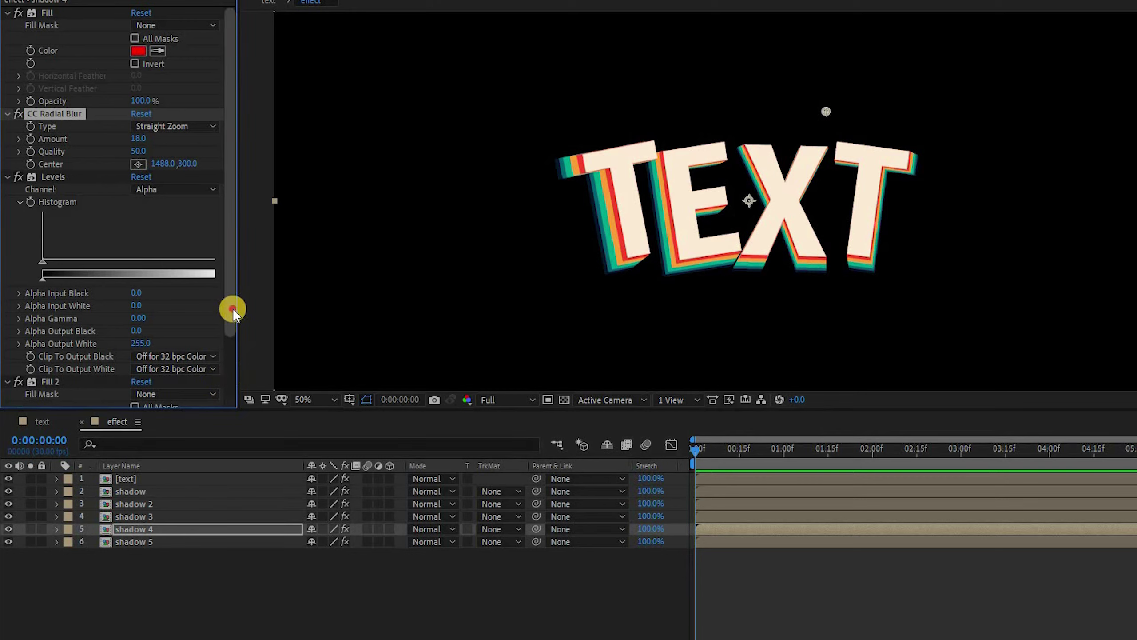
left_click_drag(233, 308, 230, 390)
left_click(7, 12)
left_click(7, 89)
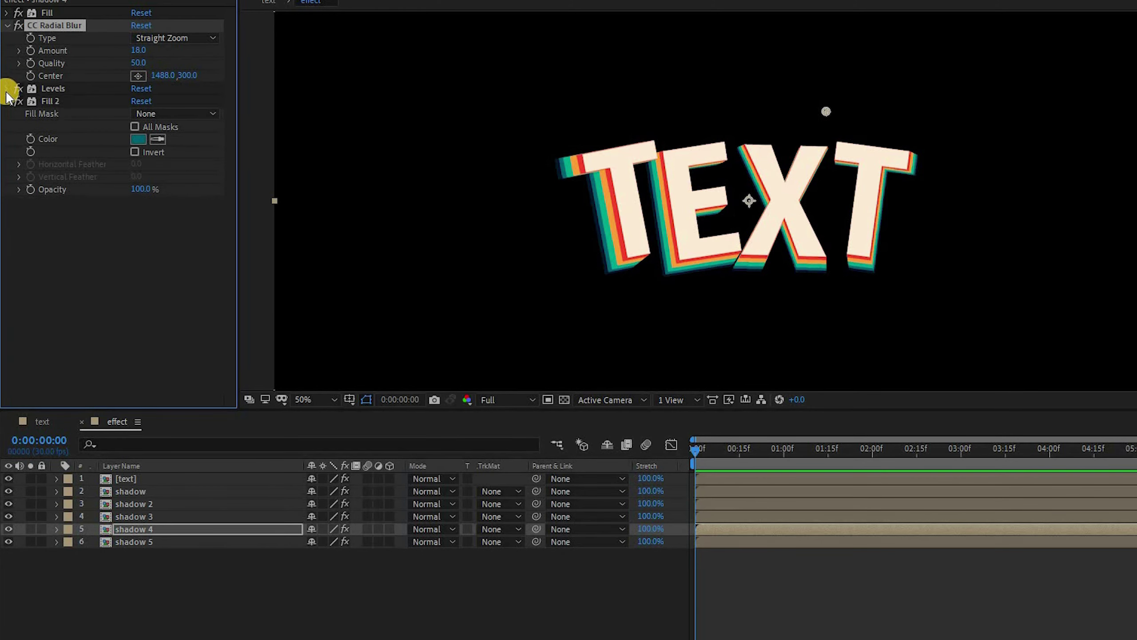
left_click(7, 88)
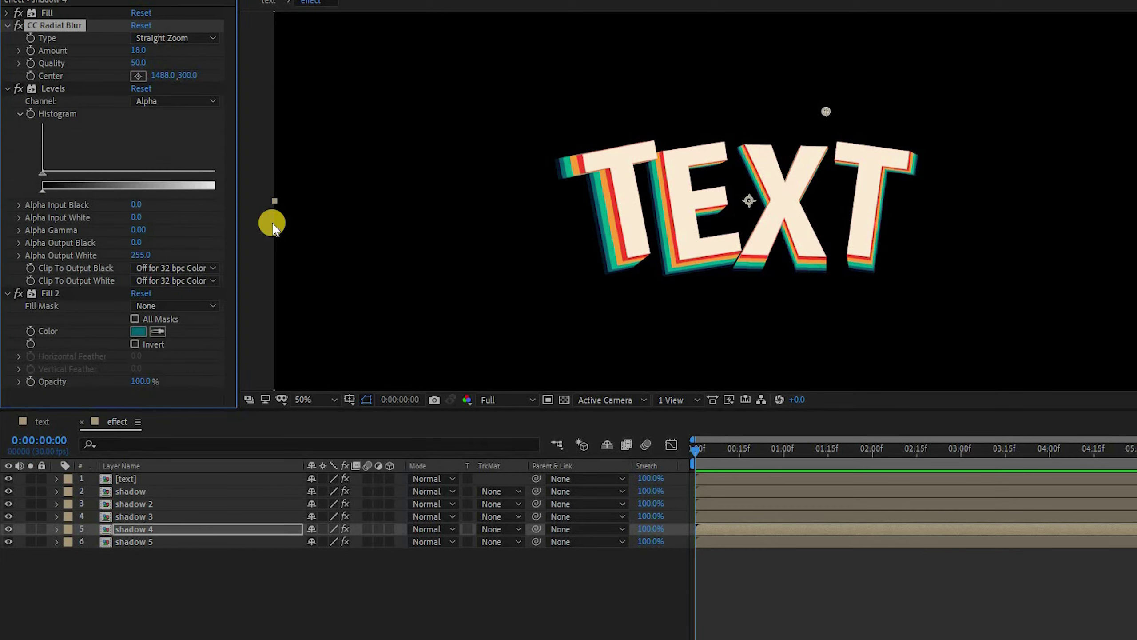
left_click(246, 585)
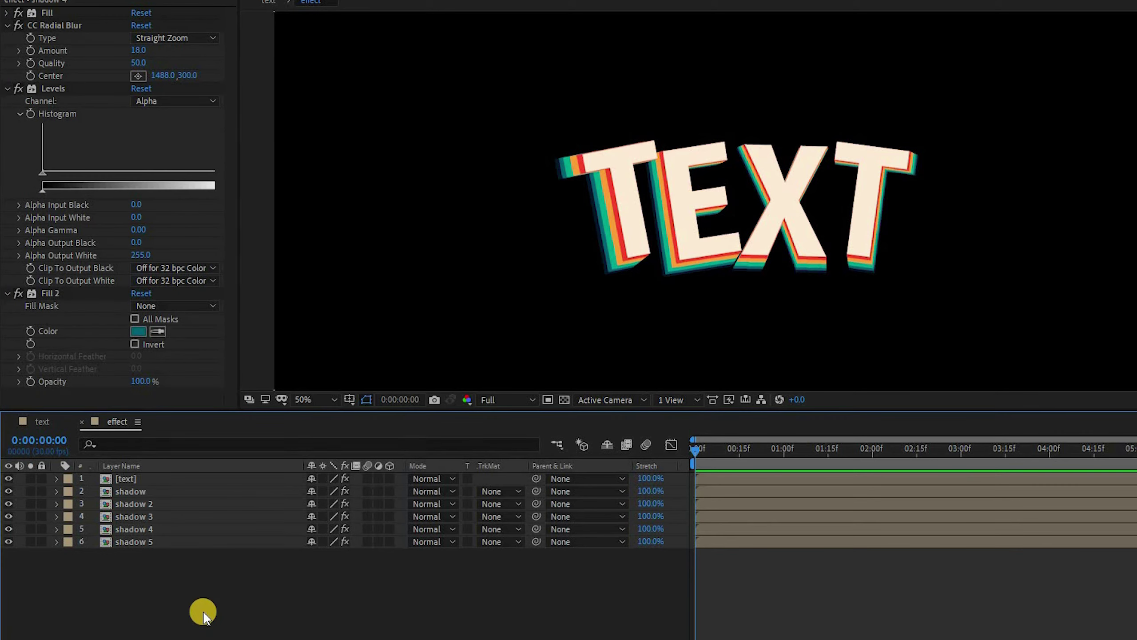
- Create a red C8102E solid named bg and move it to the bottom of the layer stack
right_click(135, 598)
mouse_move(276, 445)
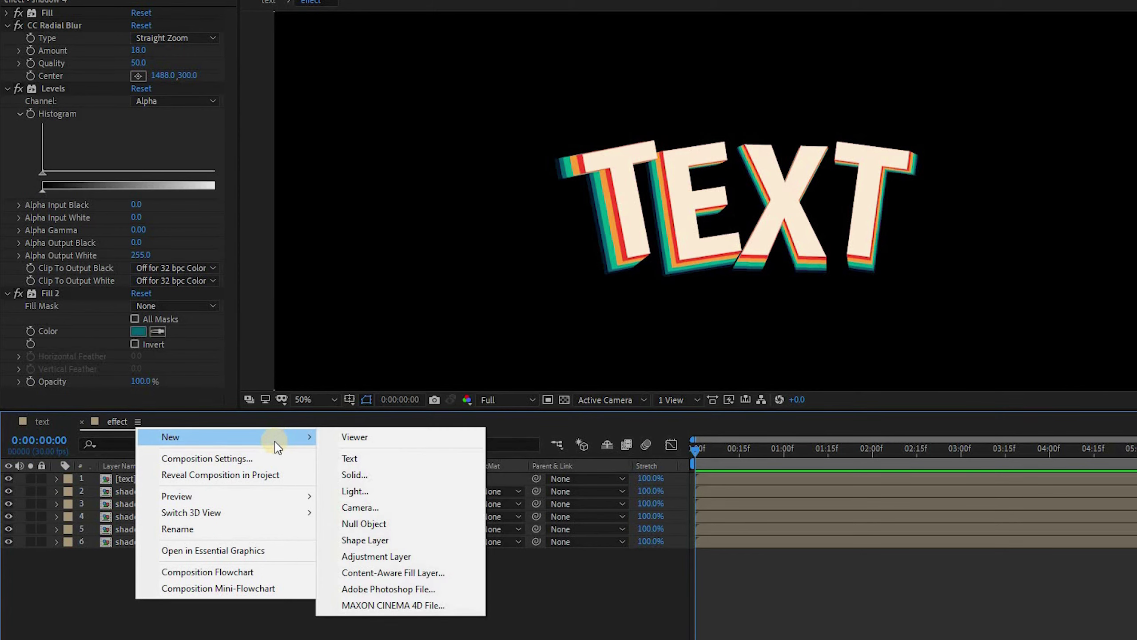
left_click(366, 475)
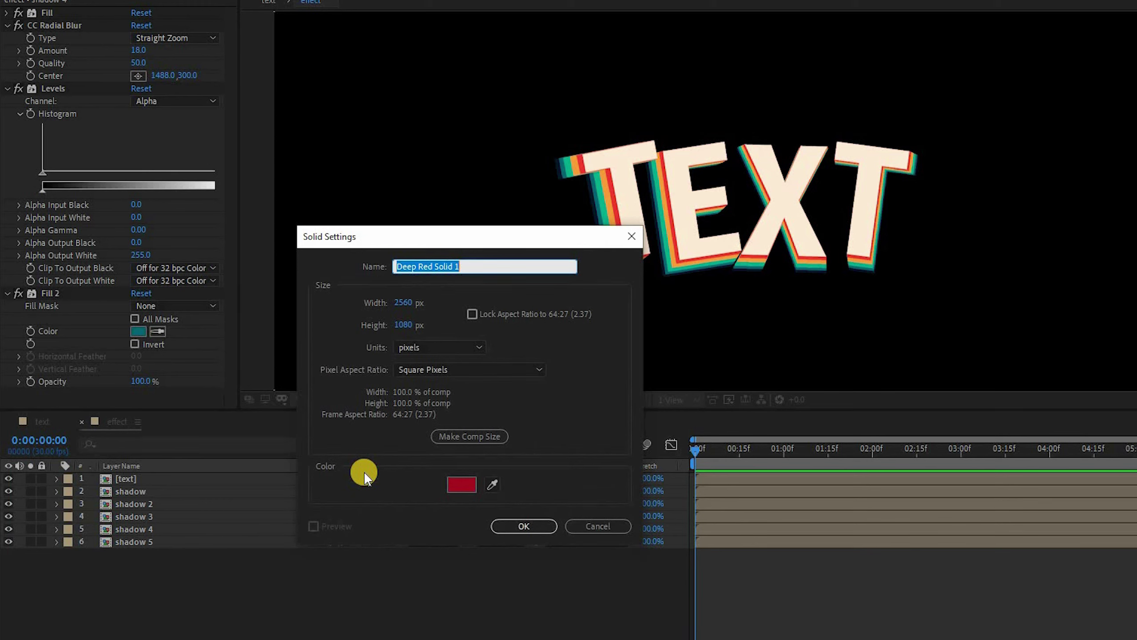
type("bg")
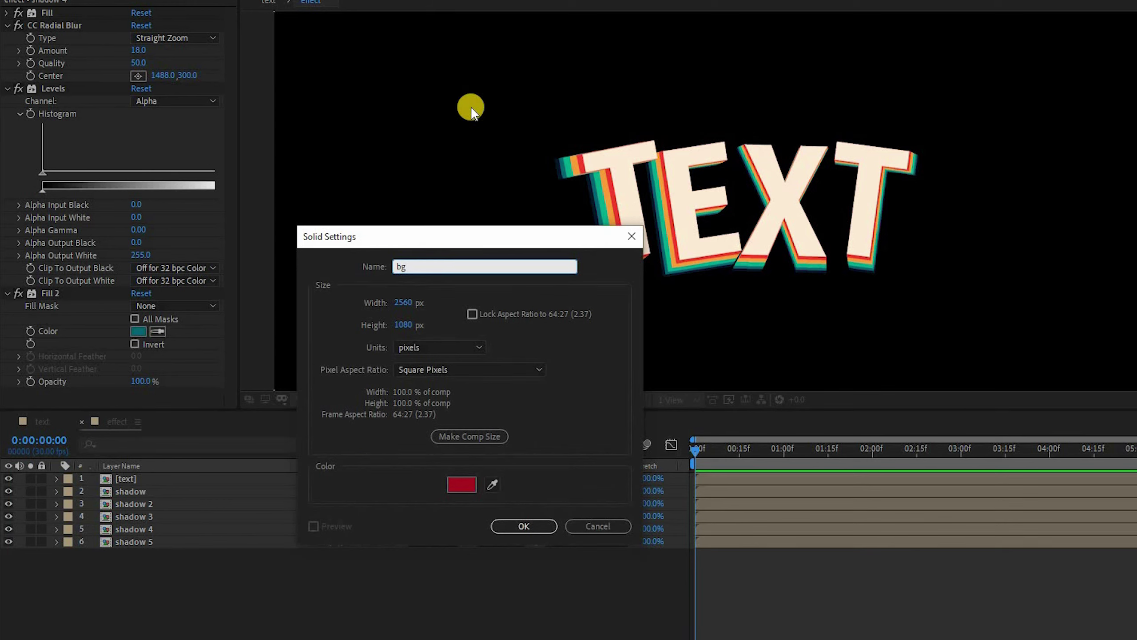
left_click(469, 486)
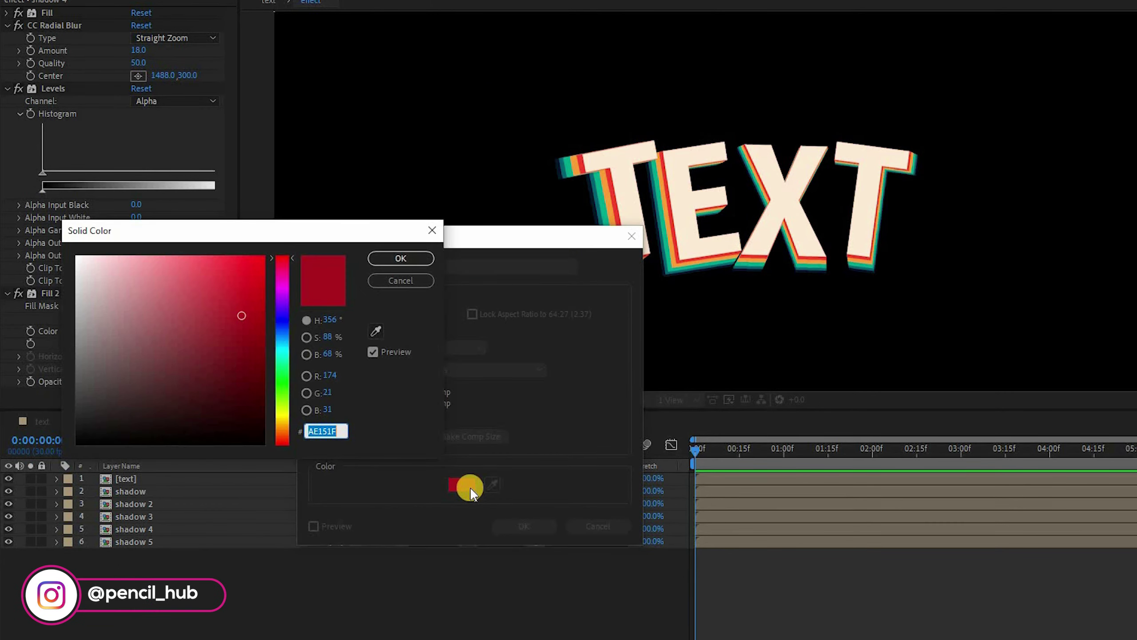
type("C")
type("8102E")
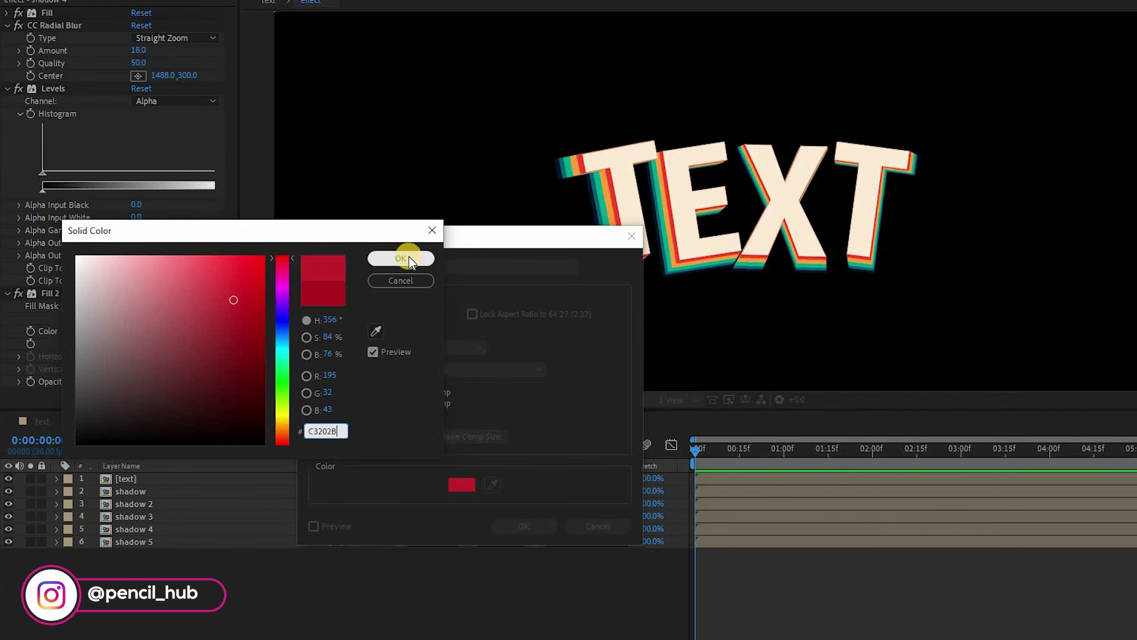
left_click(401, 258)
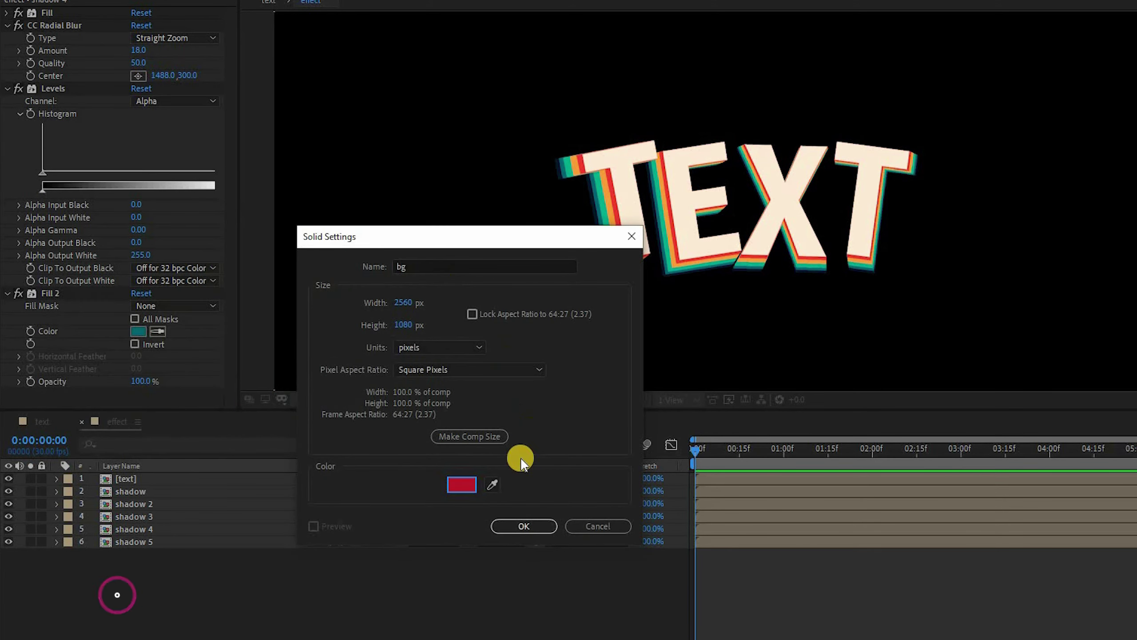
left_click(523, 526)
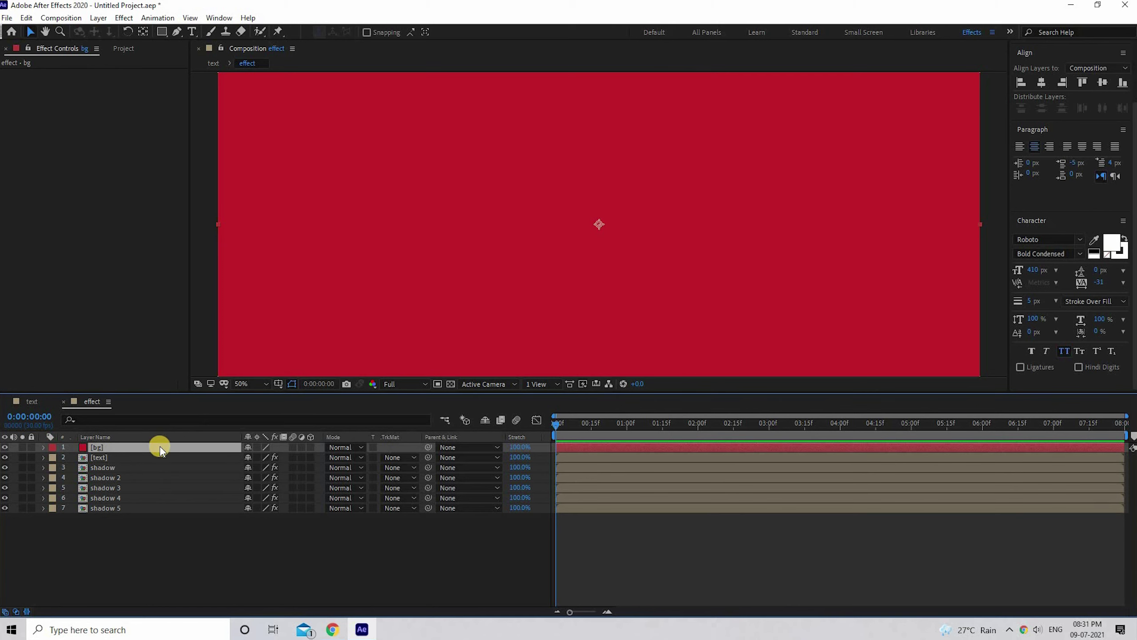
left_click_drag(160, 446, 159, 522)
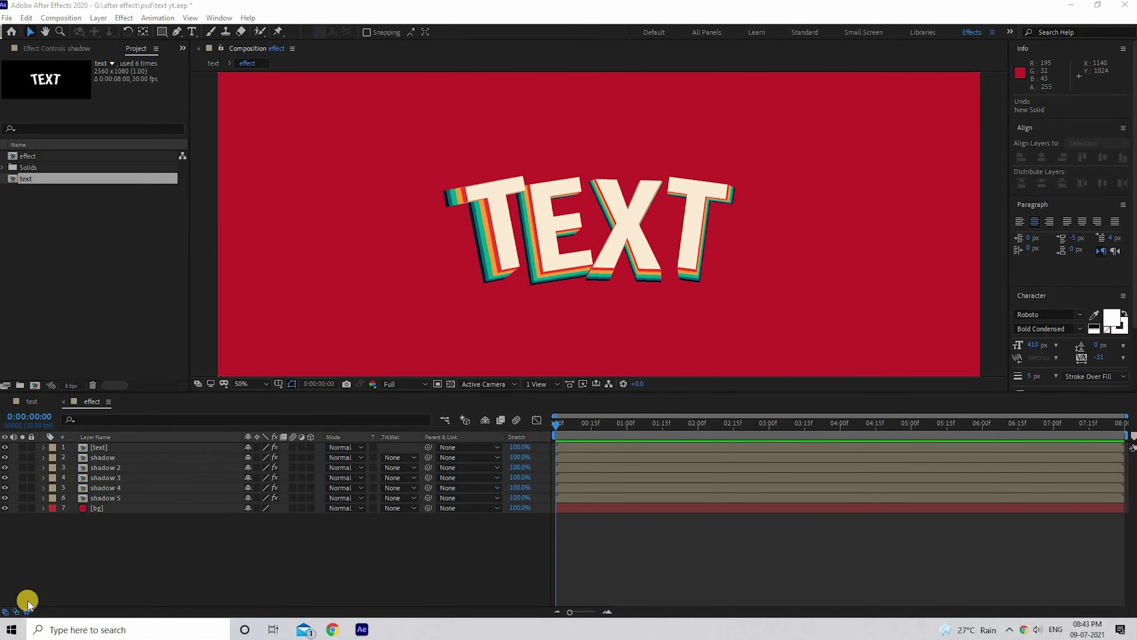
- Create a new white solid layer named dots on top of all layers
right_click(94, 547)
mouse_move(162, 423)
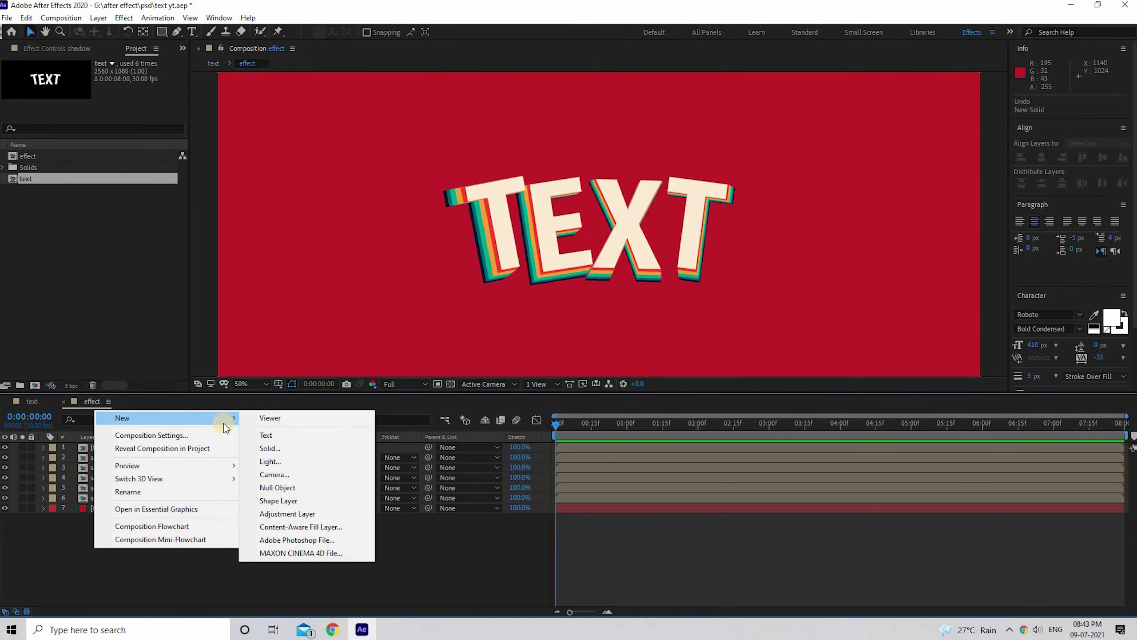
left_click(283, 447)
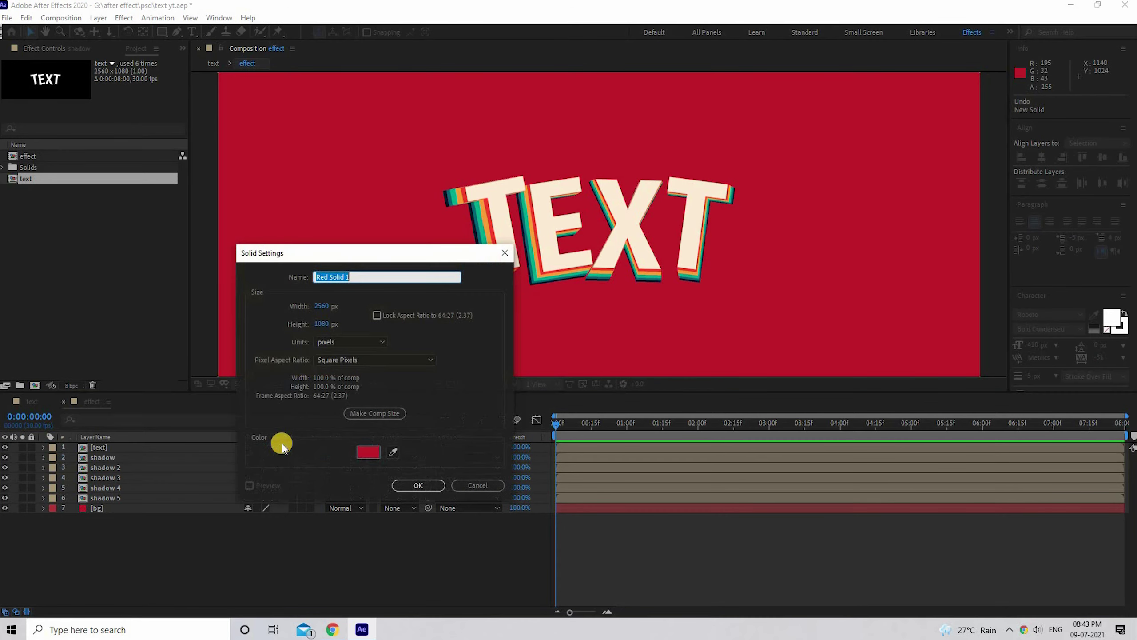
type("do")
type("ts")
left_click(368, 451)
left_click(331, 271)
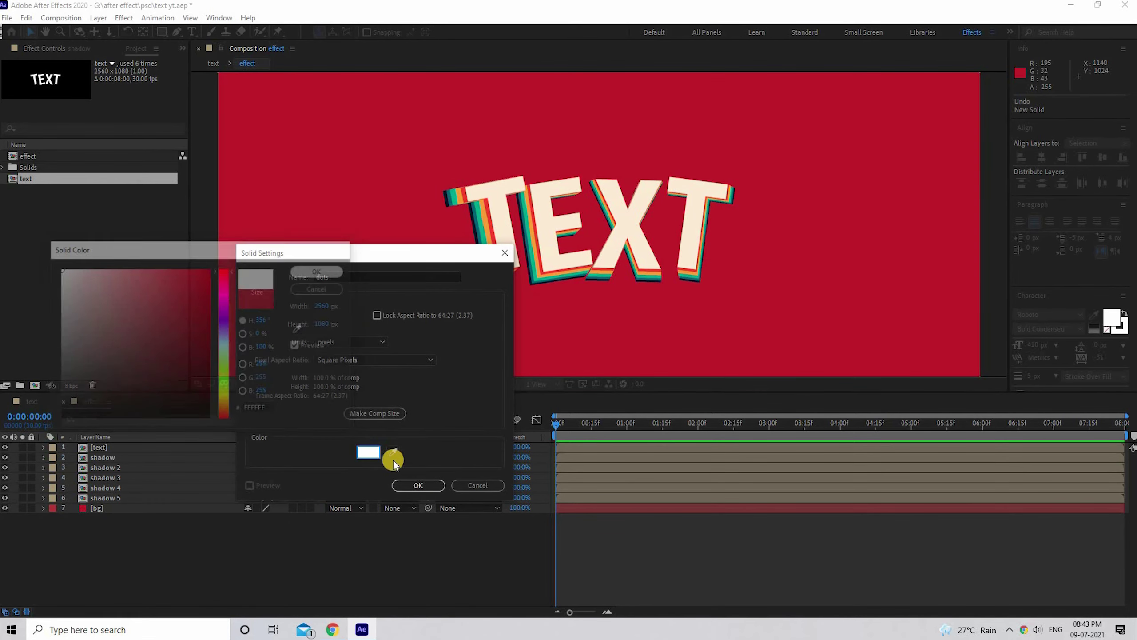
left_click(418, 485)
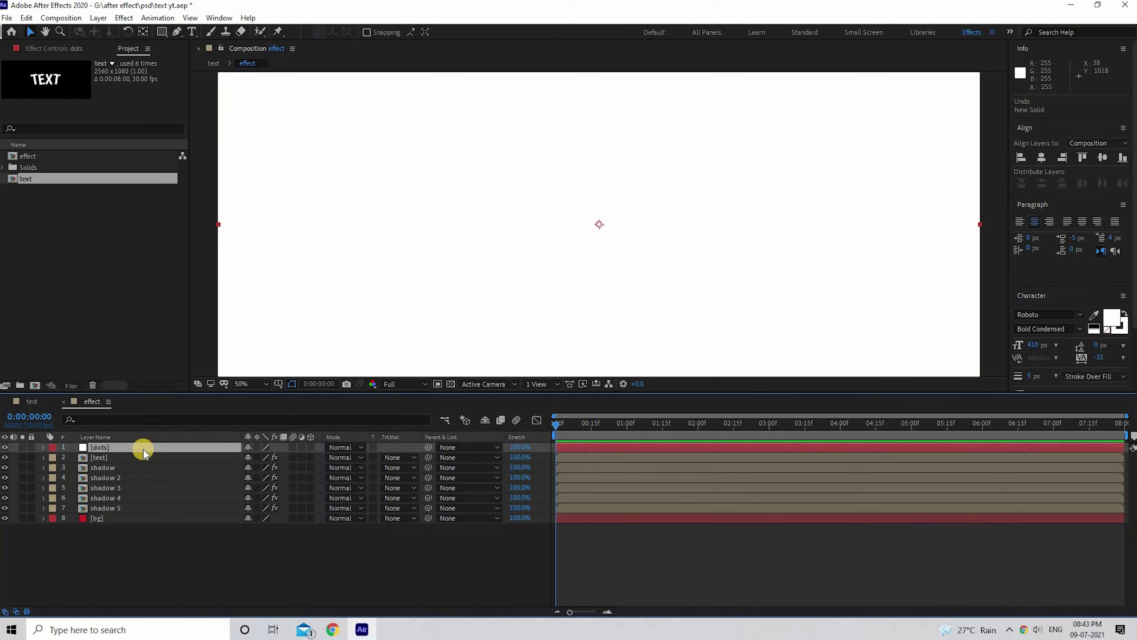
- Apply the CC Griddler effect to the dots layer
left_click(121, 19)
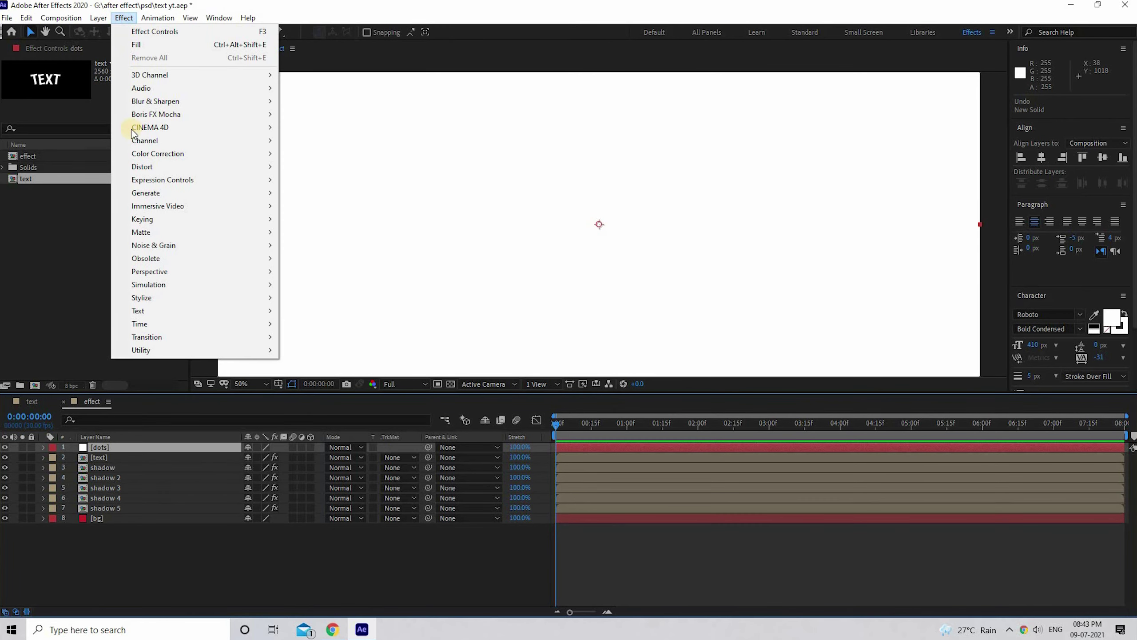
mouse_move(148, 170)
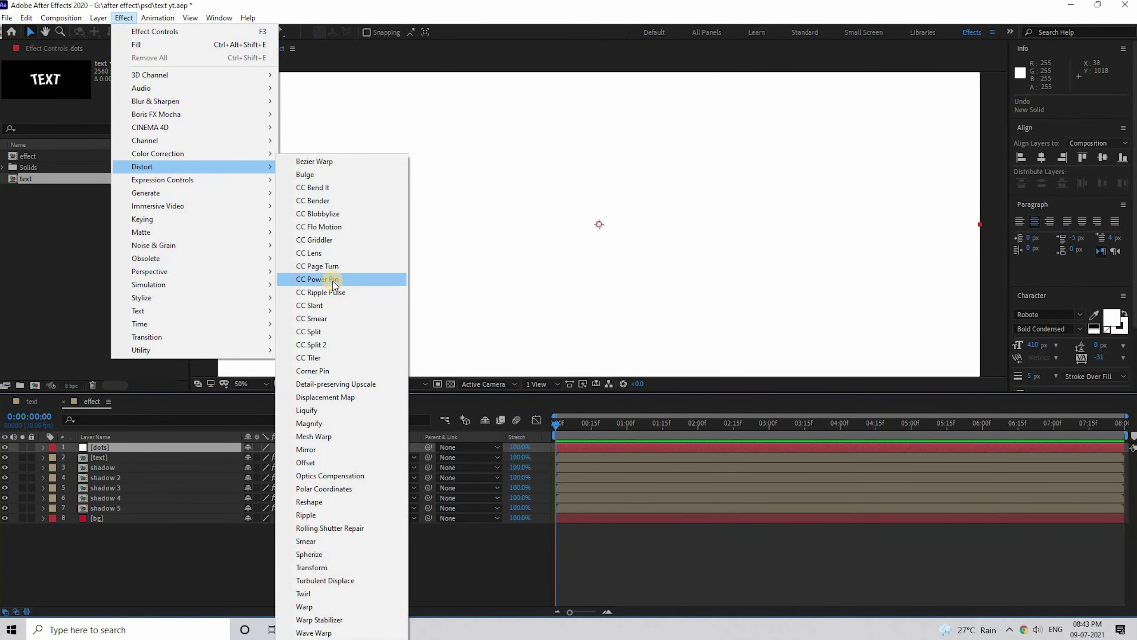
left_click(334, 241)
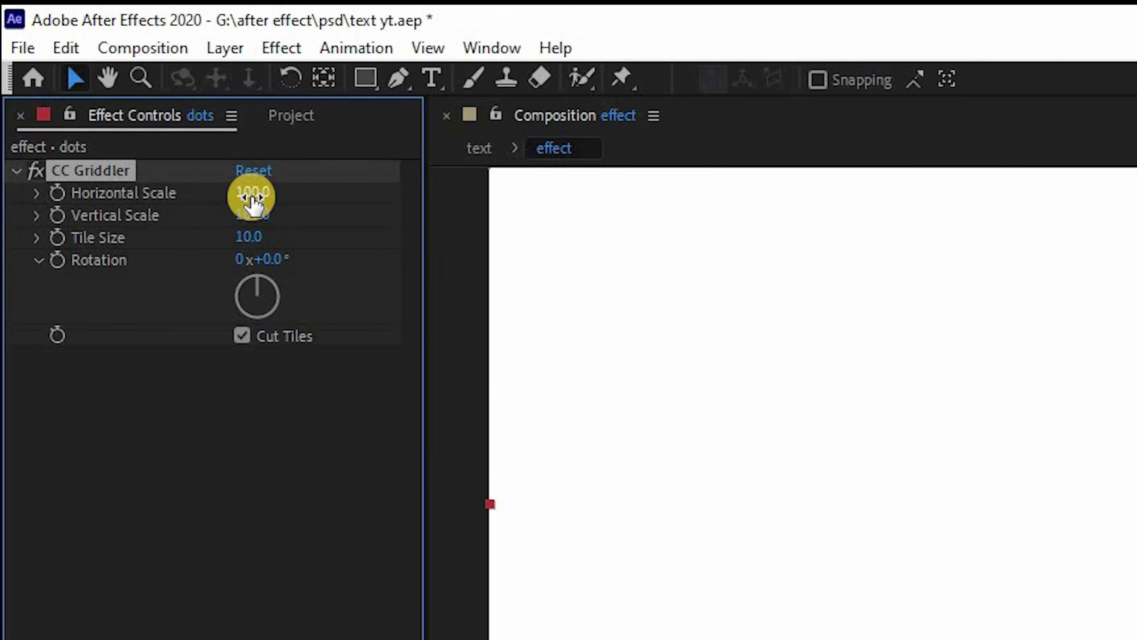
- Set CC Griddler's Horizontal and Vertical Scale to 5, leaving Tile Size at 3.8
left_click(253, 198)
type("5")
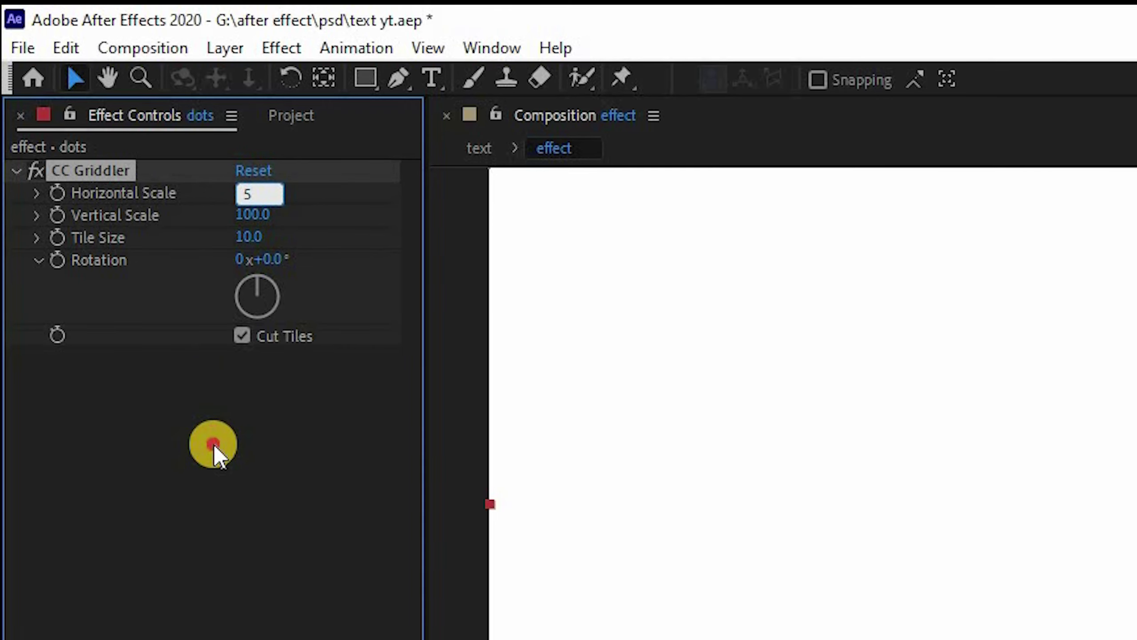
left_click(213, 443)
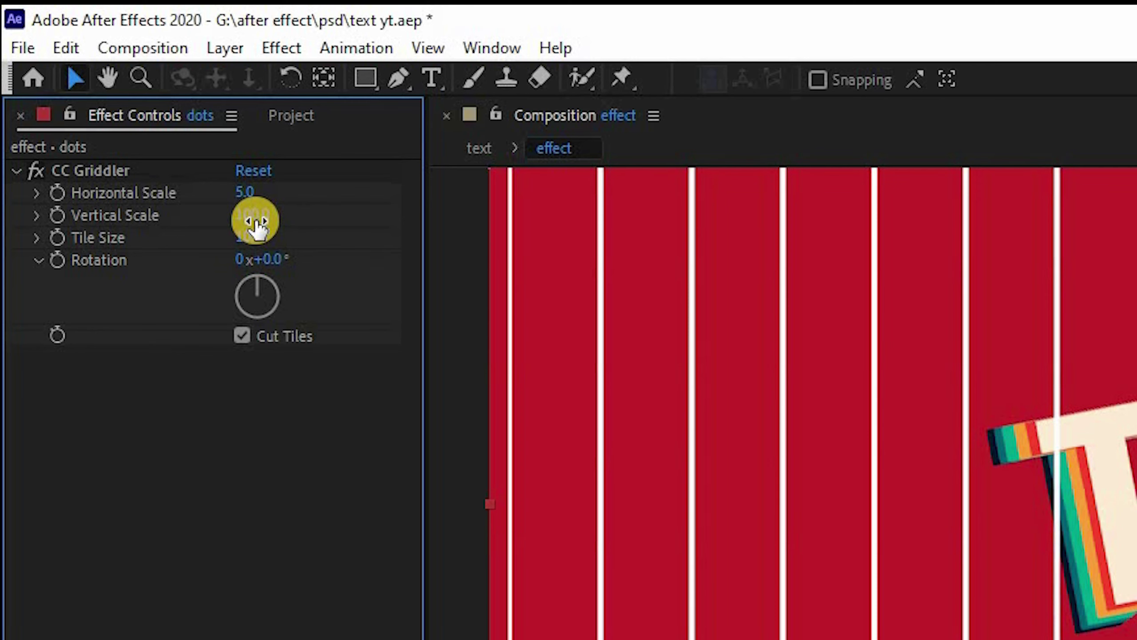
left_click(254, 219)
left_click(253, 220)
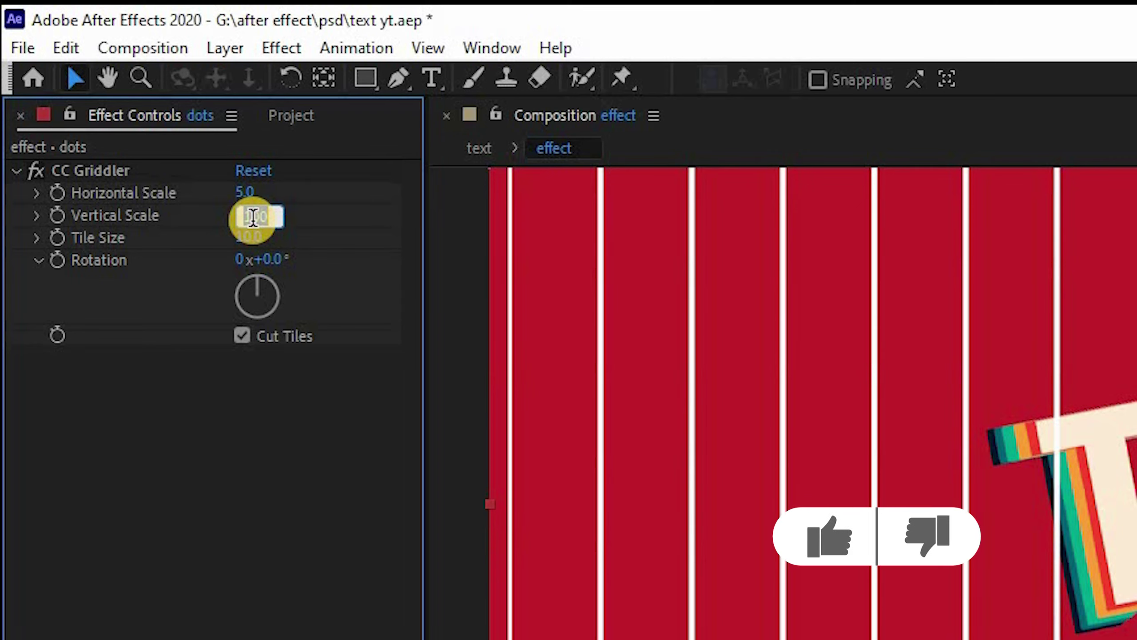
type("5")
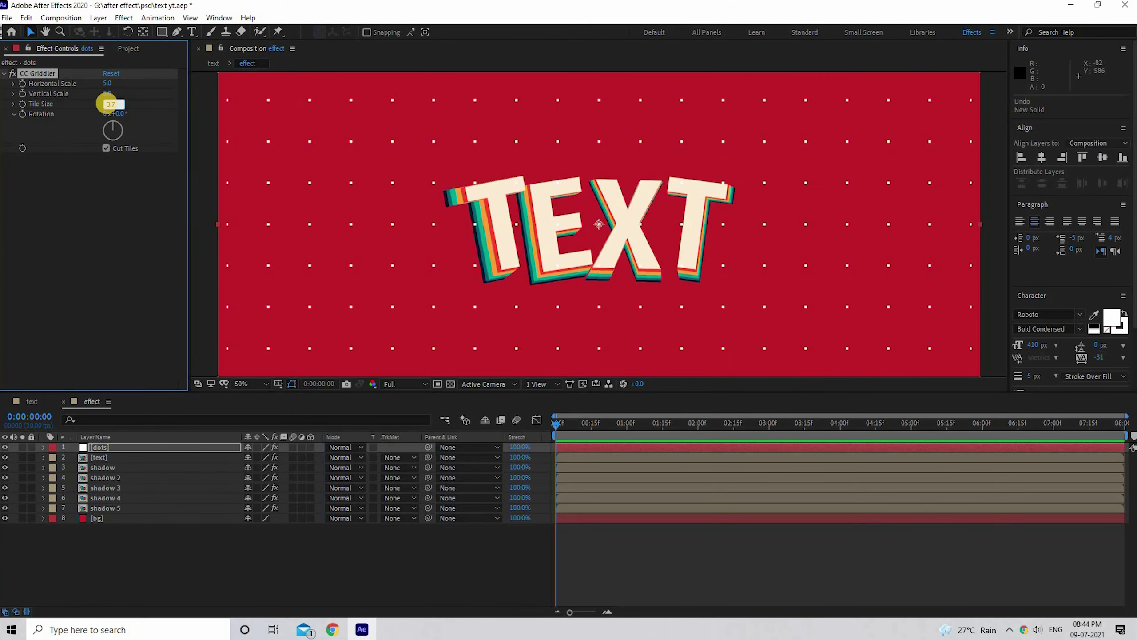
left_click(105, 214)
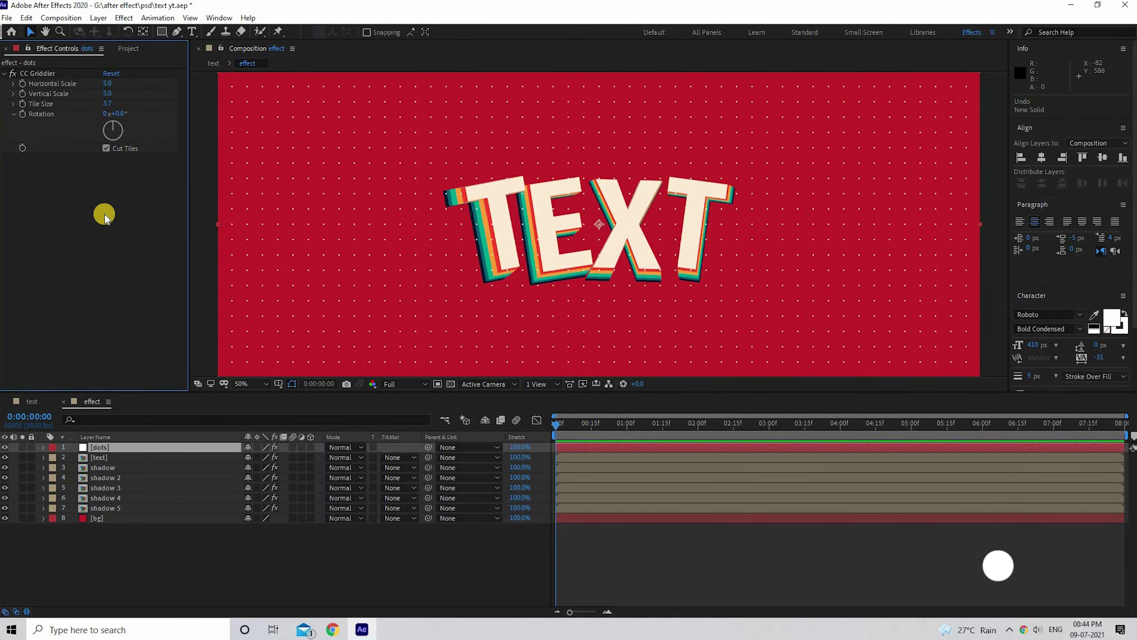
key("ctrl+z")
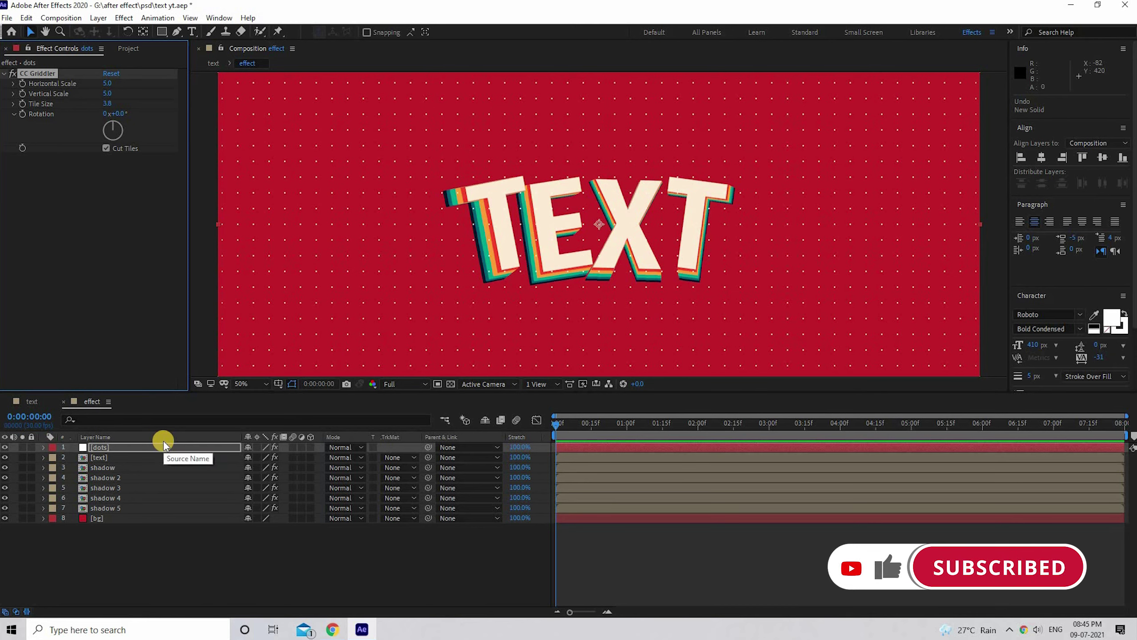
- Move the dots layer below shadow 5 and recolour it darker red AA0914, sampled from the background
left_click(160, 447)
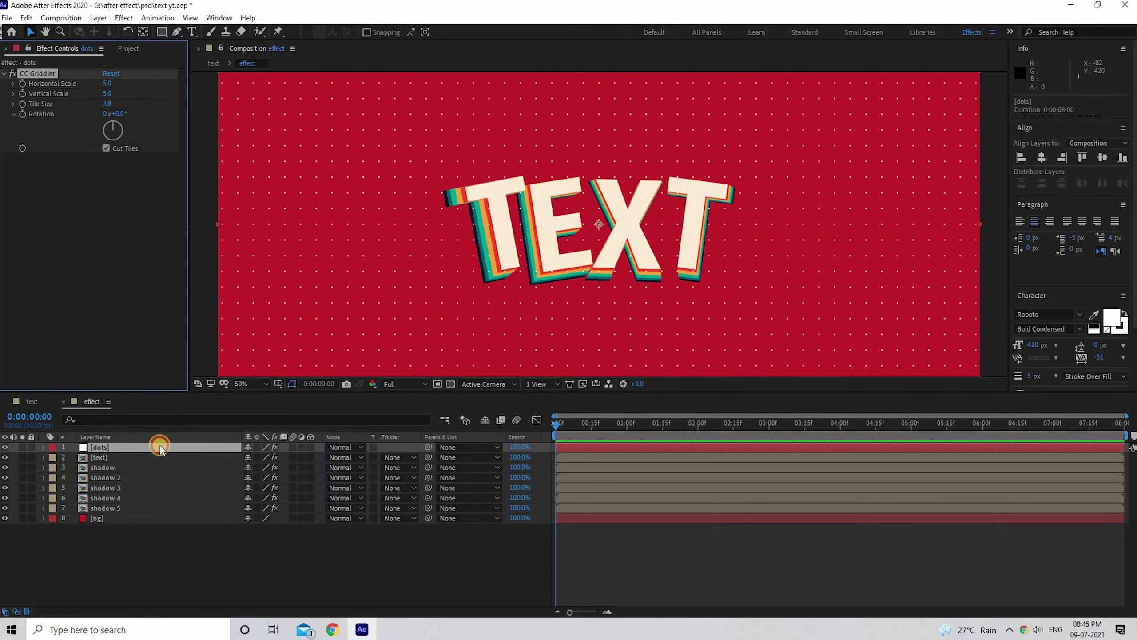
left_click_drag(161, 447, 159, 515)
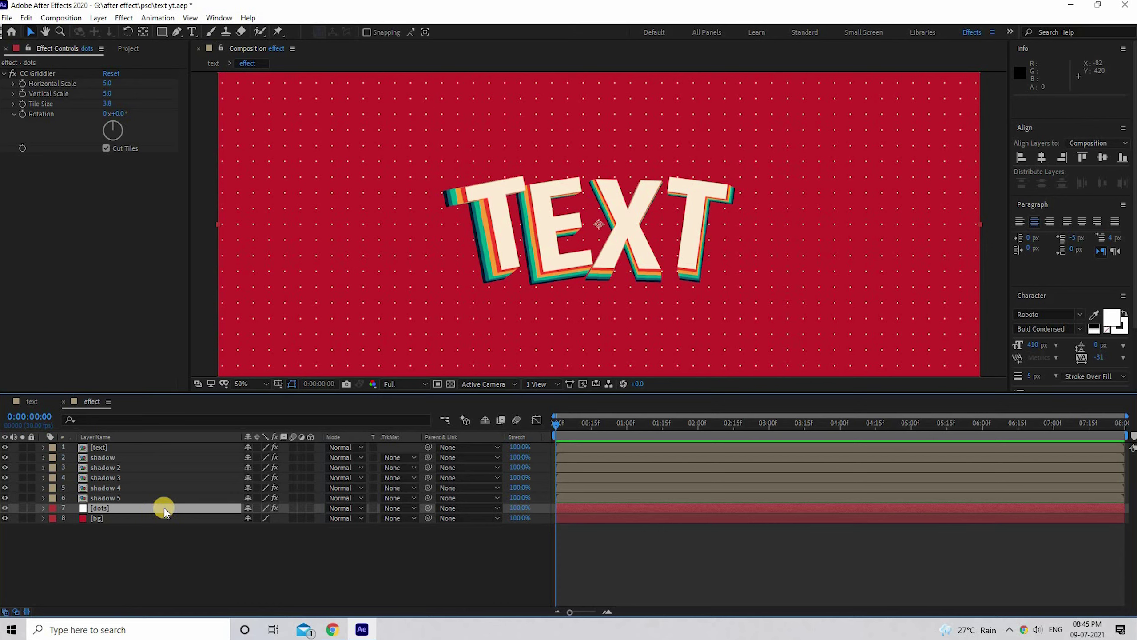
left_click(99, 18)
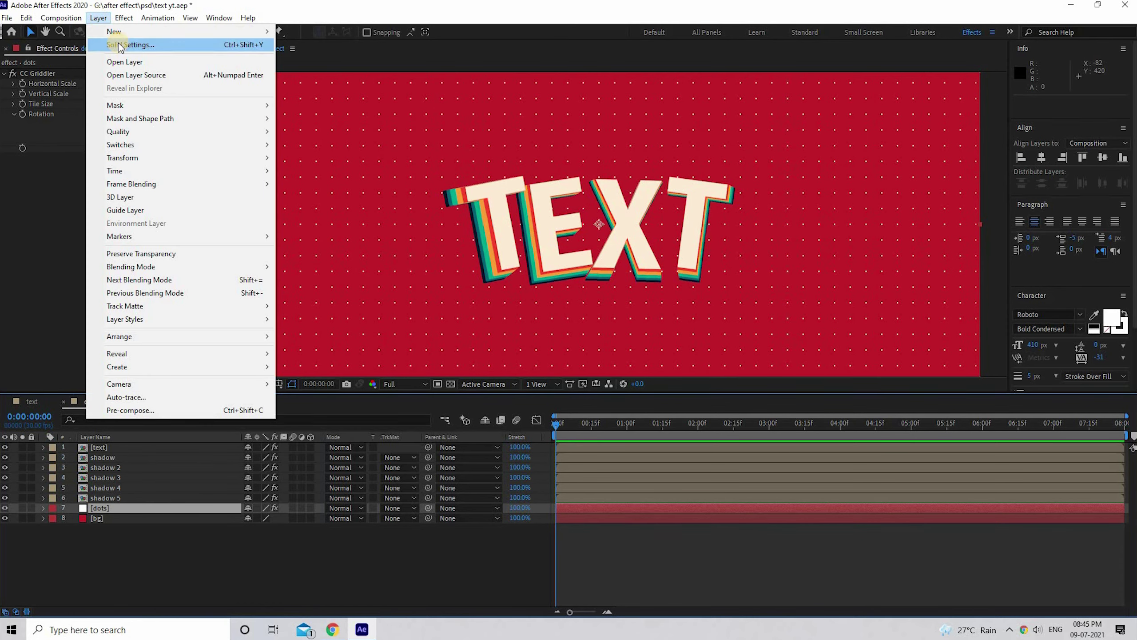
left_click(120, 45)
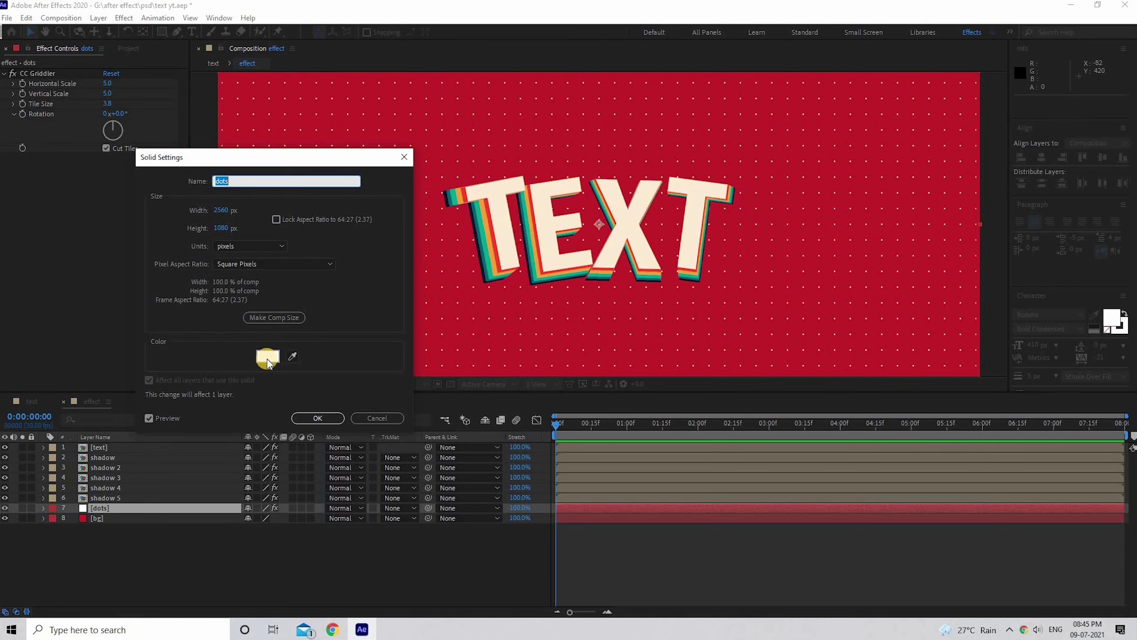
left_click(268, 358)
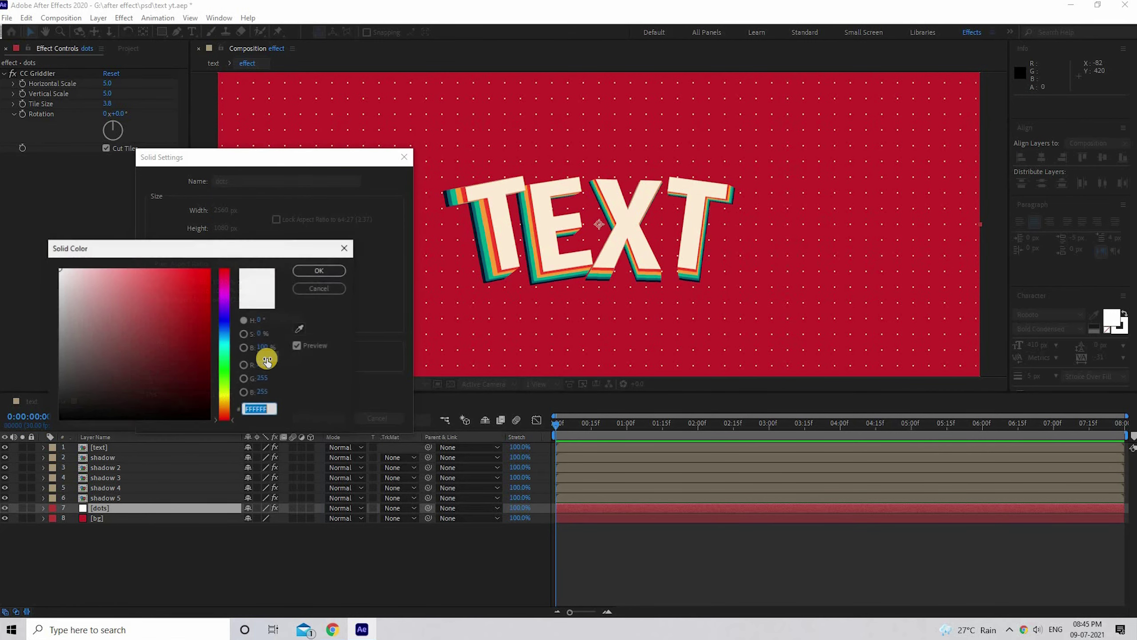
left_click(299, 330)
left_click(450, 297)
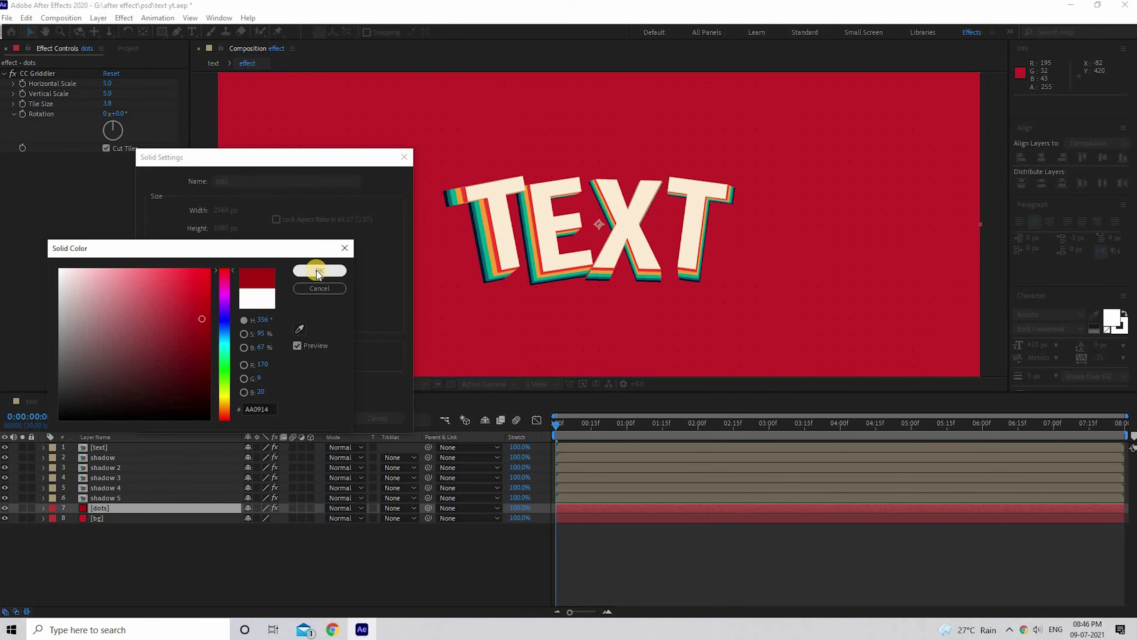
left_click_drag(198, 299, 198, 315)
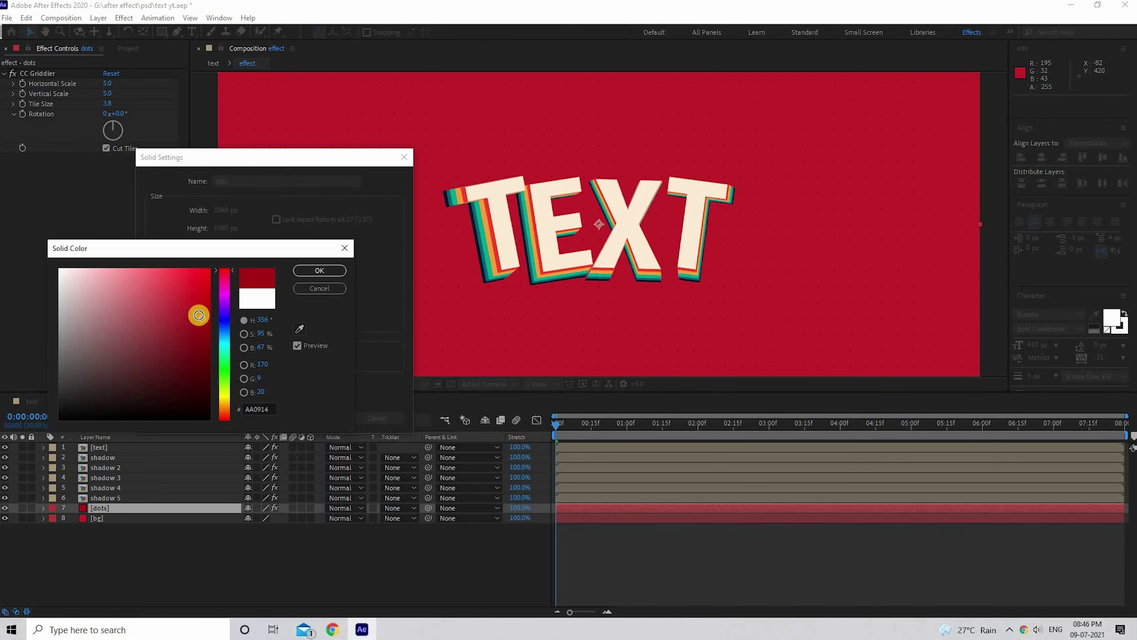
left_click(320, 271)
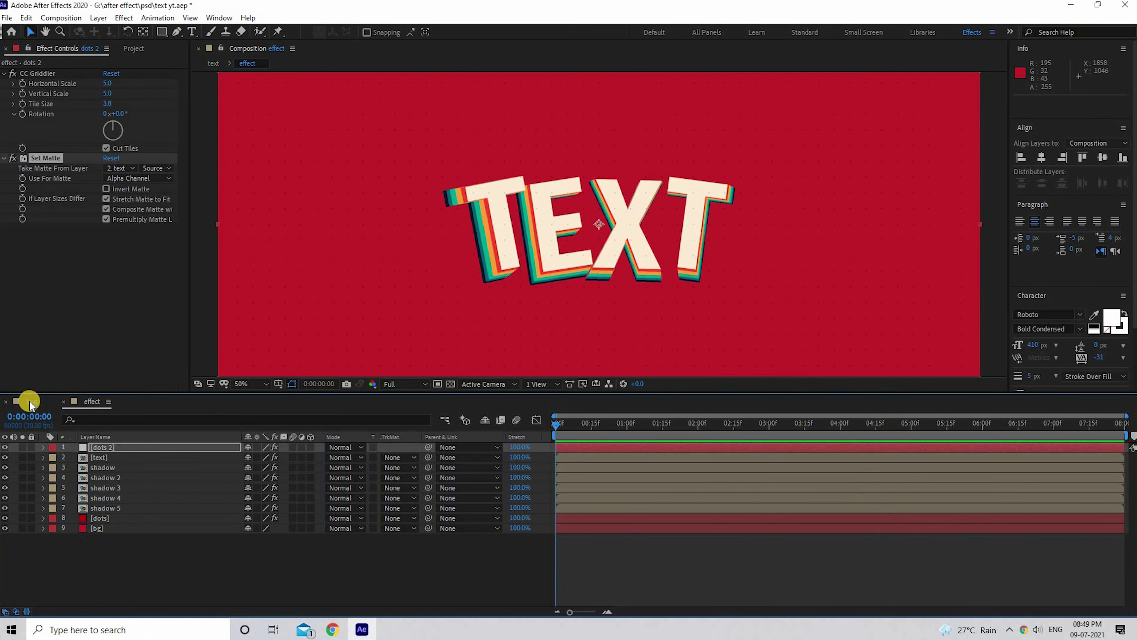
- Switch the timeline to the text composition
left_click_drag(29, 401, 29, 402)
left_click(30, 402)
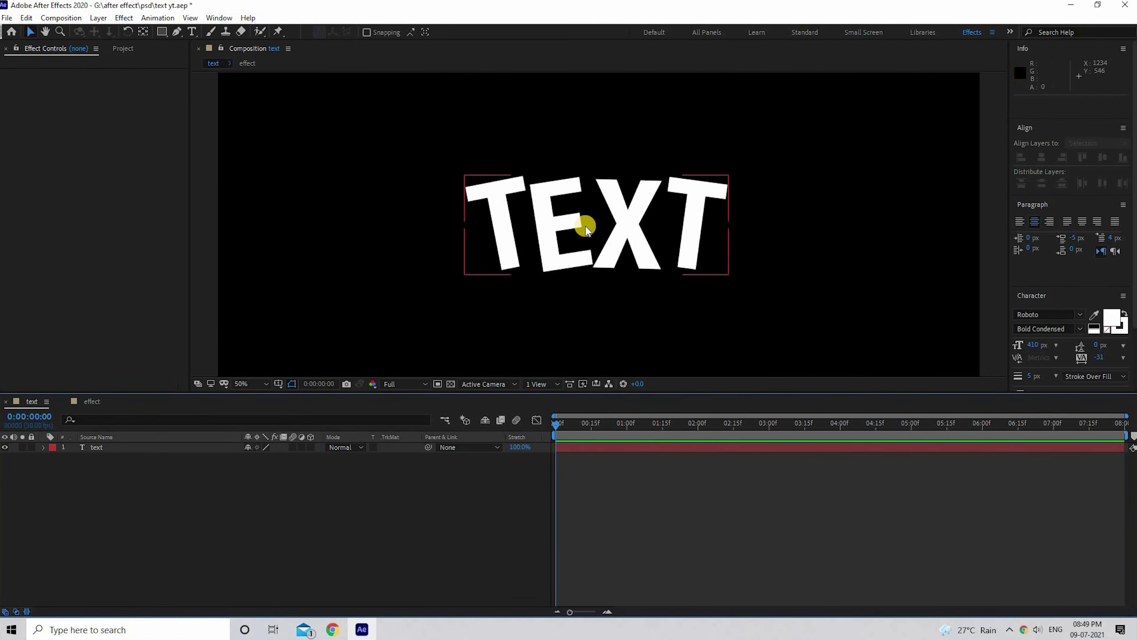
- Apply Animation Composer's Overshoot Scale & Tracking Characters 1 text preset to the TEXT layer
left_click(125, 449)
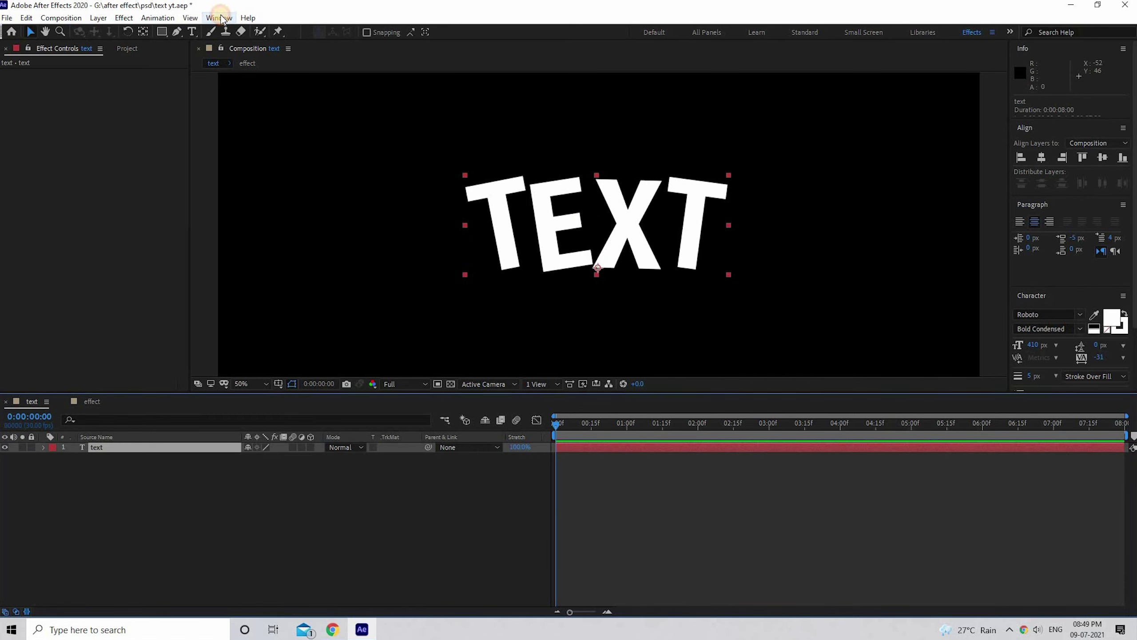
left_click(219, 17)
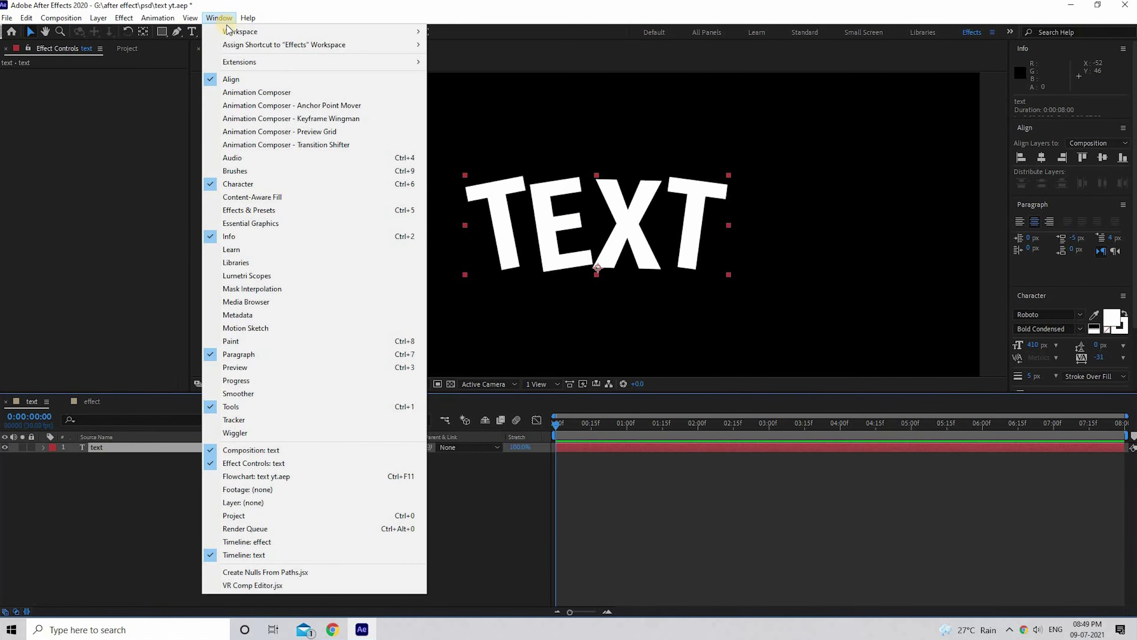
left_click(244, 93)
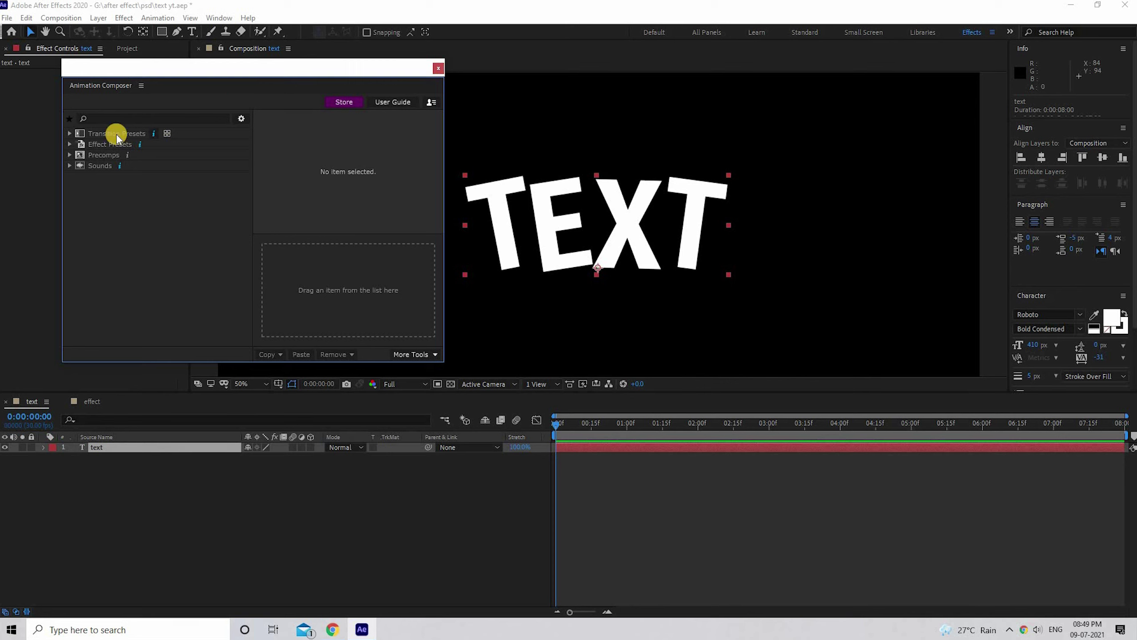
left_click(165, 134)
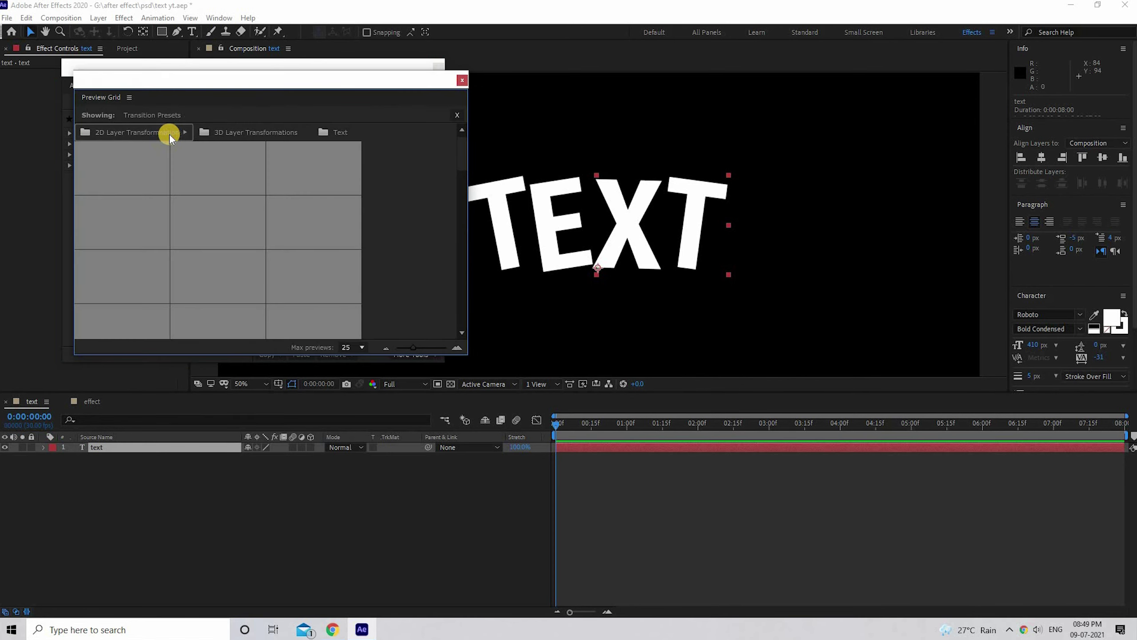
left_click(338, 132)
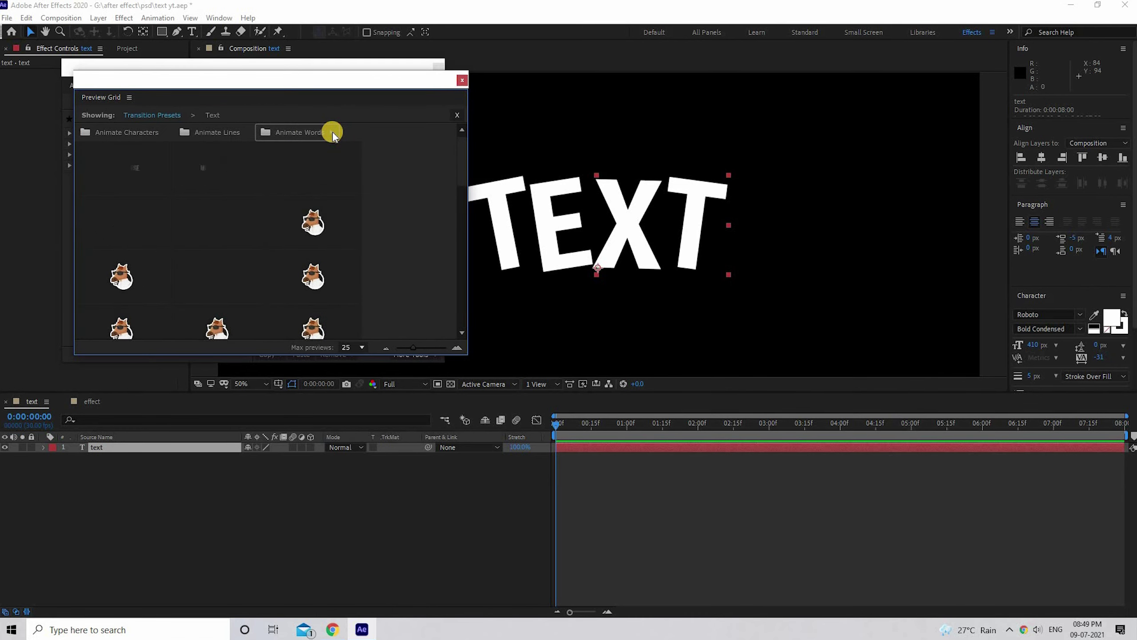
scroll(308, 226, "down", 2)
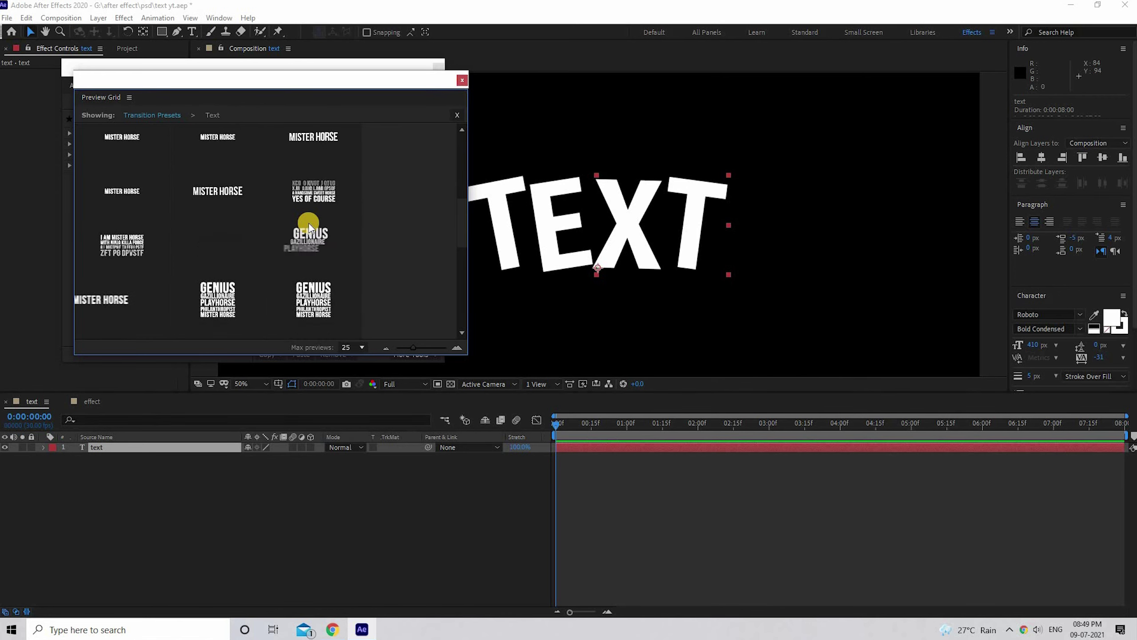
scroll(307, 224, "up", 1)
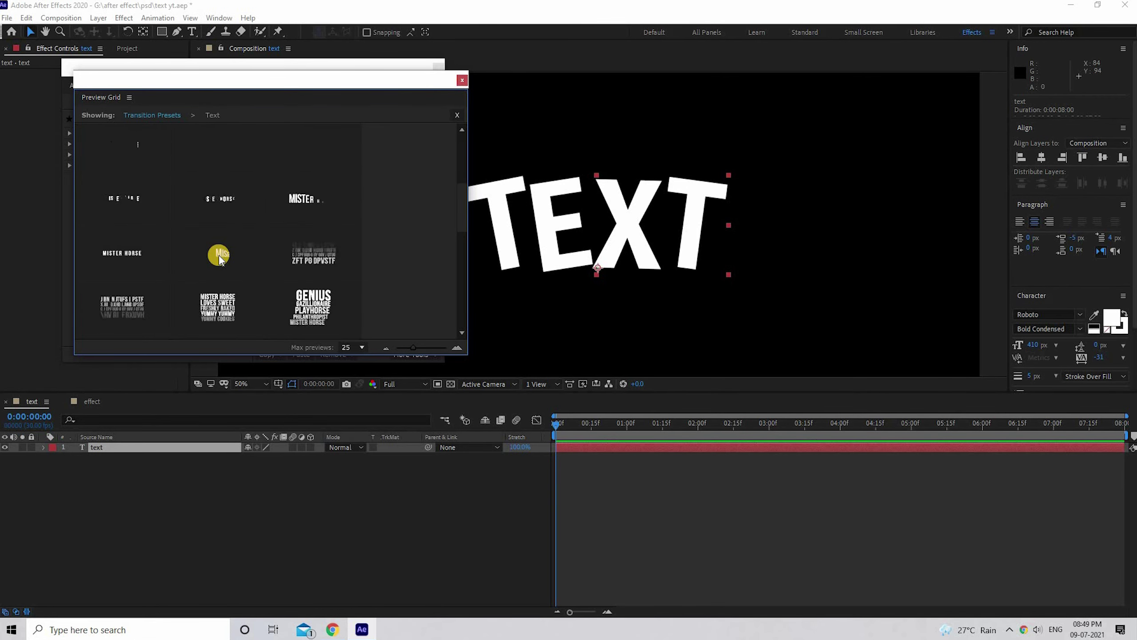
left_click(219, 257)
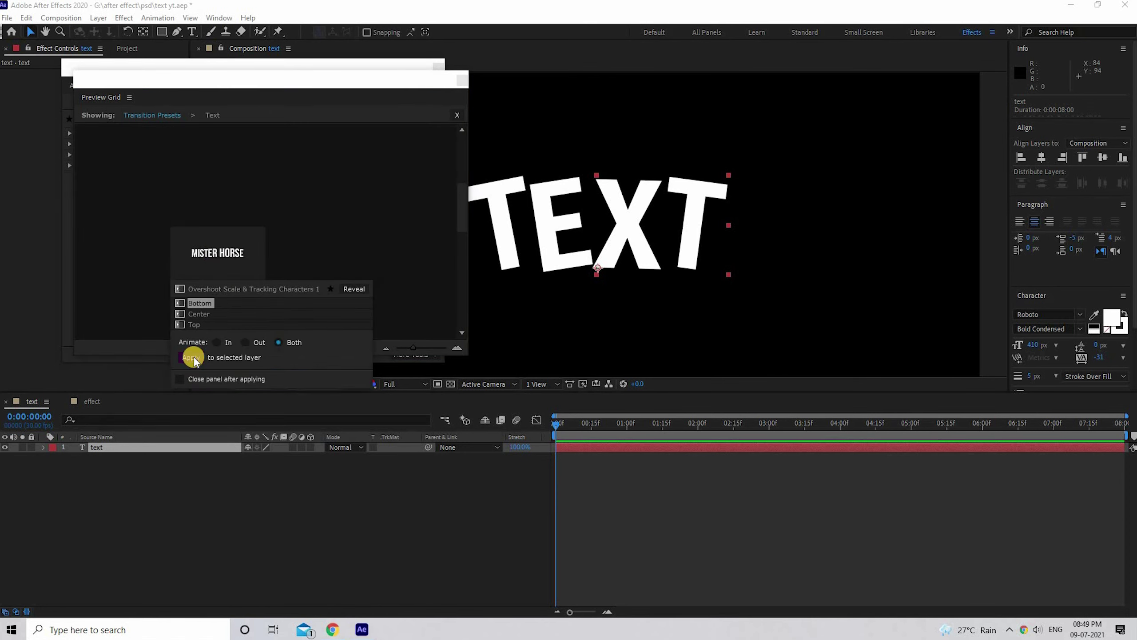
left_click(193, 358)
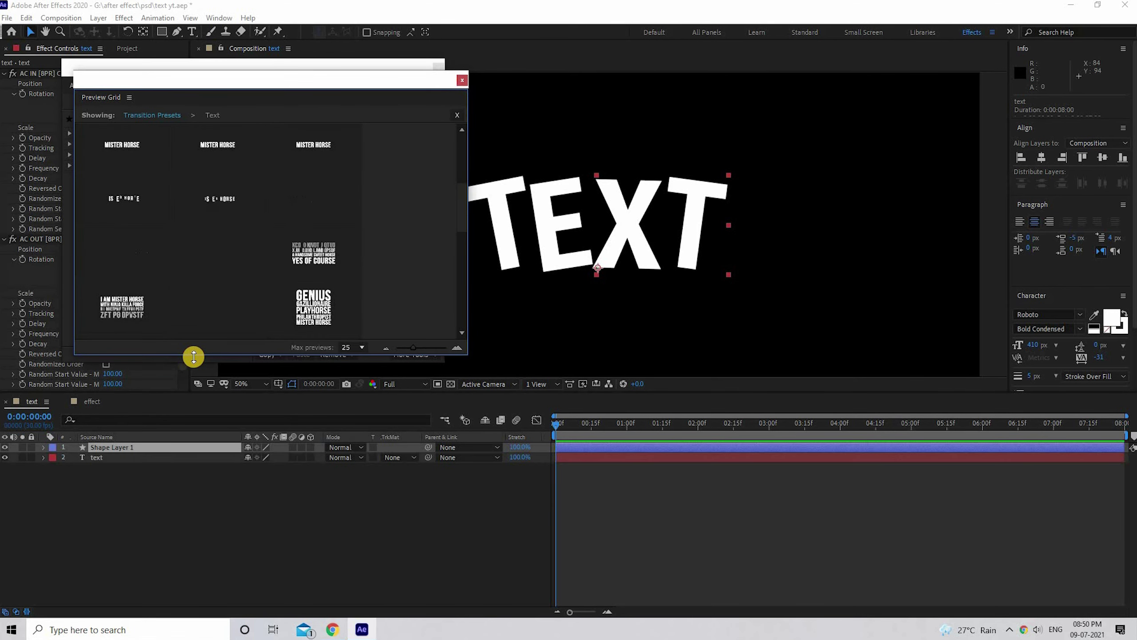
left_click(462, 81)
left_click(439, 70)
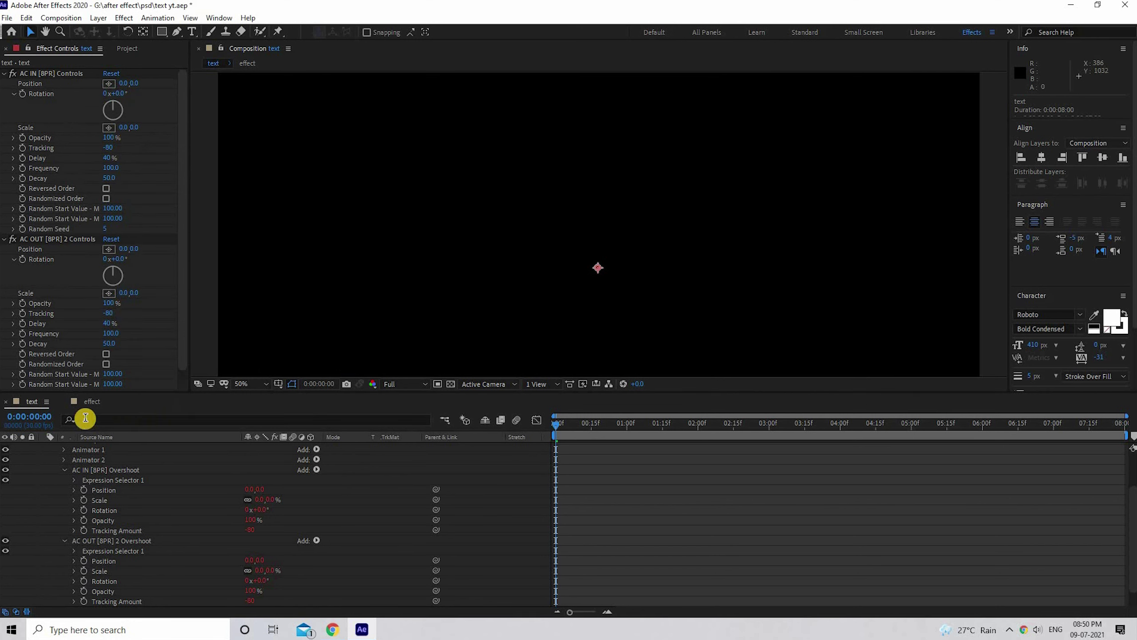
- Return to the effect comp, set viewer resolution to Quarter, and play the animation preview
left_click(85, 403)
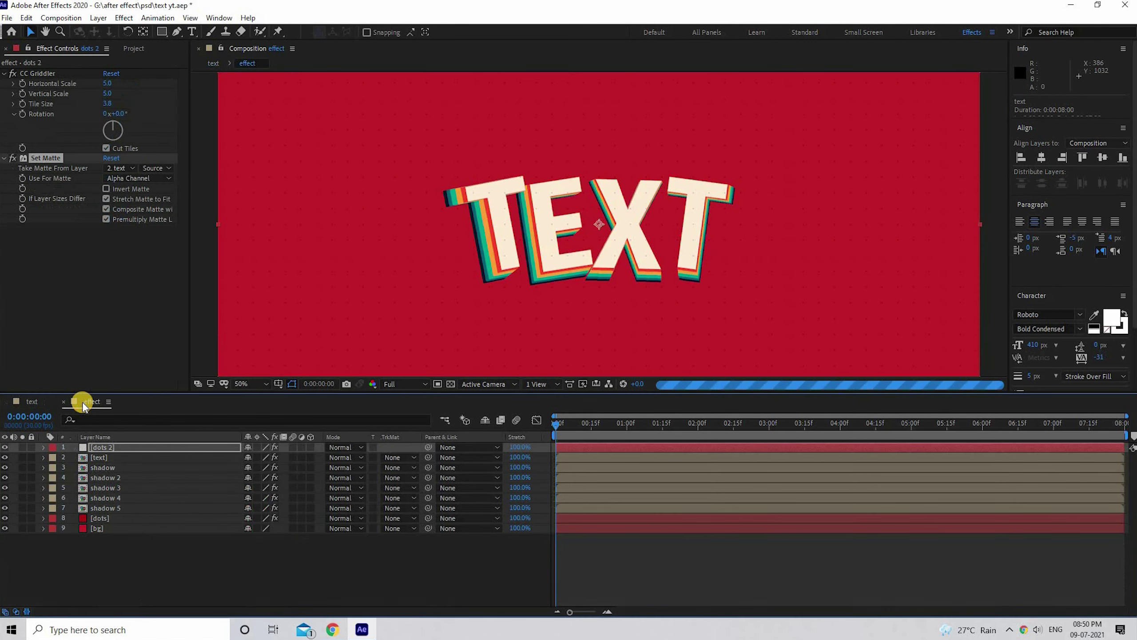
left_click(412, 384)
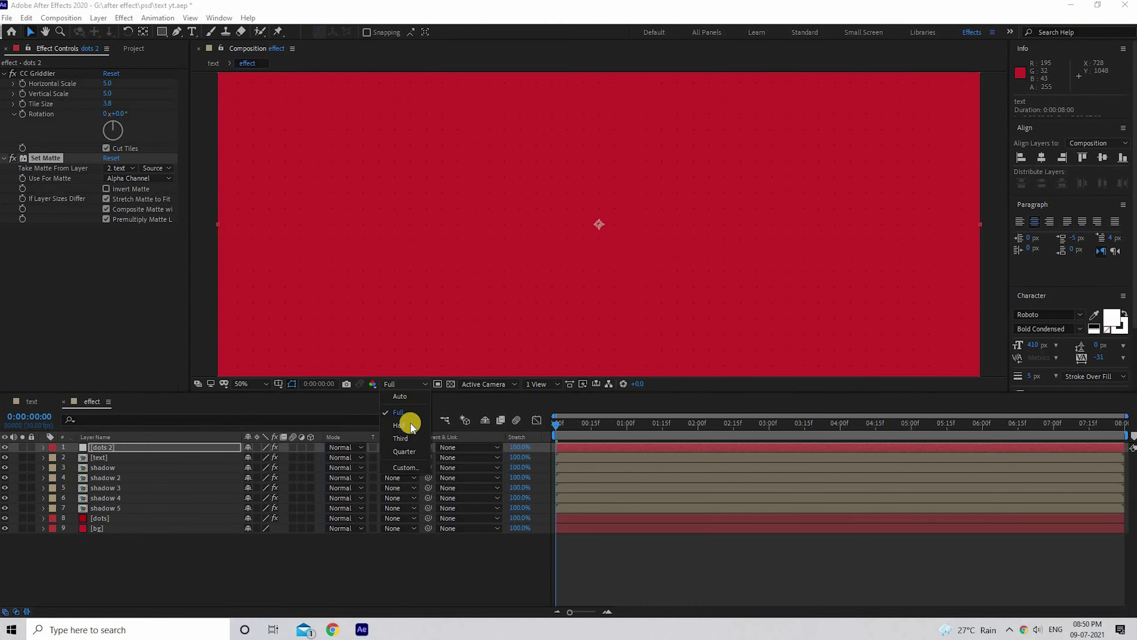
left_click(405, 447)
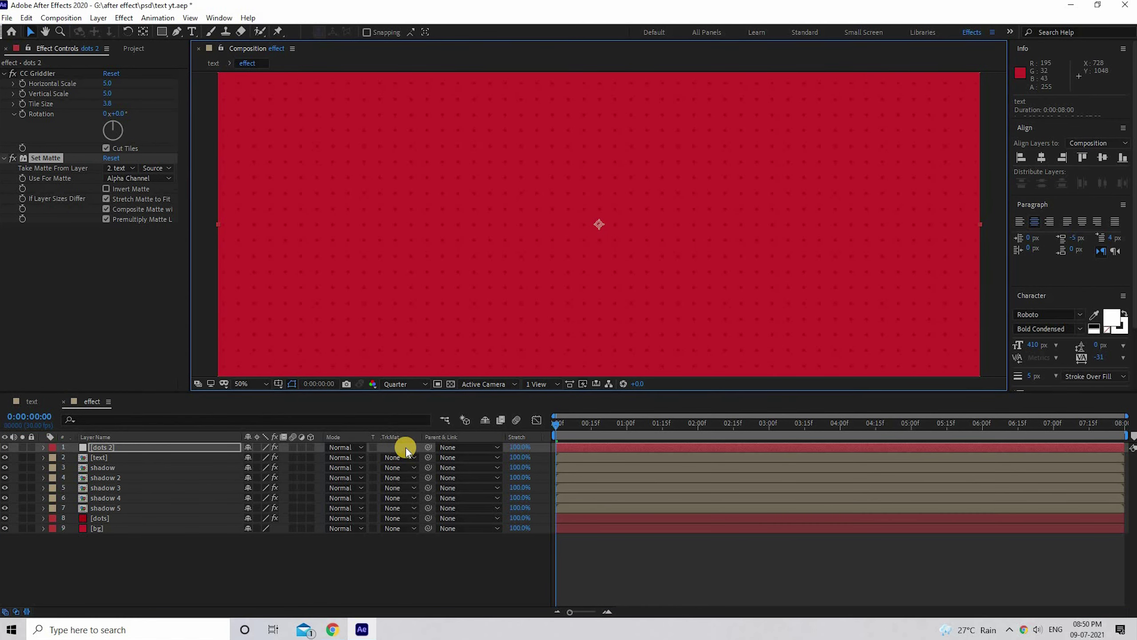
key("space")
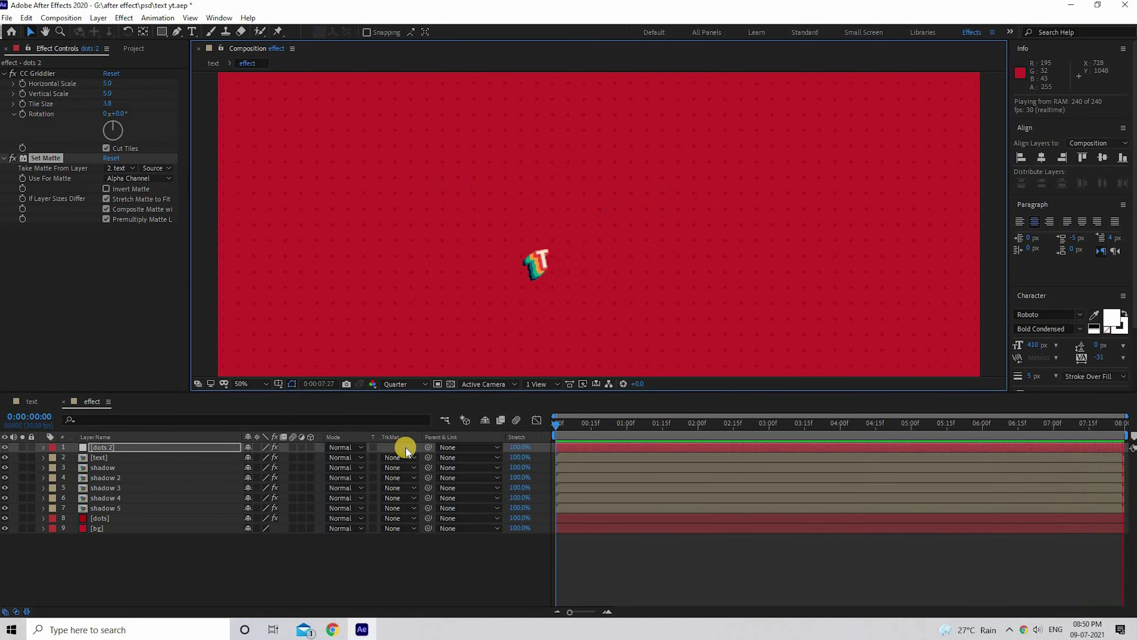
key("space")
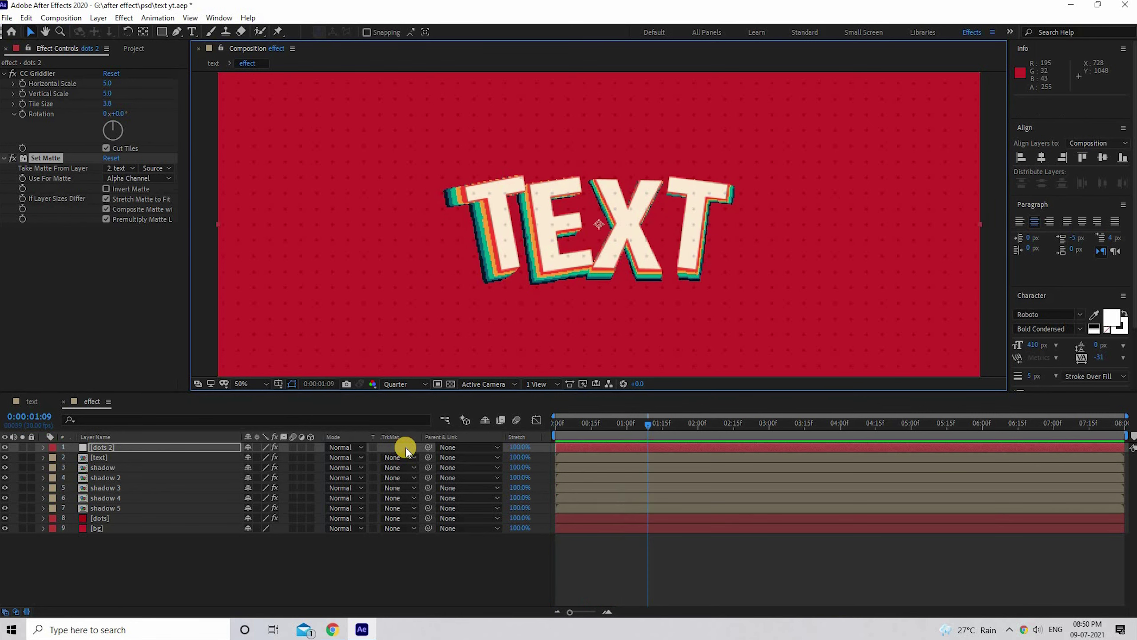